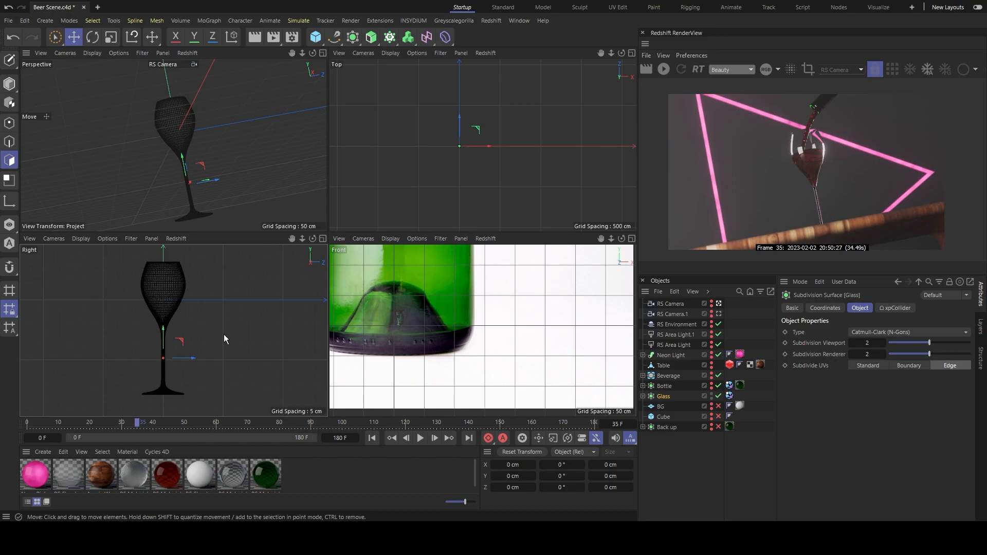
scroll(160, 294, "up", 2)
scroll(164, 295, "down", 2)
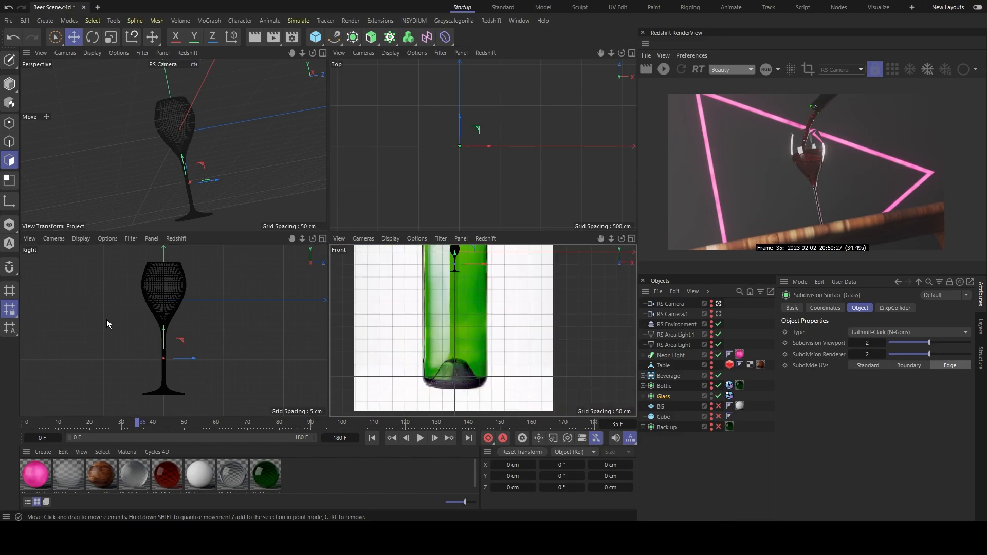
scroll(147, 305, "up", 2)
scroll(190, 301, "down", 2)
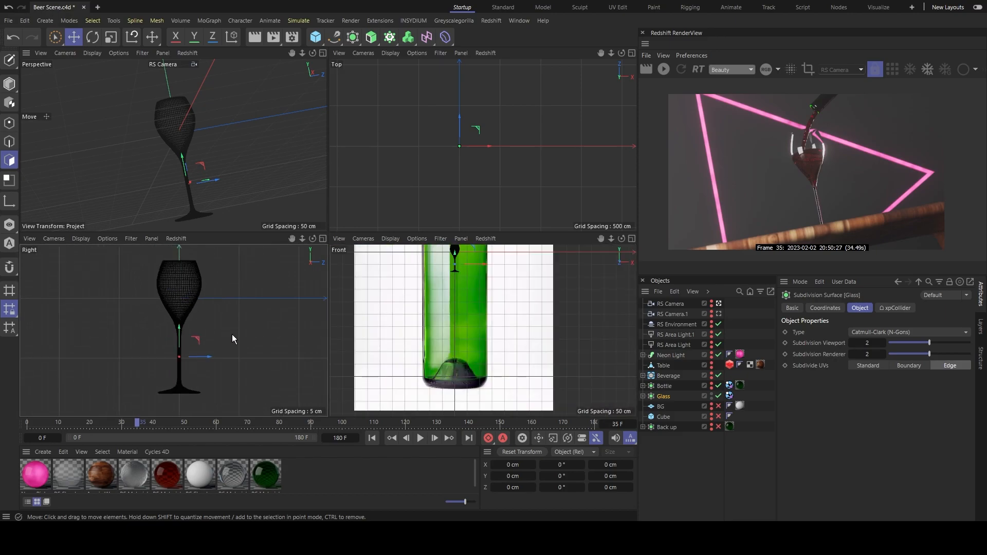
scroll(222, 329, "up", 3)
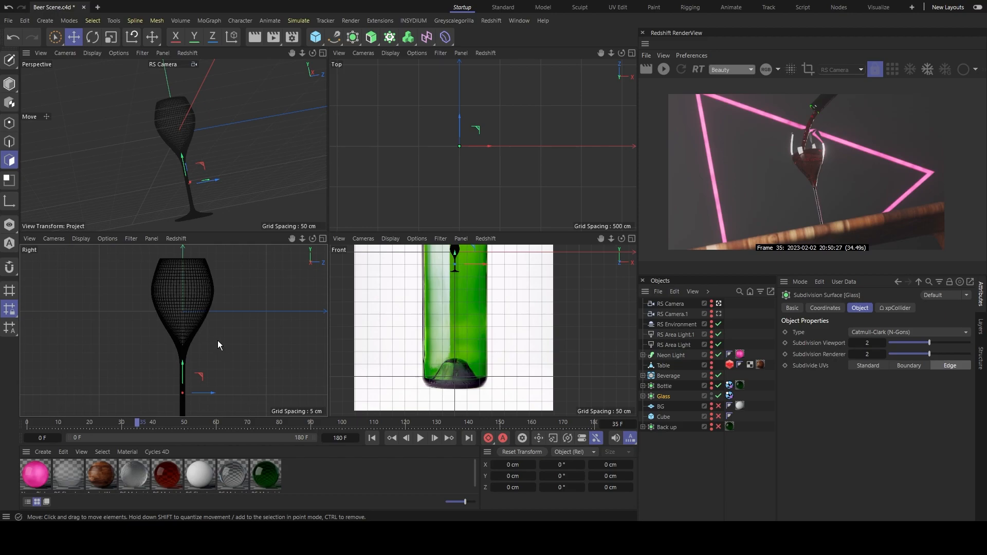
scroll(221, 346, "down", 4)
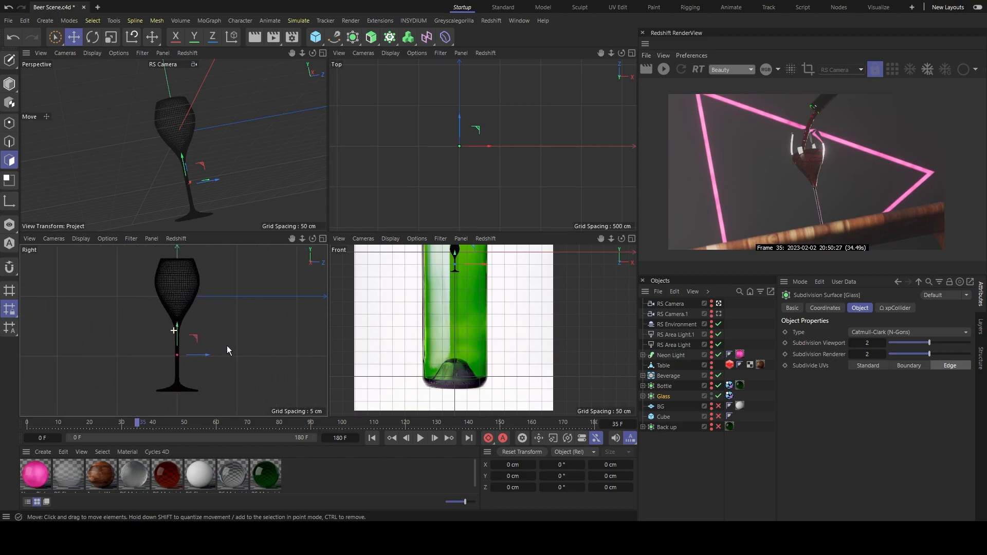
- Make the Bottle object visible in the viewports and bring it into view in the Perspective view
left_click(712, 384)
middle_click_drag(241, 135, 239, 137, "alt")
left_click_drag(239, 137, 218, 154, "alt")
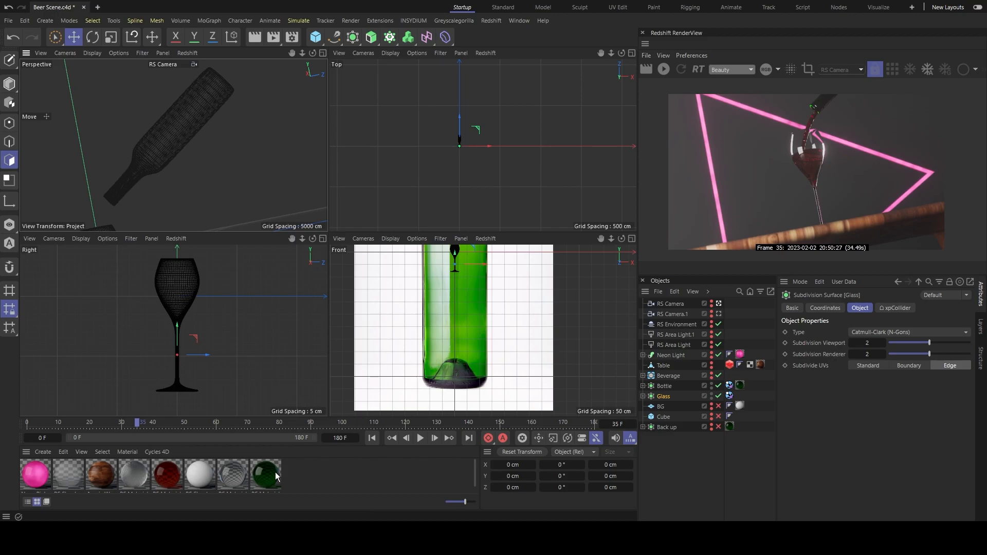
scroll(273, 478, "down", 1)
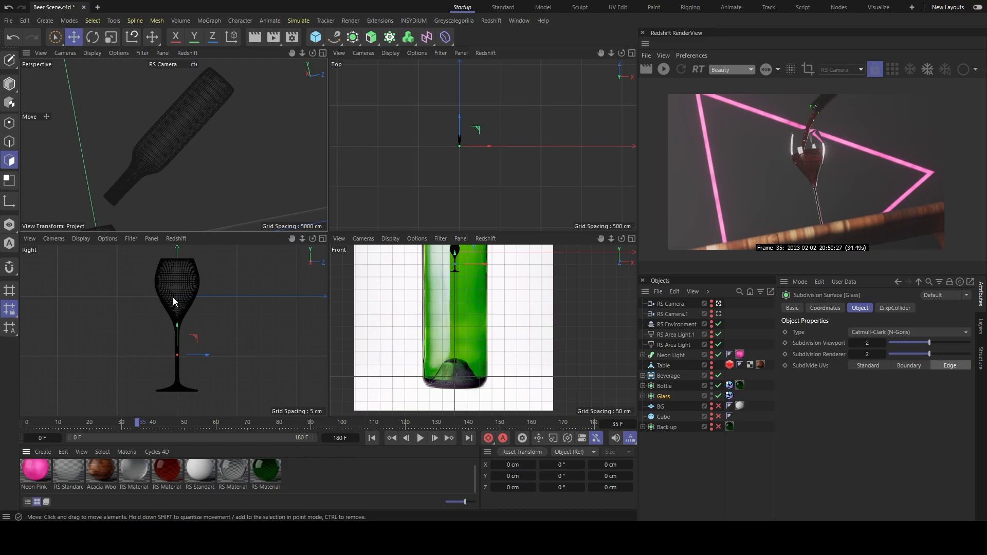
- Select the Beverage X-Particles system and expand its hierarchy to view its NeXus, emitter, generator and utility objects
left_click(668, 375)
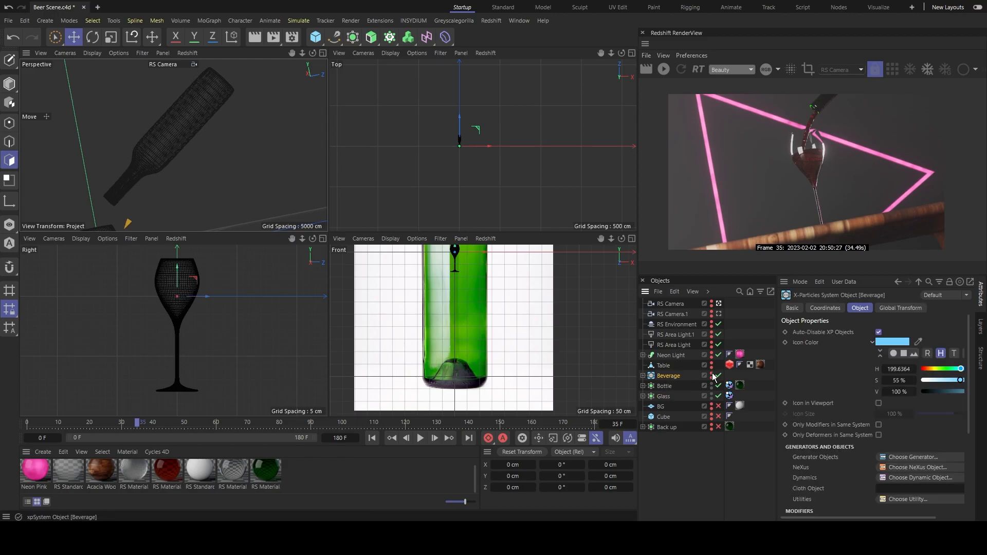
left_click(643, 375)
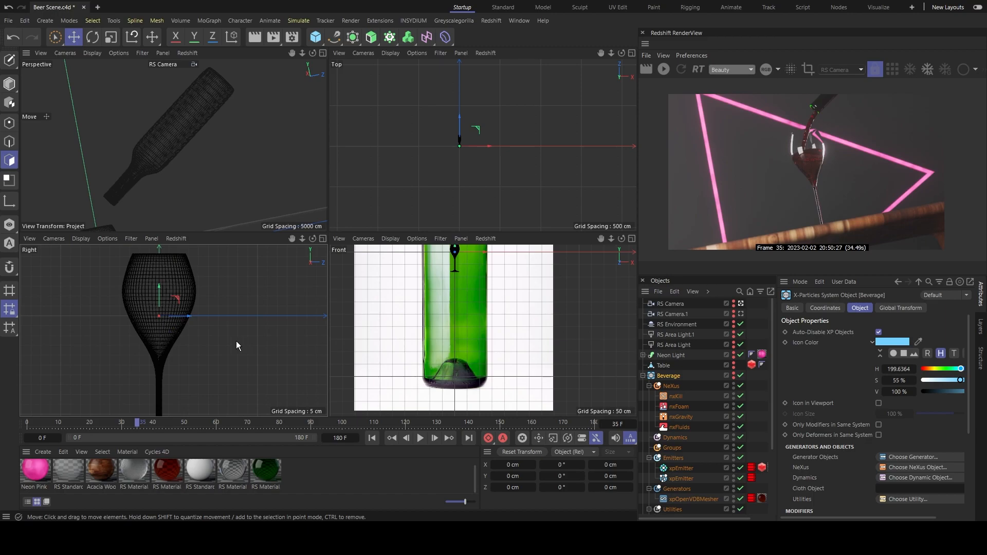
scroll(668, 453, "down", 5)
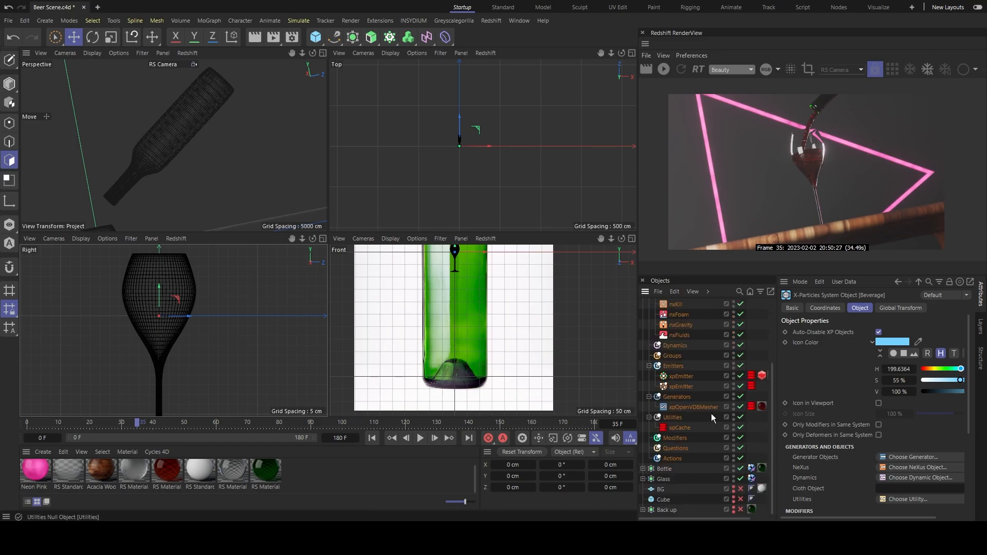
- Expand the Bottle and Glass subdivision surfaces, inspect the Cylinder mesh inside Glass, and collapse both hierarchies
left_click(643, 468)
left_click(643, 488)
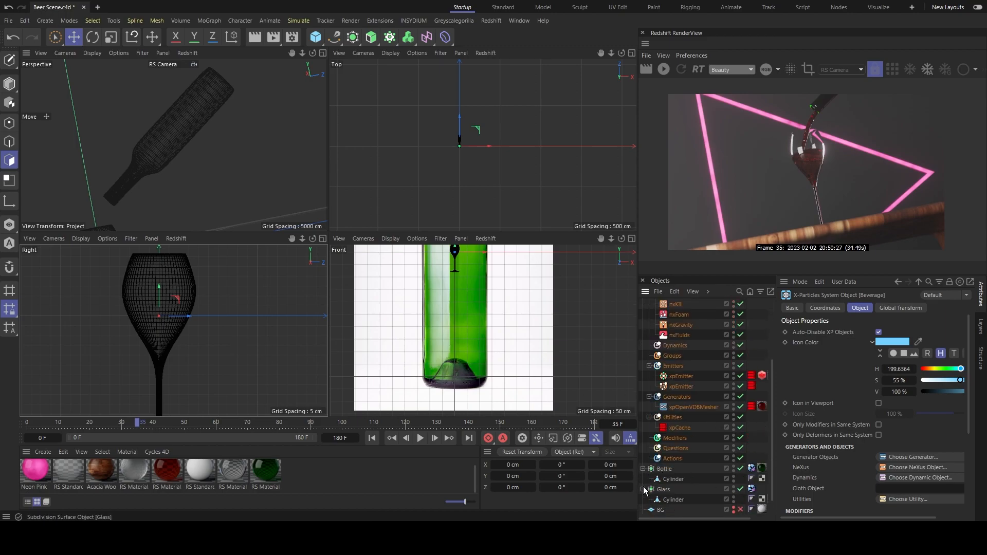
scroll(663, 483, "down", 1)
left_click(666, 448)
left_click(674, 478)
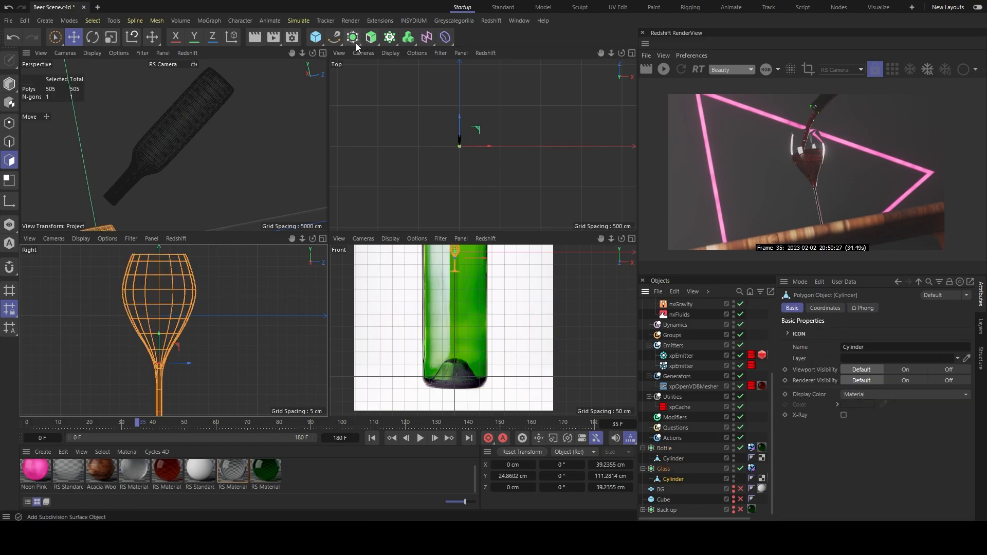
left_click(643, 448)
left_click(643, 469)
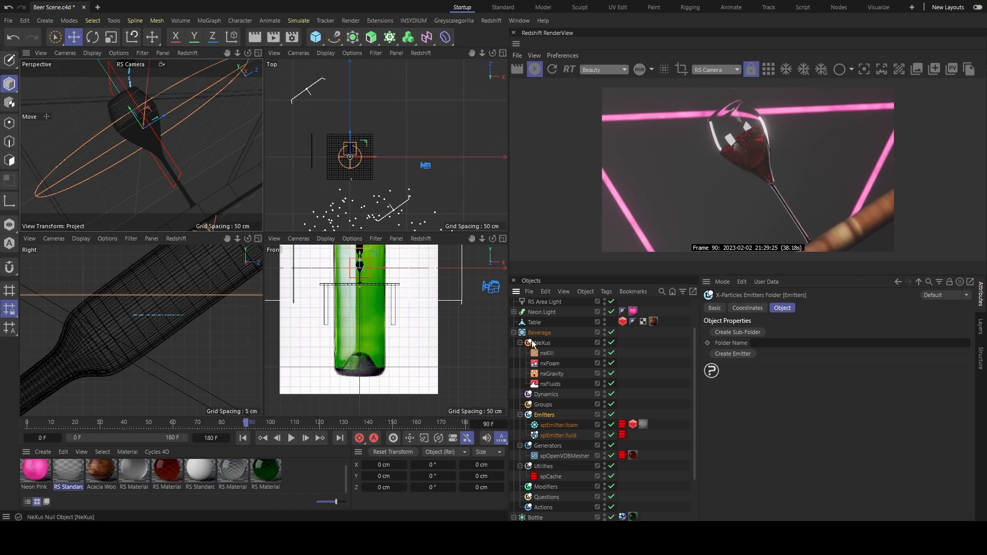
- Inspect the Beverage system and point out the xpCollider tags on Bottle and Glass, ending with nothing selected
left_click(538, 334)
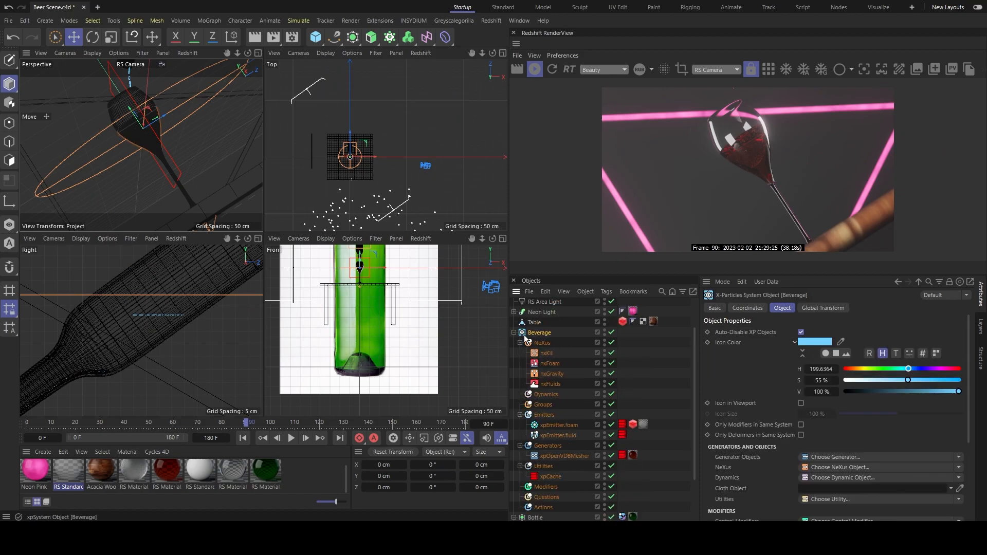
scroll(525, 335, "down", 2)
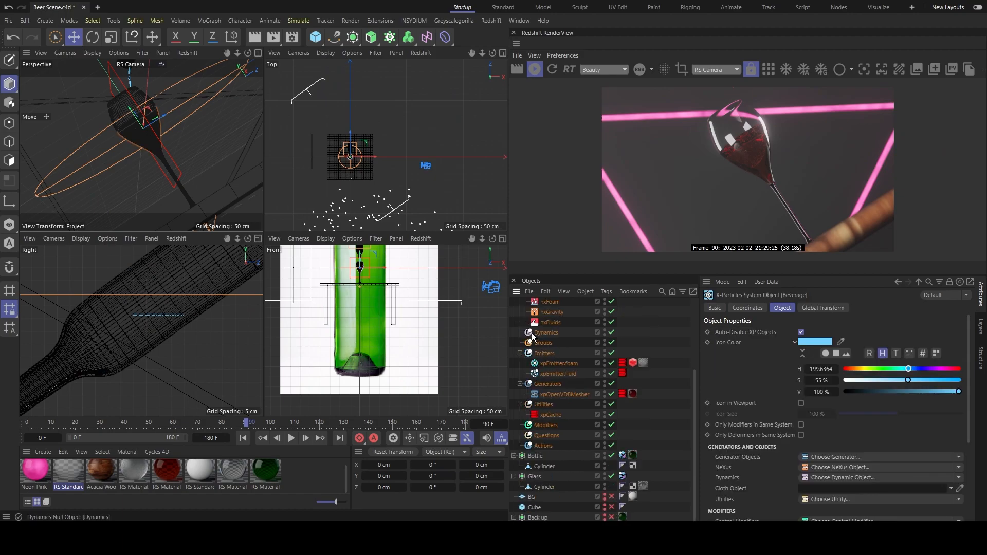
left_click(624, 456)
left_click(623, 477, "shift")
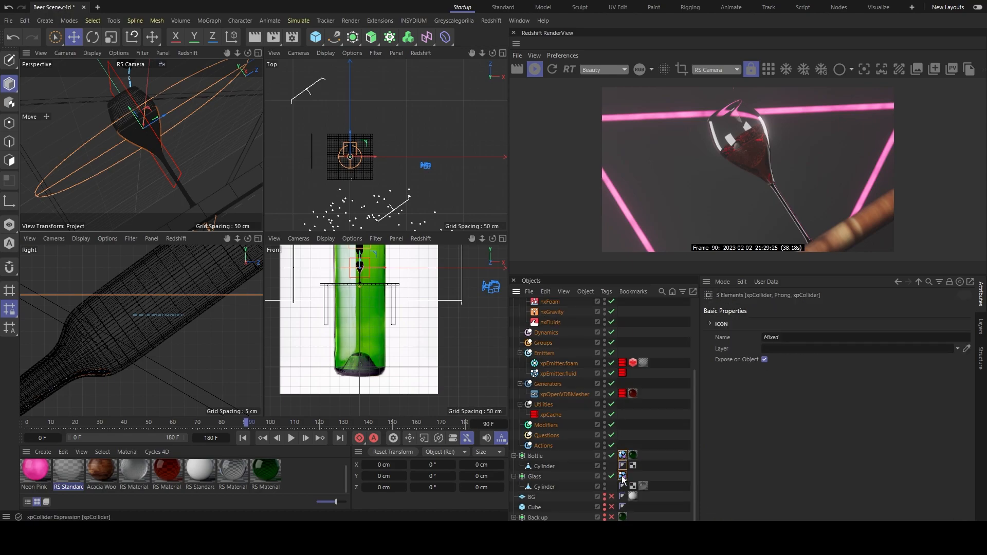
left_click(569, 460)
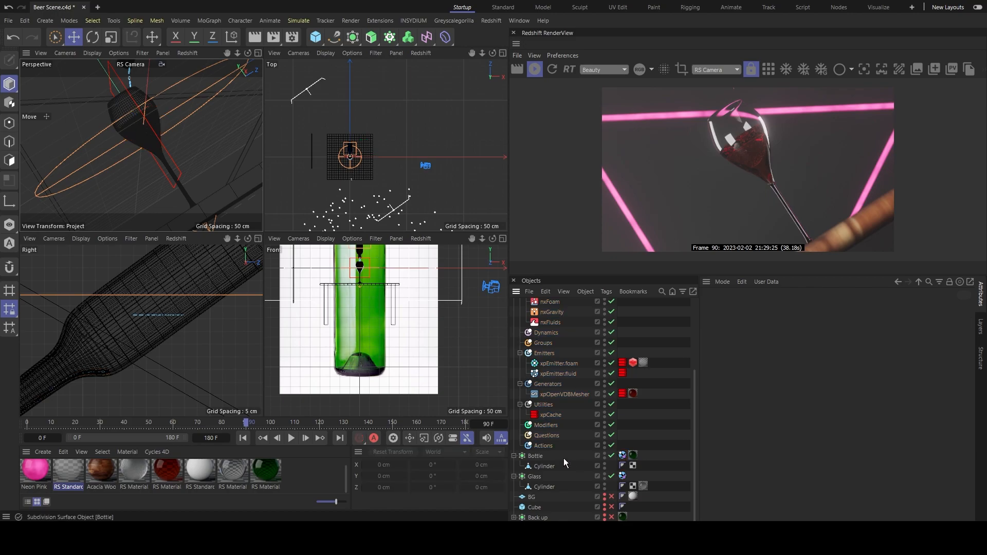
- Browse the INSYDIUM extension tags that can be added to the Bottle object without adding any
left_click(537, 458)
right_click(536, 458)
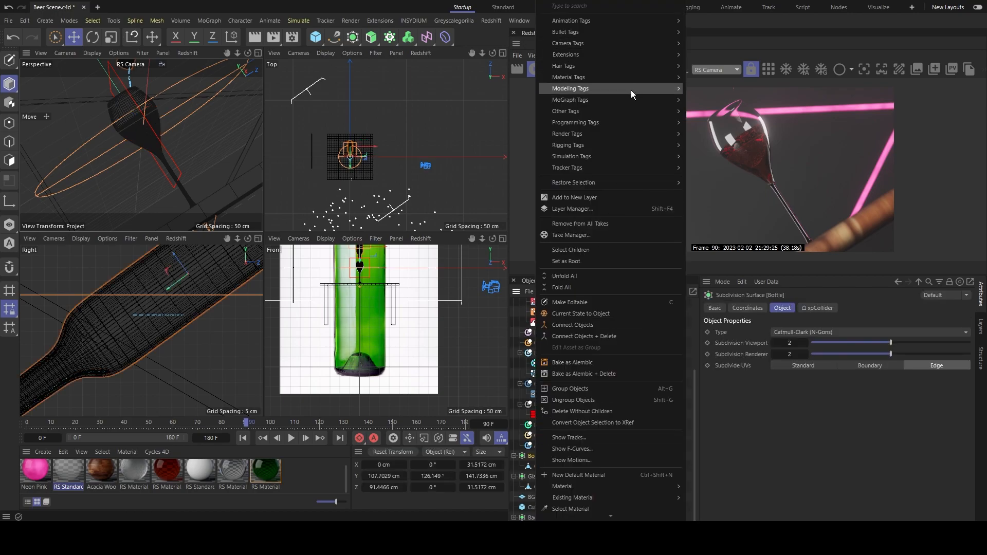
mouse_move(609, 69)
mouse_move(632, 54)
mouse_move(728, 77)
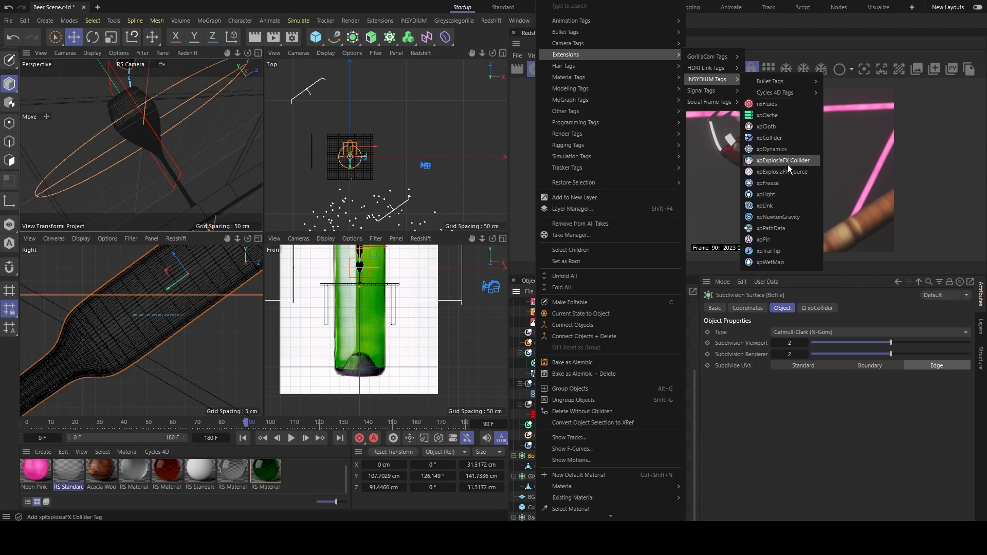
left_click(847, 438)
- Examine the collision bounce and friction settings of the xpCollider tags on Bottle and Glass
left_click(535, 476)
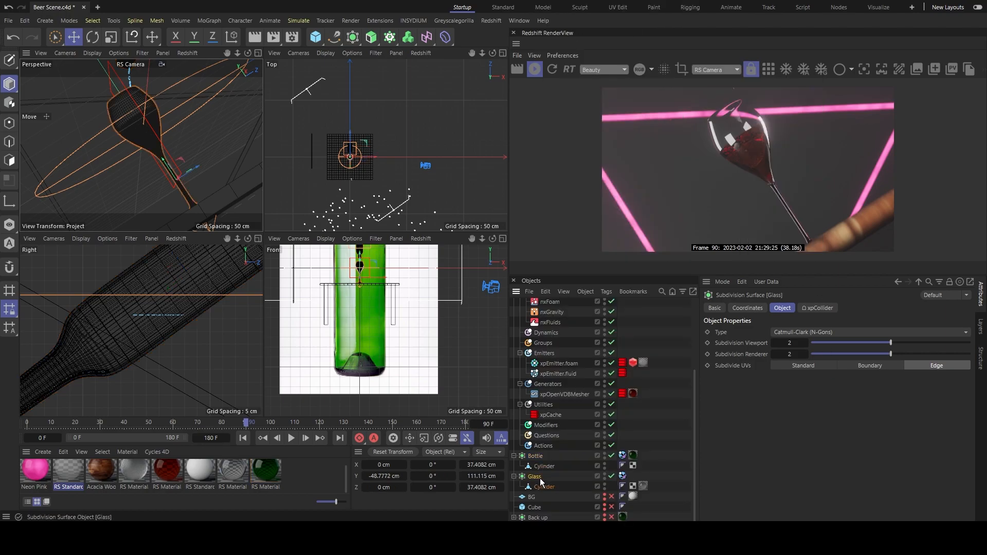
left_click(624, 456)
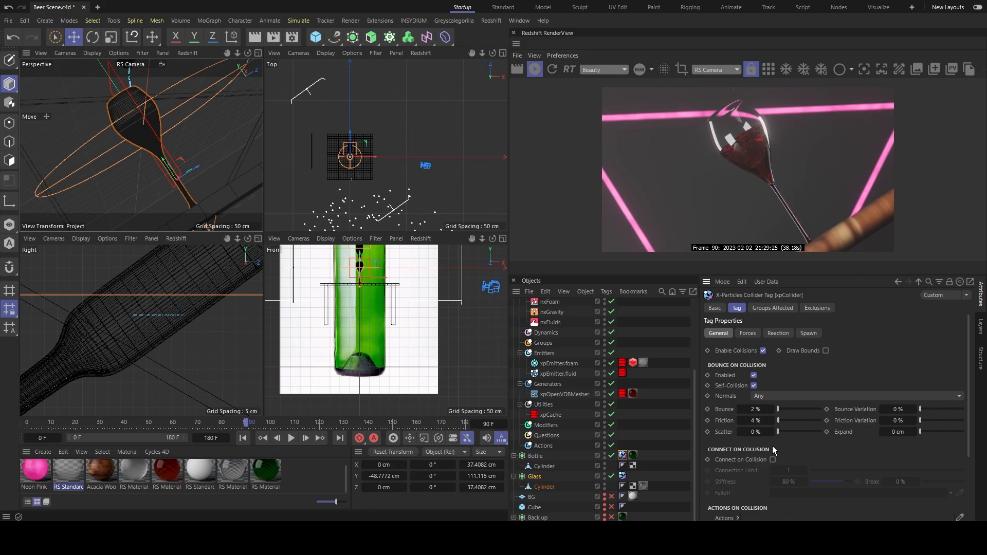
left_click(623, 477)
left_click_drag(754, 420, 757, 420)
left_click(653, 479)
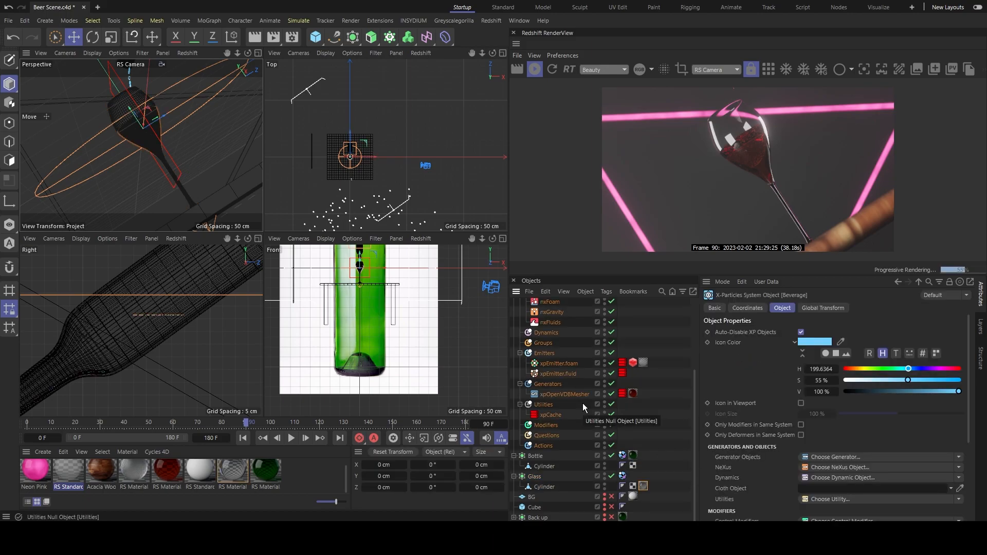
- Select xpEmitter.fluid, bring up the X-Particles dynamics page of the project settings, and save the scene
left_click(558, 374)
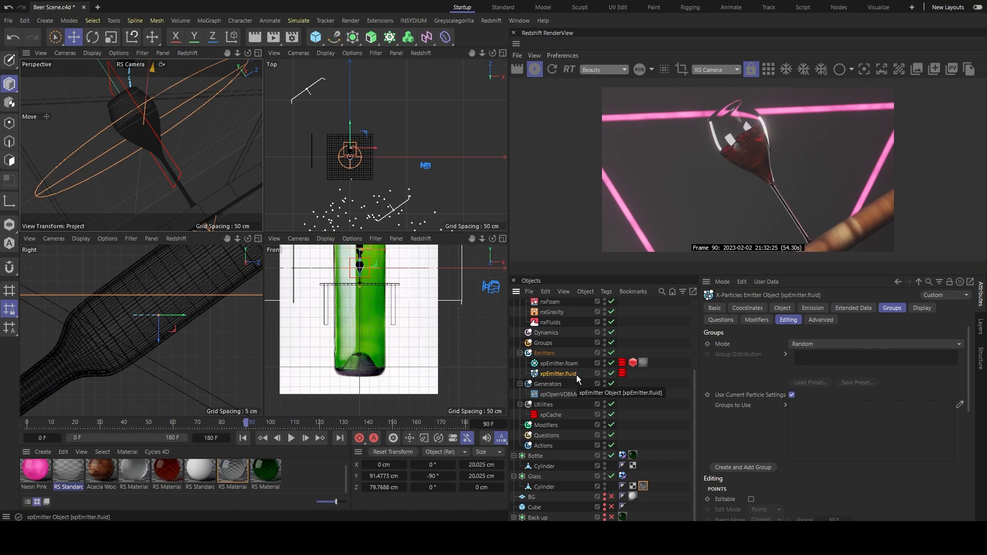
key("ctrl+d")
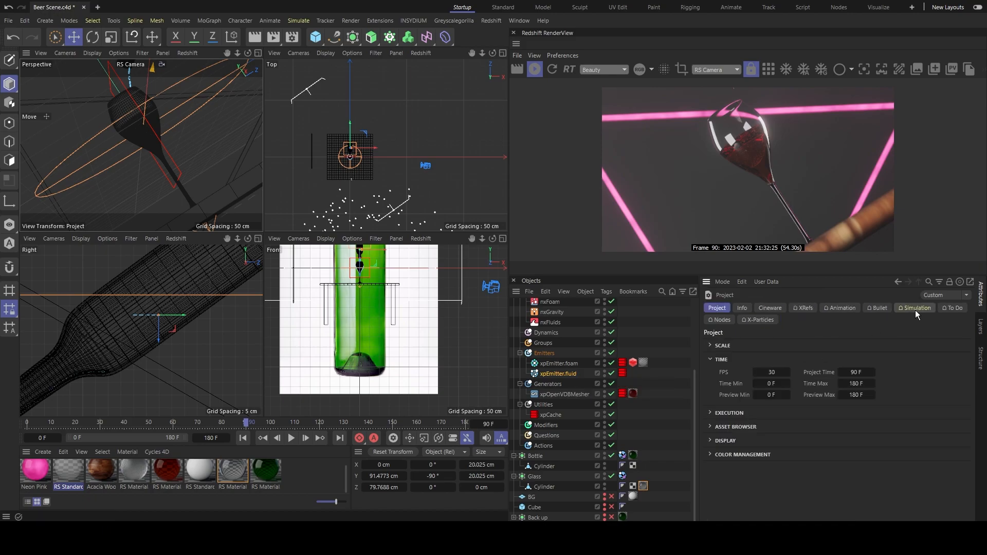
left_click(757, 320)
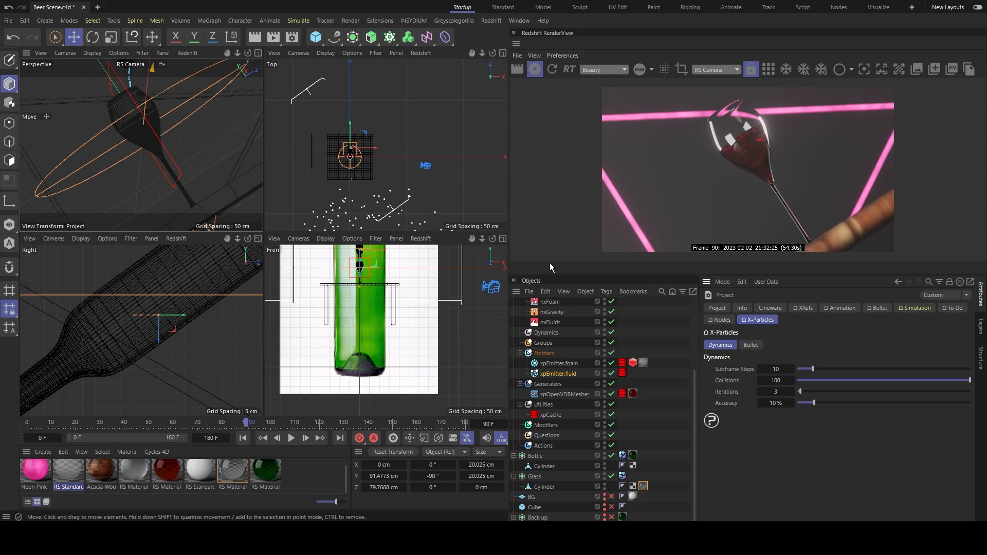
key("ctrl+s")
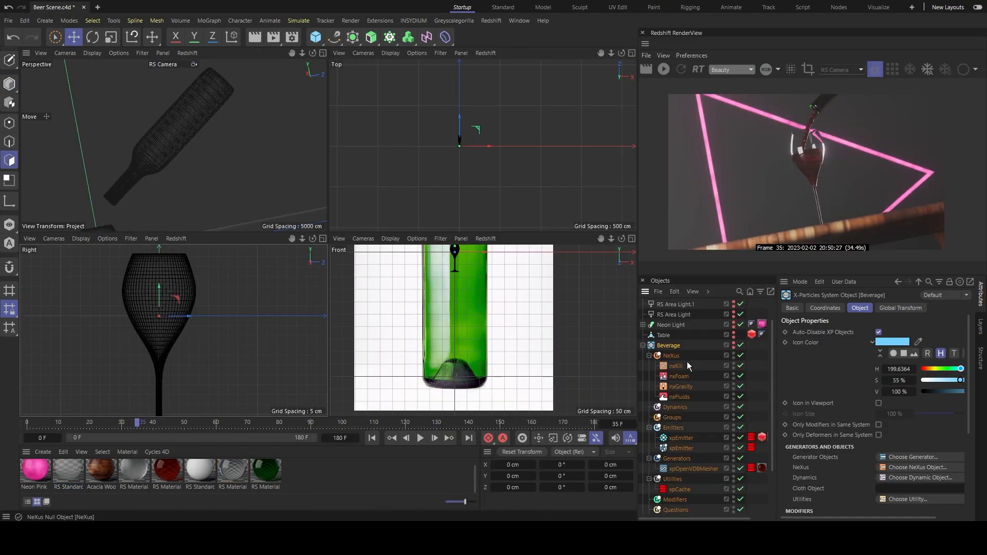
- Select the second xpEmitter in the Beverage system's Emitters group and frame it inside the bottle in the viewports
scroll(677, 363, "down", 2)
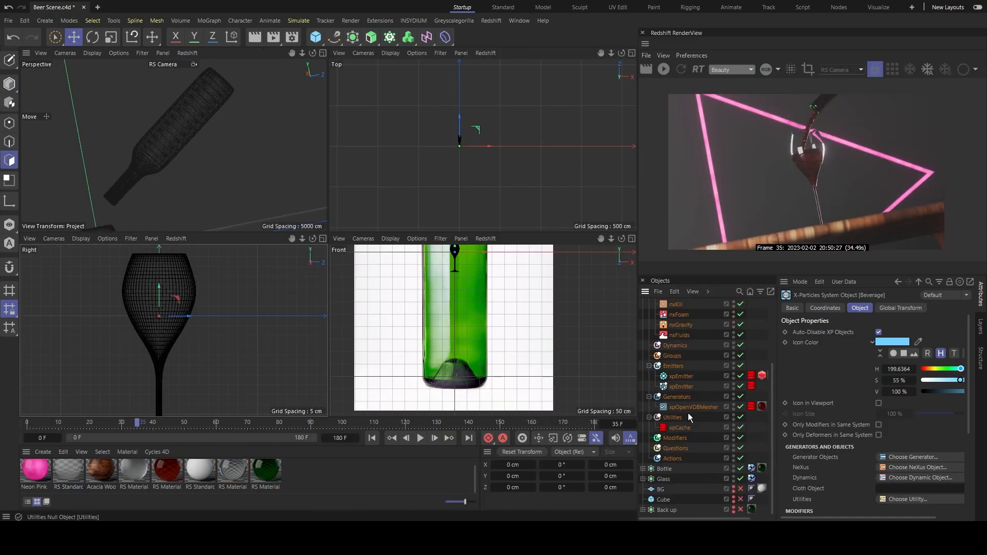
left_click(677, 365)
left_click(681, 387)
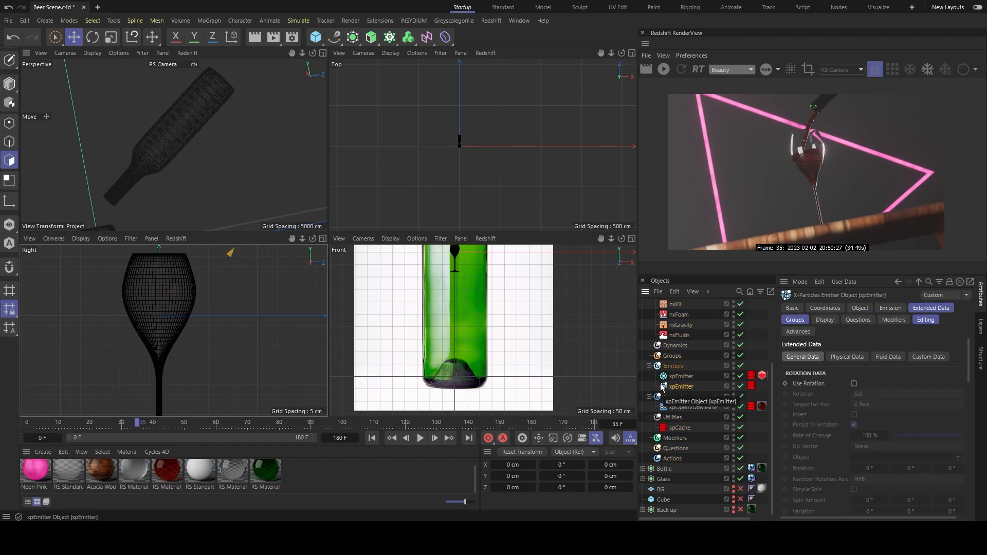
scroll(192, 273, "down", 5)
middle_click_drag(269, 295, 241, 355, "alt")
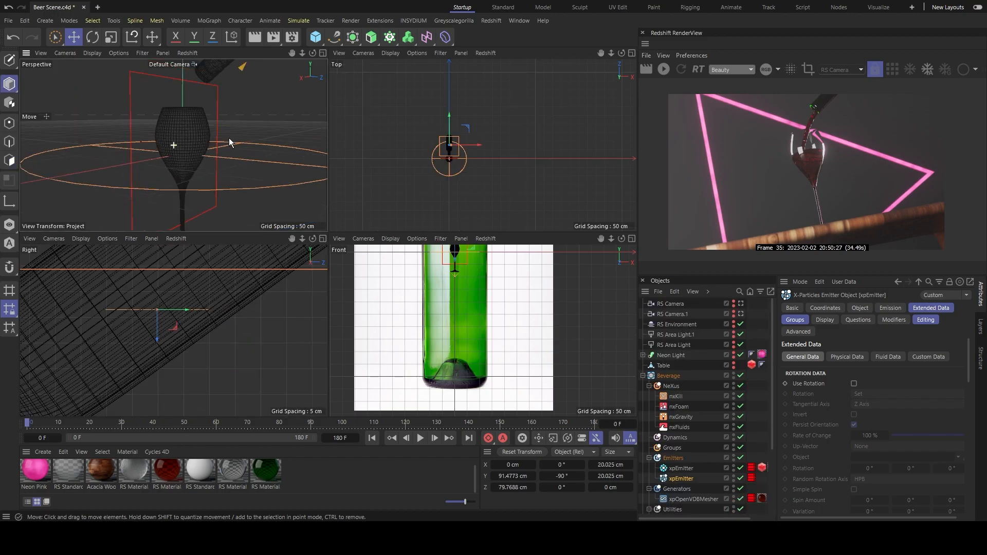
scroll(236, 126, "up", 5)
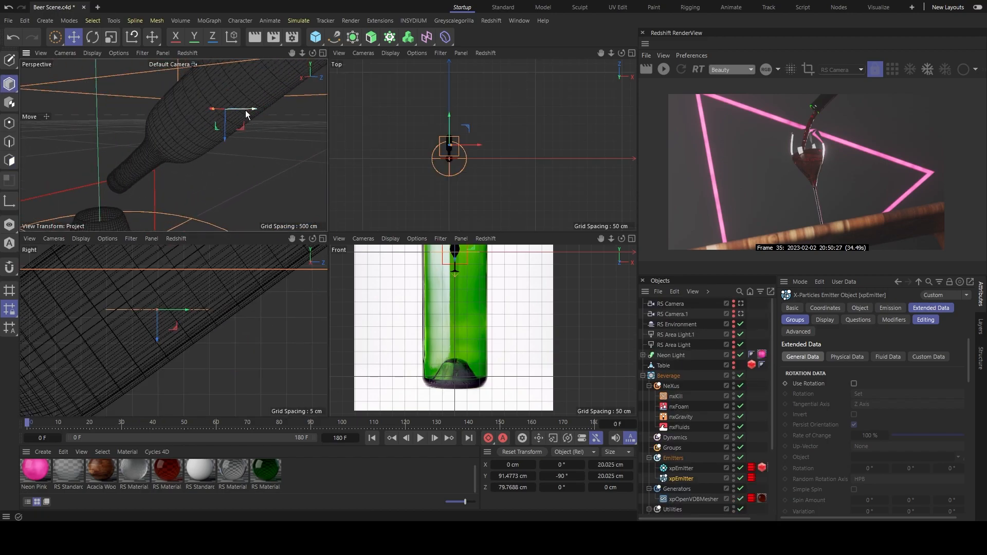
left_click_drag(244, 116, 226, 143, "alt")
- Show the selected xpEmitter's object properties and widen the attributes area so all settings fit
left_click(860, 308)
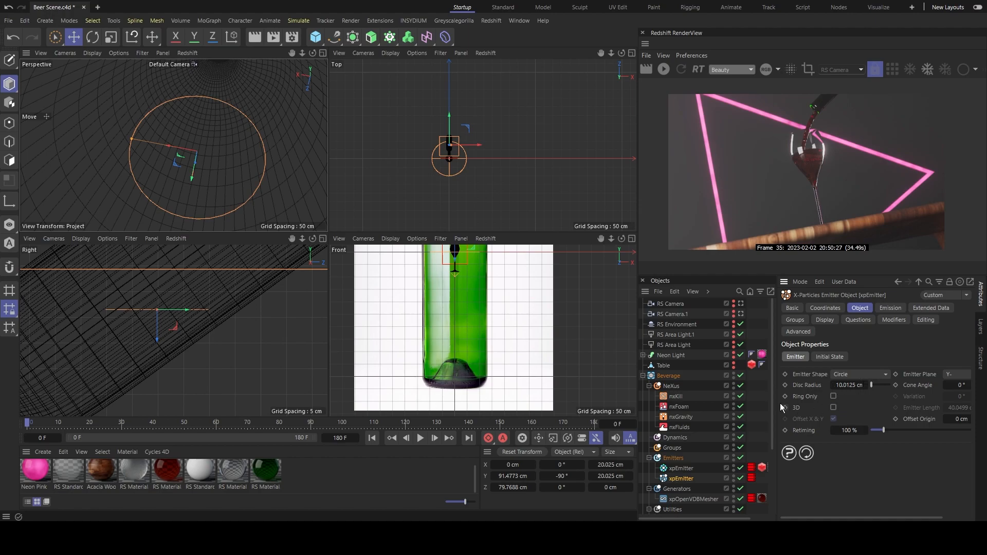
left_click_drag(776, 402, 755, 400)
left_click_drag(638, 389, 586, 383)
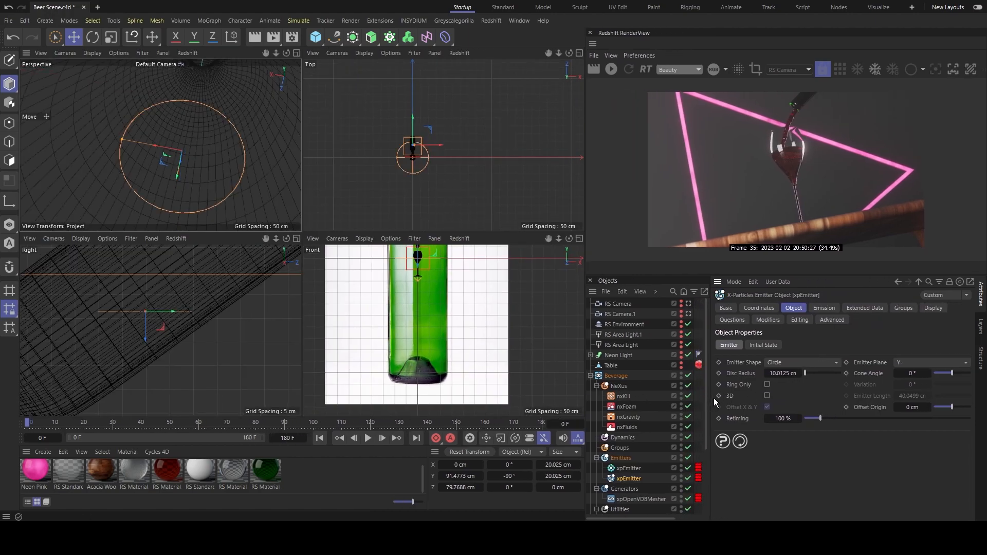
left_click_drag(708, 399, 705, 399)
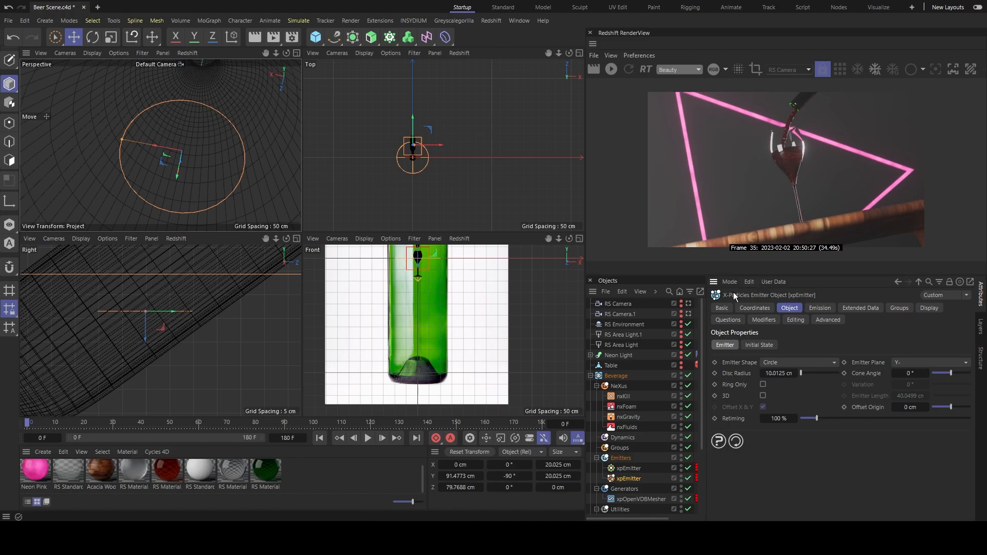
- Try resizing the emitter's disc in the Perspective view and undo the change
mouse_move(122, 140)
left_mouse_down()
mouse_move(89, 120)
mouse_move(116, 121)
left_mouse_up()
key("ctrl+z")
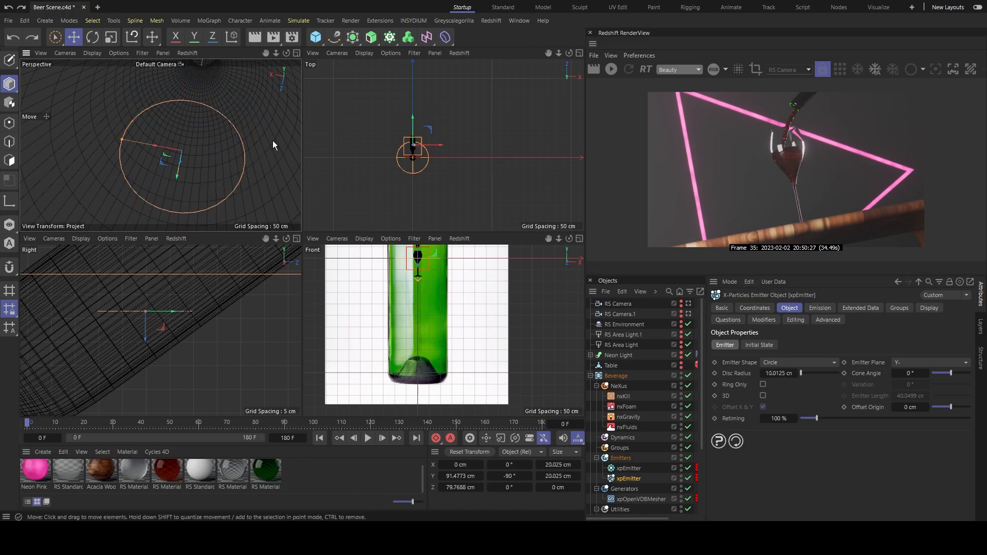
- Review the selected emitter's emission settings, including the emission type options and the basic particle data
left_click(822, 308)
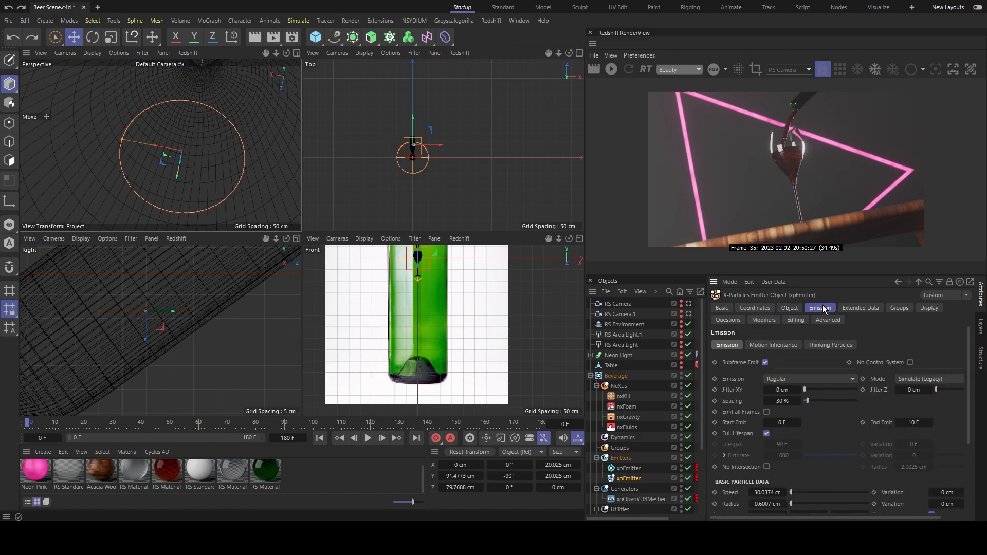
left_click(803, 378)
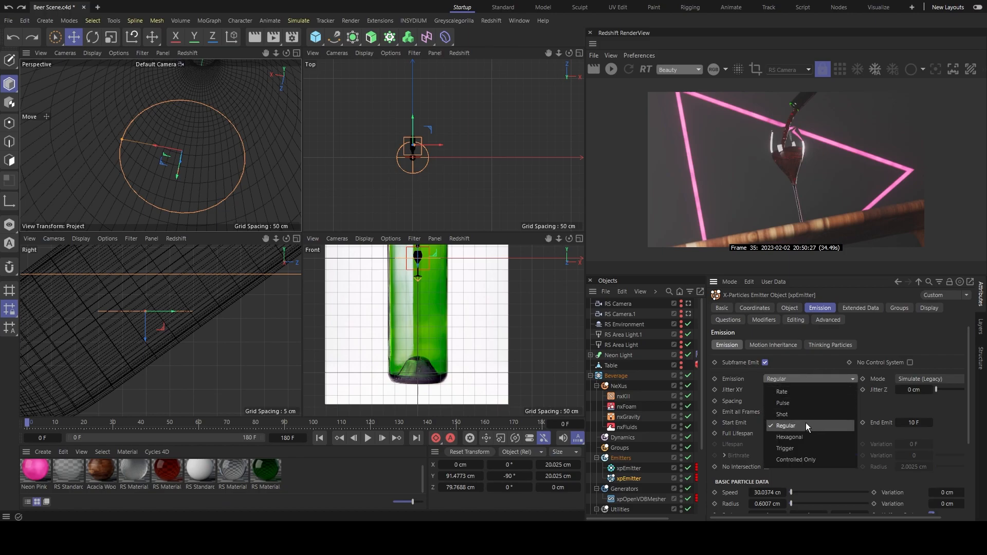
left_click(820, 378)
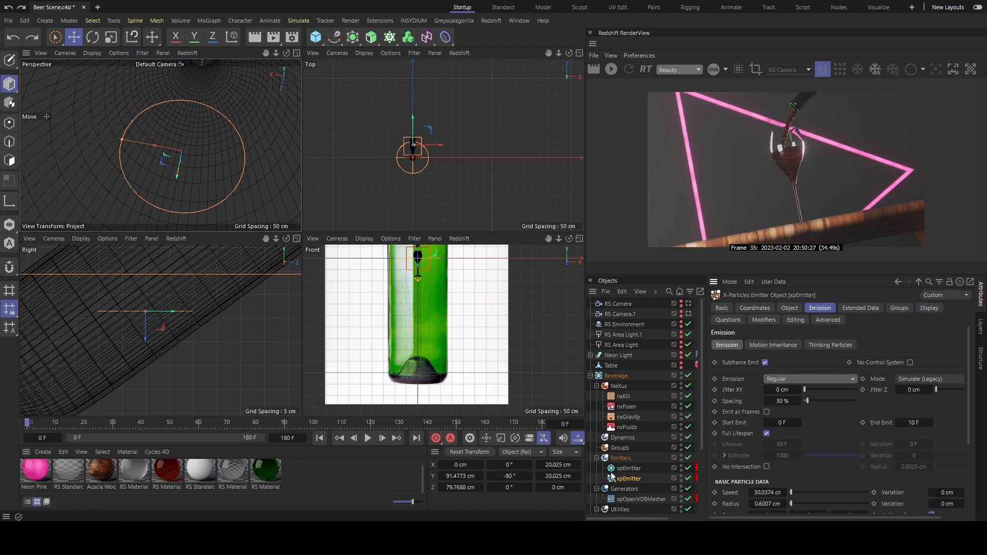
scroll(856, 434, "down", 3)
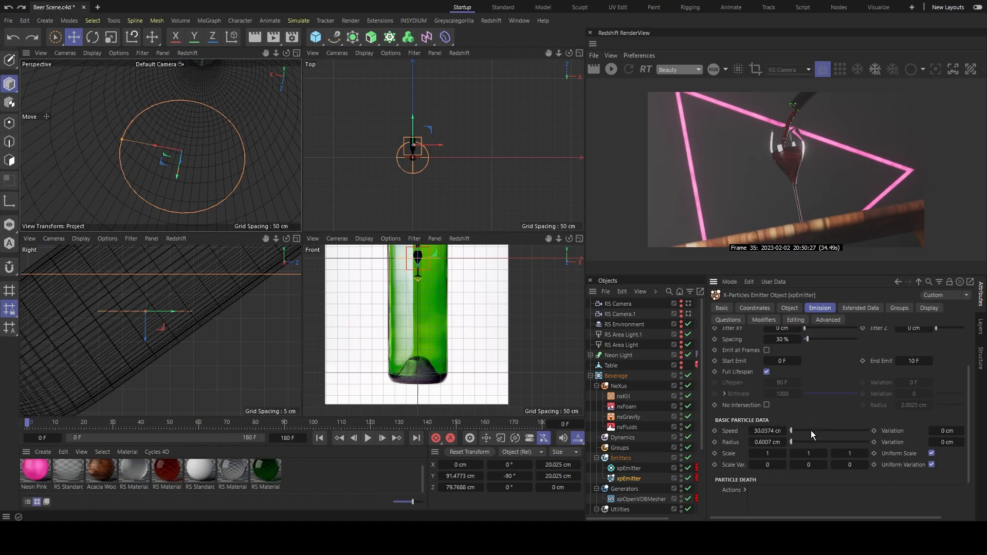
scroll(815, 409, "up", 3)
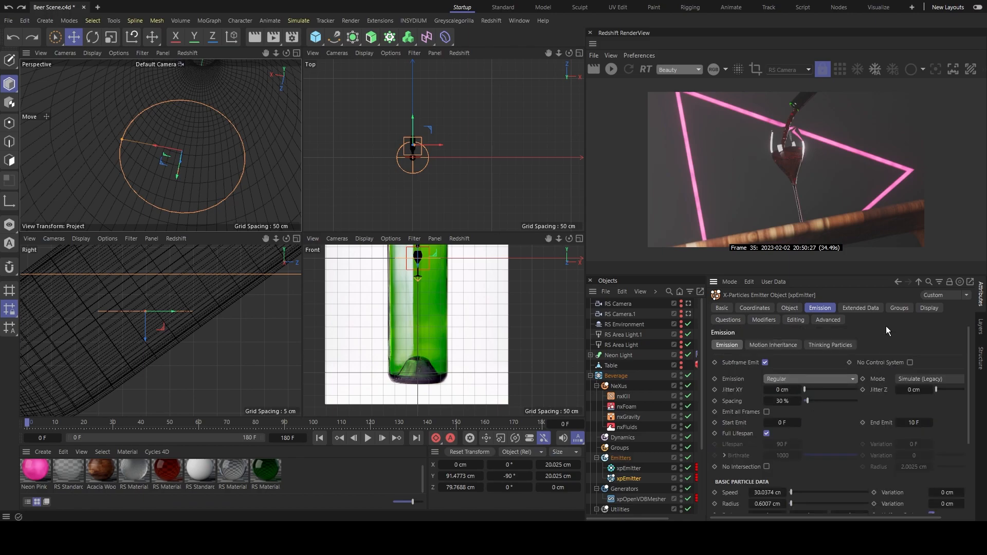
- Look through the emitter's advanced, editing, questions and coordinates settings
left_click(834, 321)
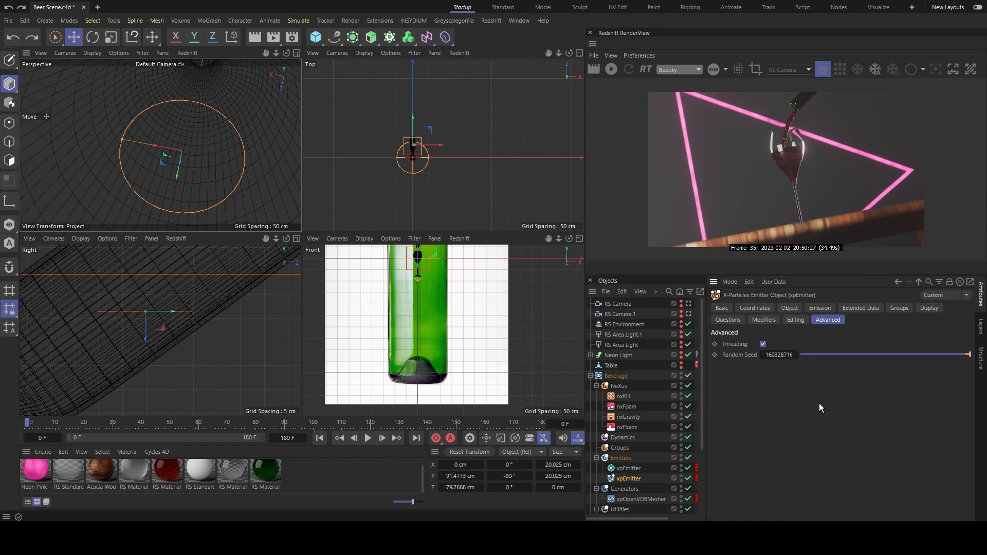
left_click(801, 322)
left_click(734, 322)
left_click(754, 310)
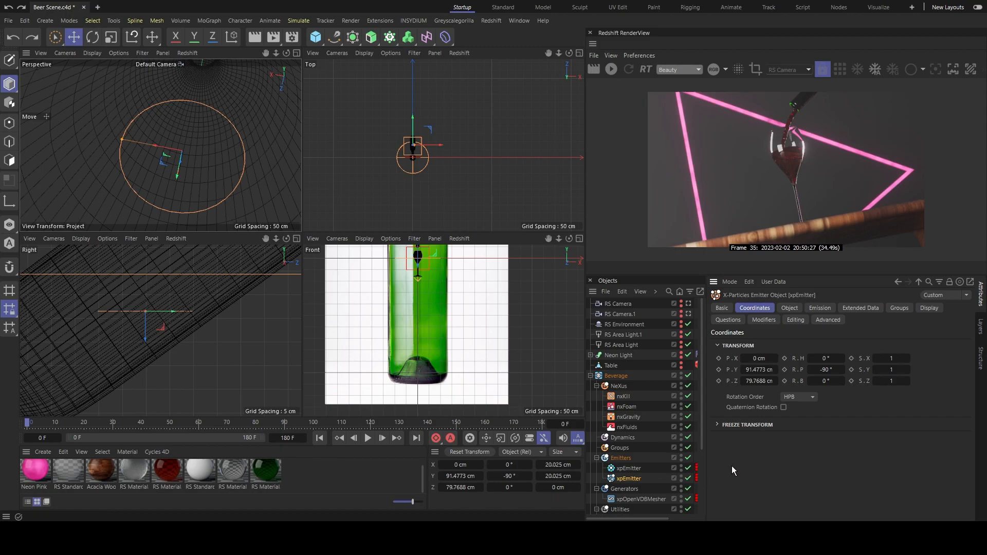
- Inspect the nxGravity modifier's object properties and the list of objects the NeXus folder can add
left_click(635, 417)
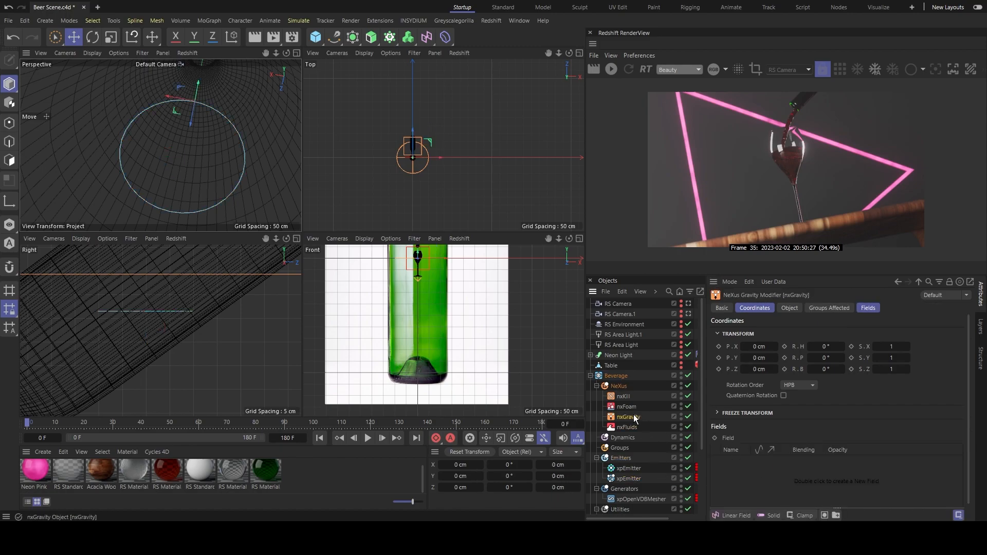
left_click(795, 307)
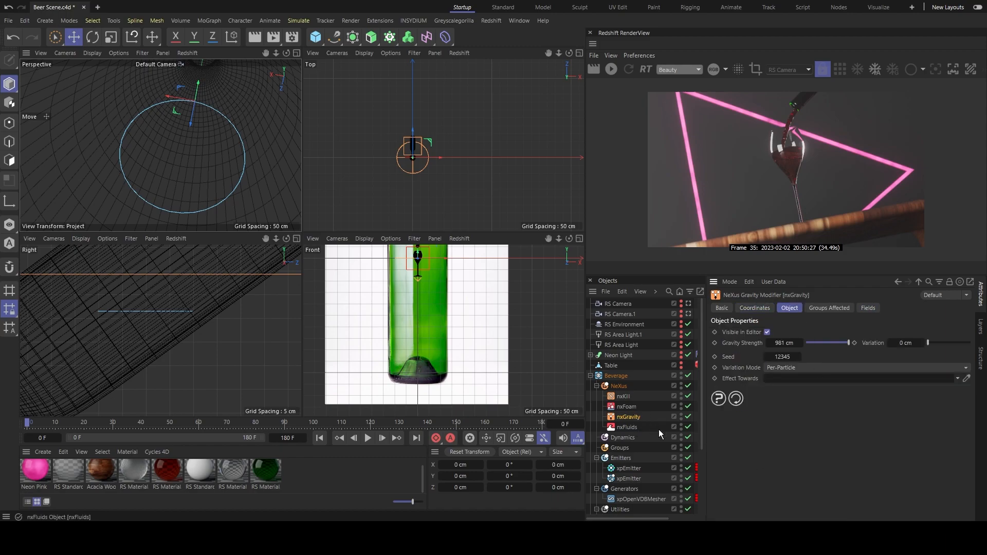
left_click(619, 386)
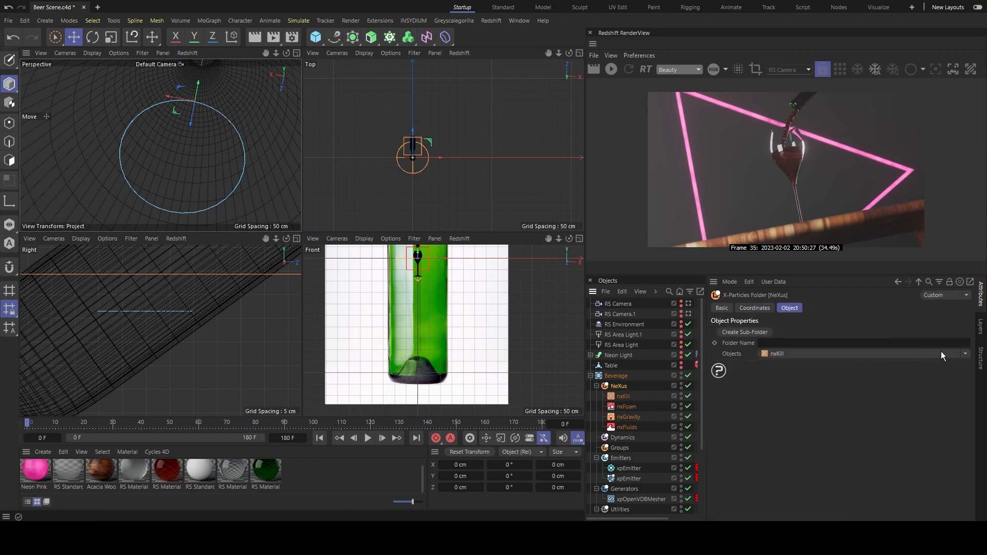
left_click(966, 353)
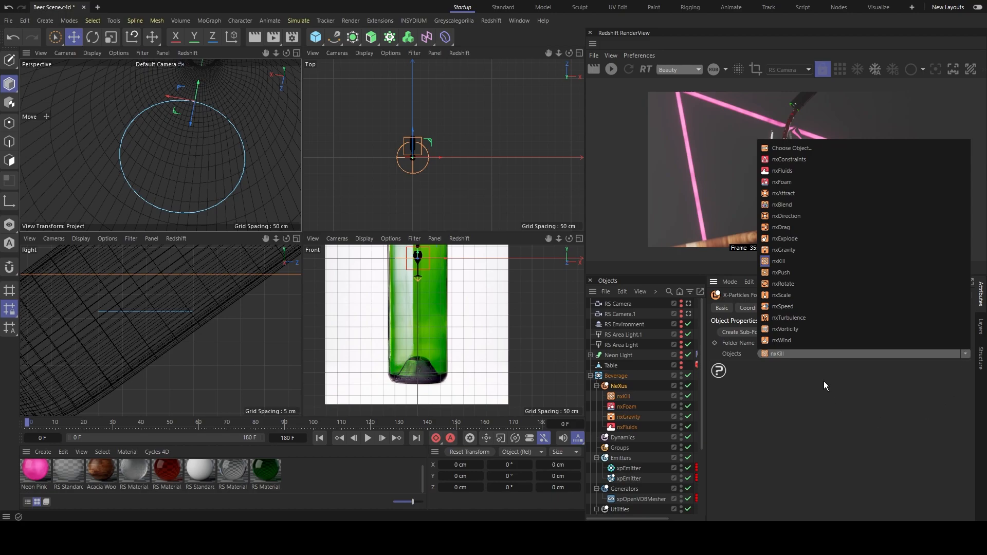
left_click(632, 418)
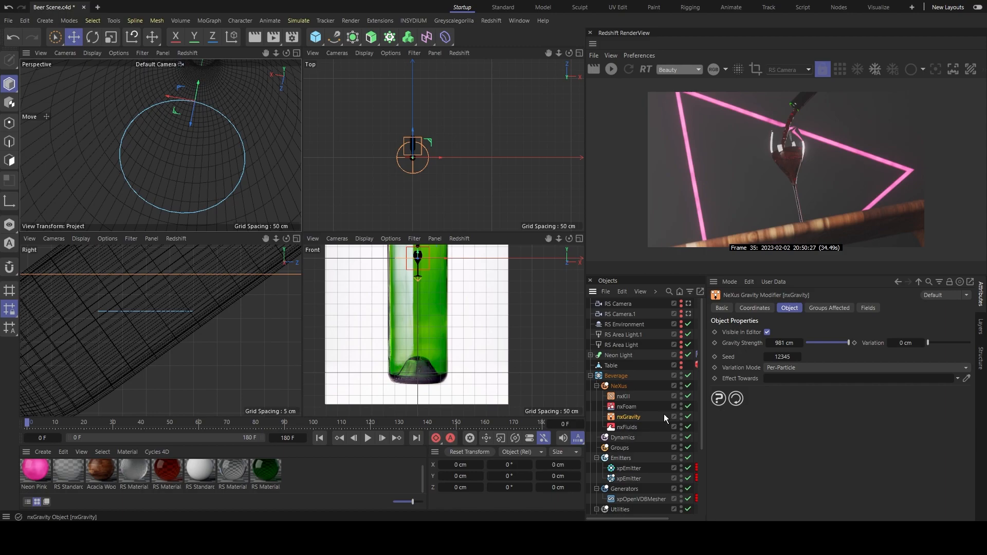
- Select the nxFluids modifier and review its PBD solver and liquid settings
left_click(633, 427)
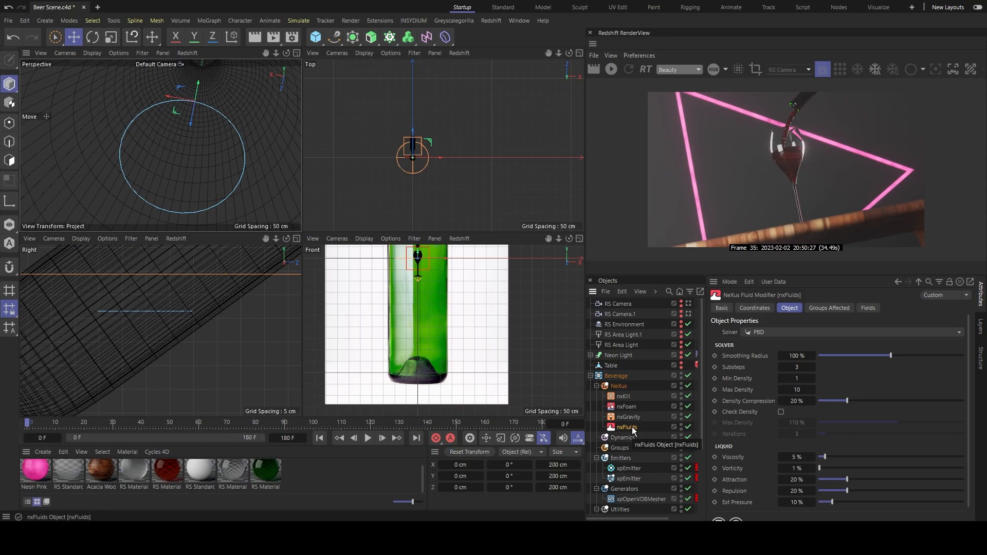
scroll(740, 414, "down", 1)
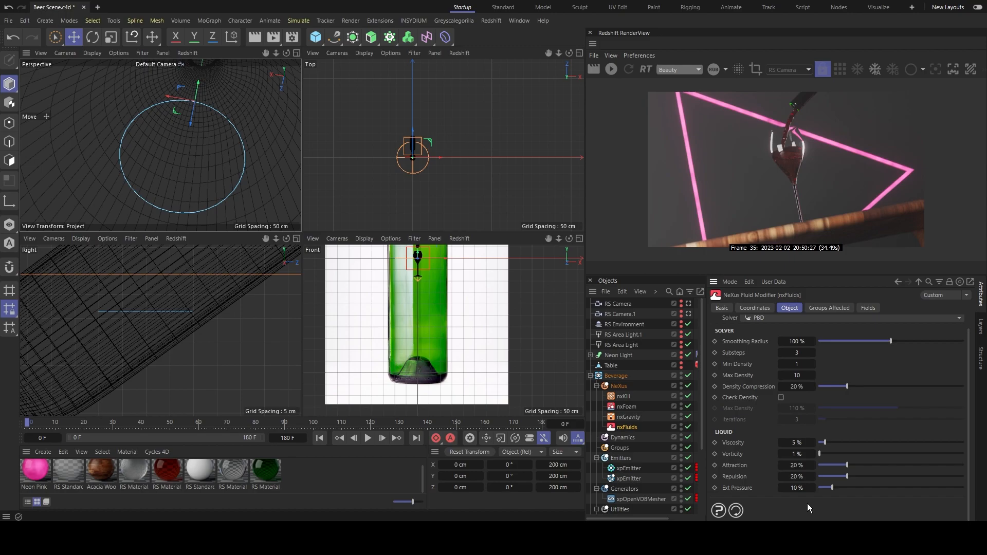
scroll(807, 504, "up", 1)
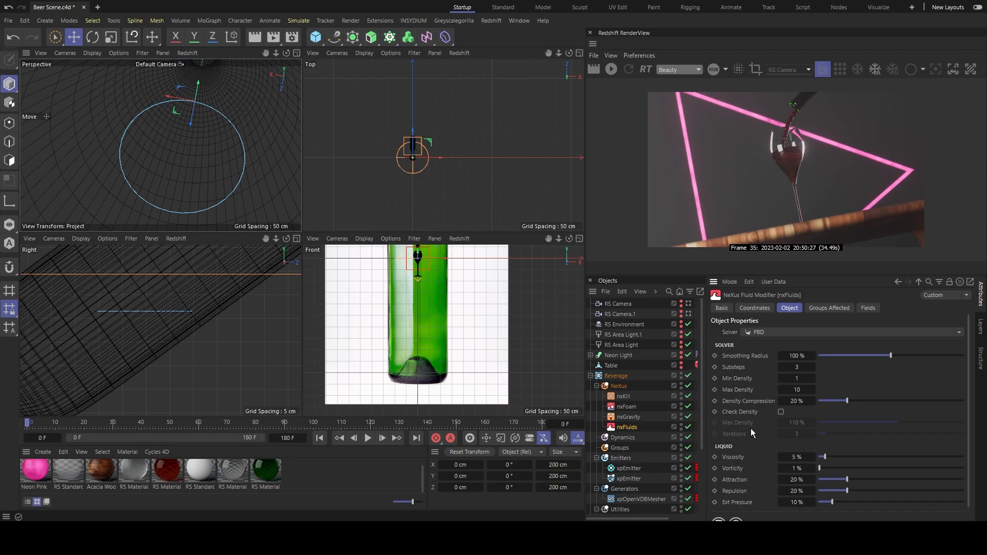
- Show the nxFoam modifier's object properties and check the NeXus folder's available modifiers
left_click(627, 409)
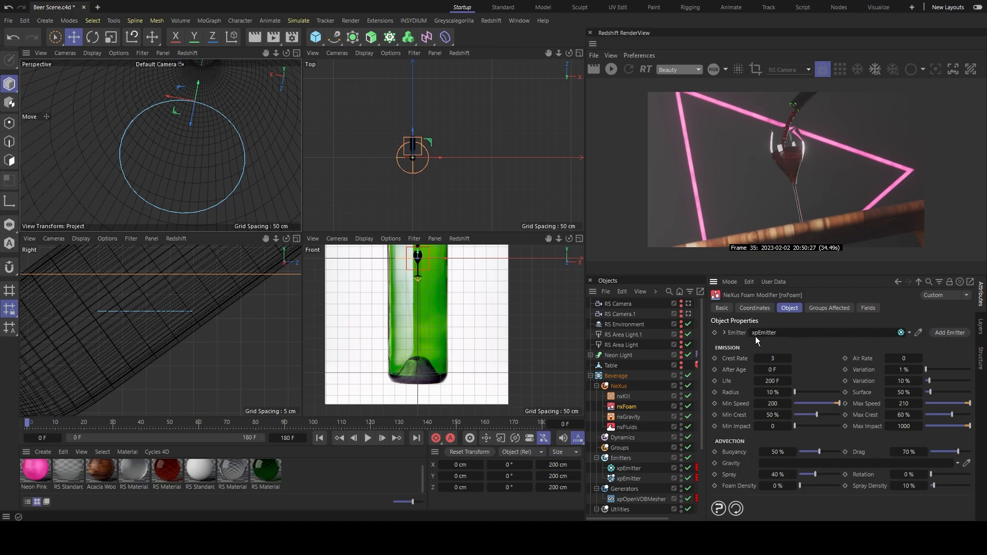
left_click(619, 385)
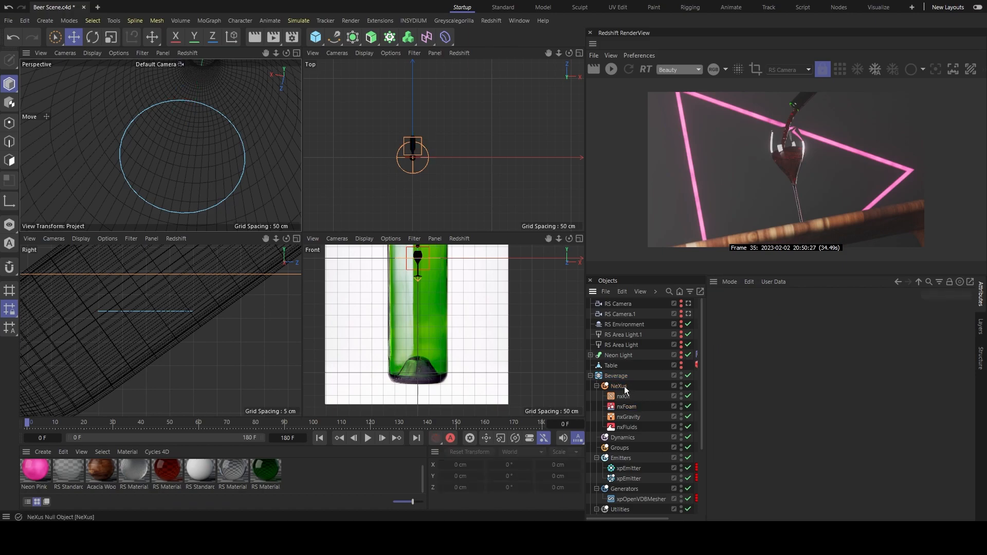
left_click(965, 354)
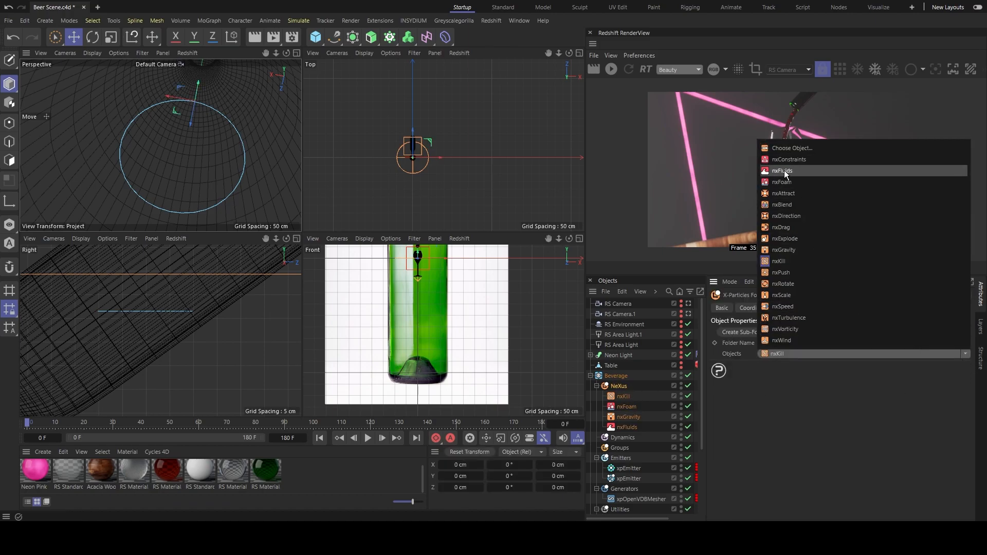
left_click(627, 406)
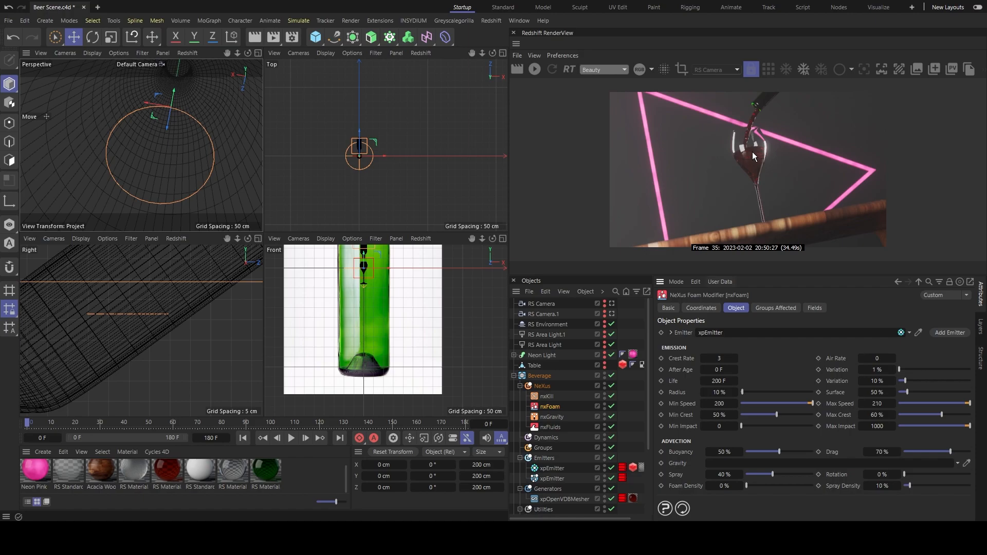
- Examine the foam in the glass close up in the render preview, and widen the object list
scroll(748, 171, "up", 5)
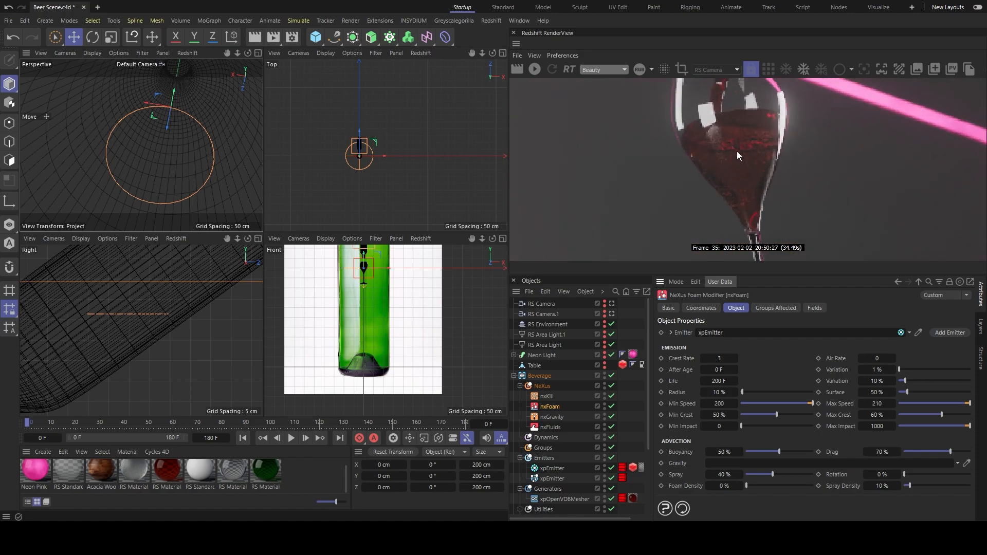
mouse_move(654, 394)
left_mouse_down()
mouse_move(748, 396)
mouse_move(670, 401)
left_mouse_up()
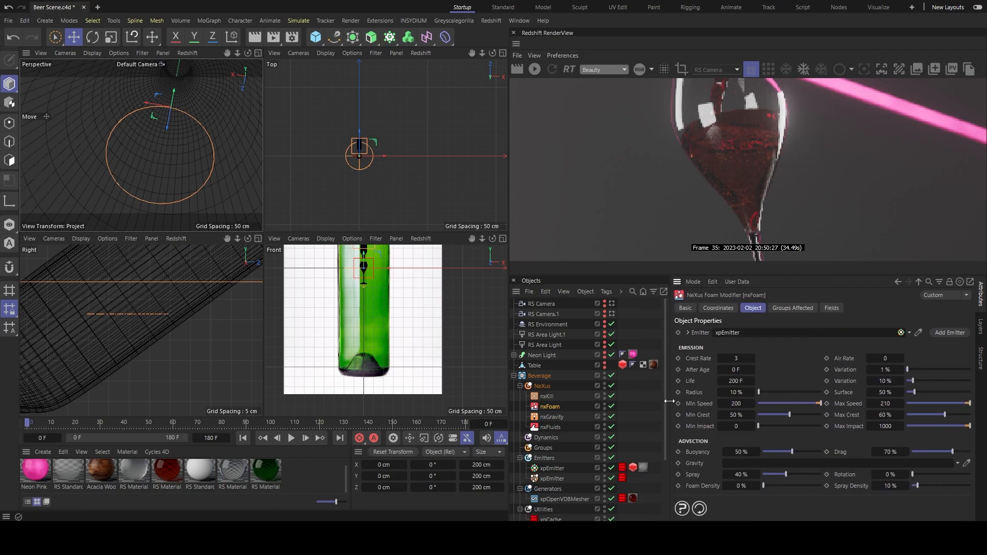
scroll(758, 171, "down", 3)
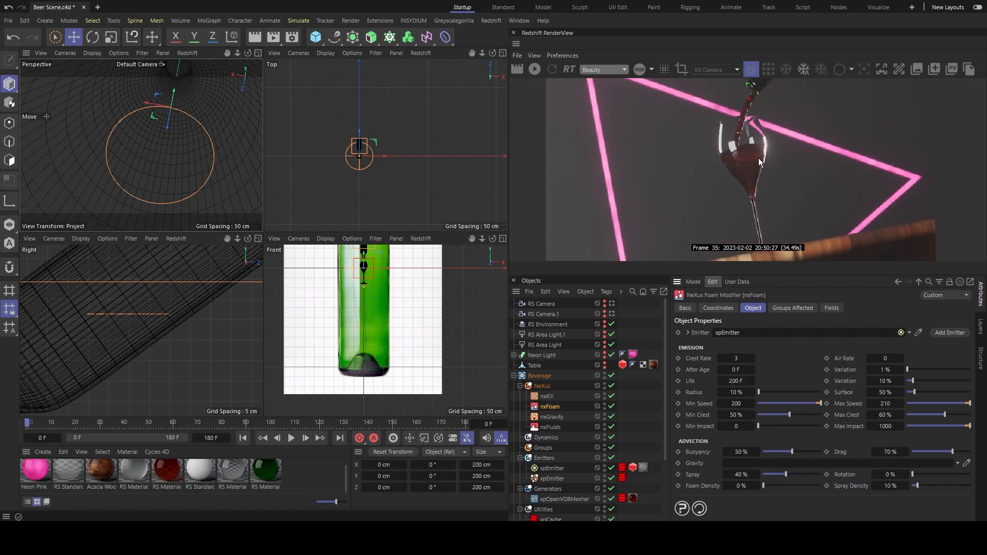
scroll(755, 162, "up", 2)
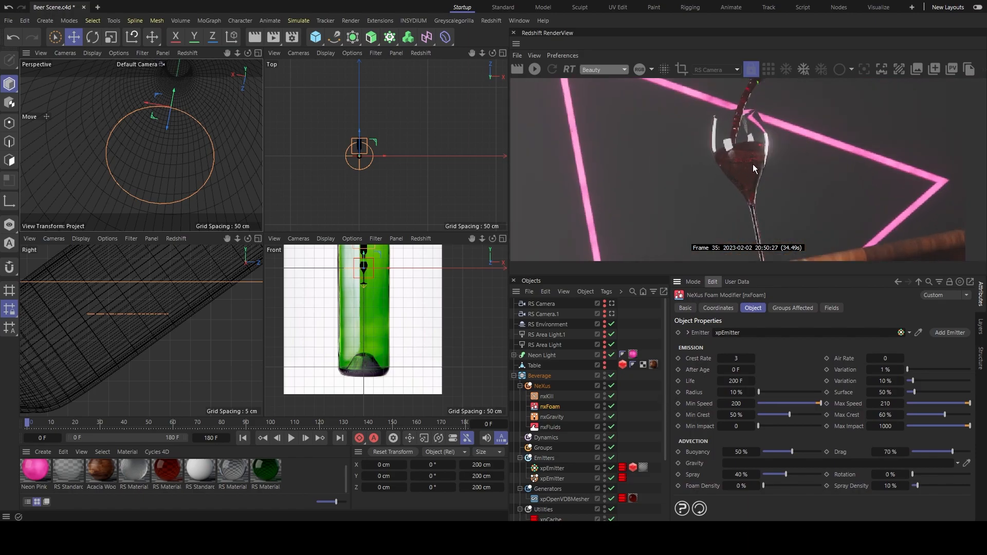
scroll(754, 171, "down", 3)
left_click_drag(741, 359, 747, 362)
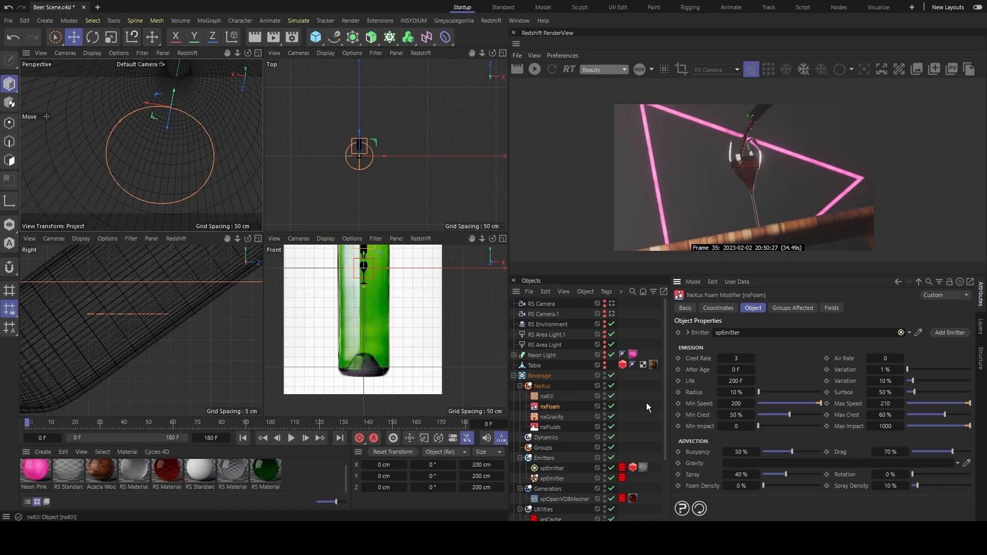
- Select the nxKill modifier and check its Volume options, leaving it at Inside Bounds with a Box shape
left_click(547, 396)
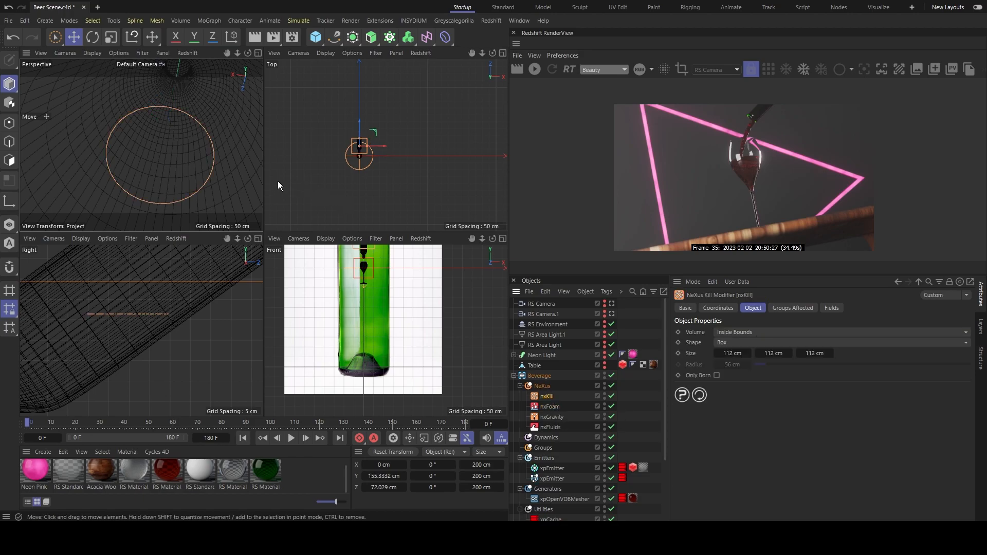
scroll(177, 133, "down", 4)
left_click_drag(181, 132, 165, 153, "alt")
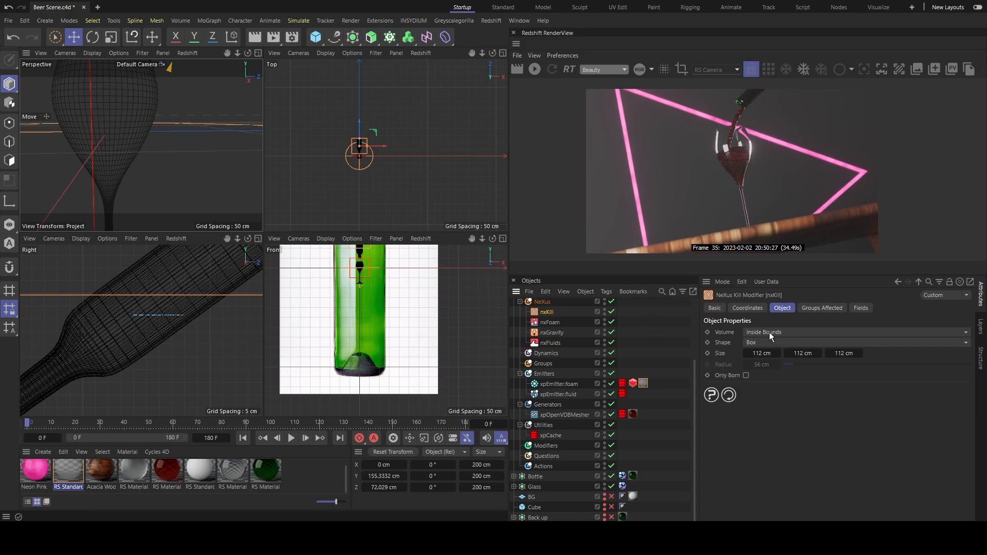
left_click(784, 330)
left_click(784, 330)
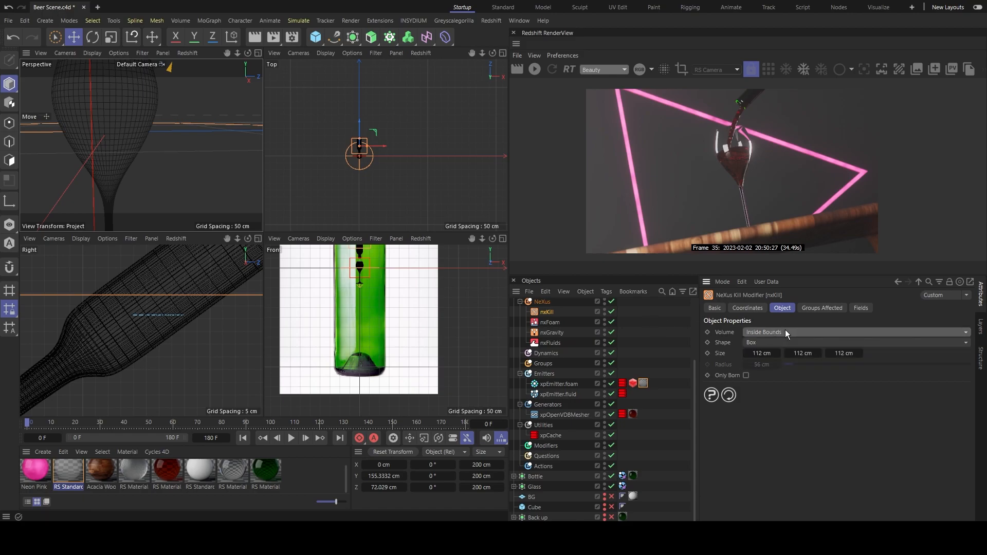
left_click(780, 335)
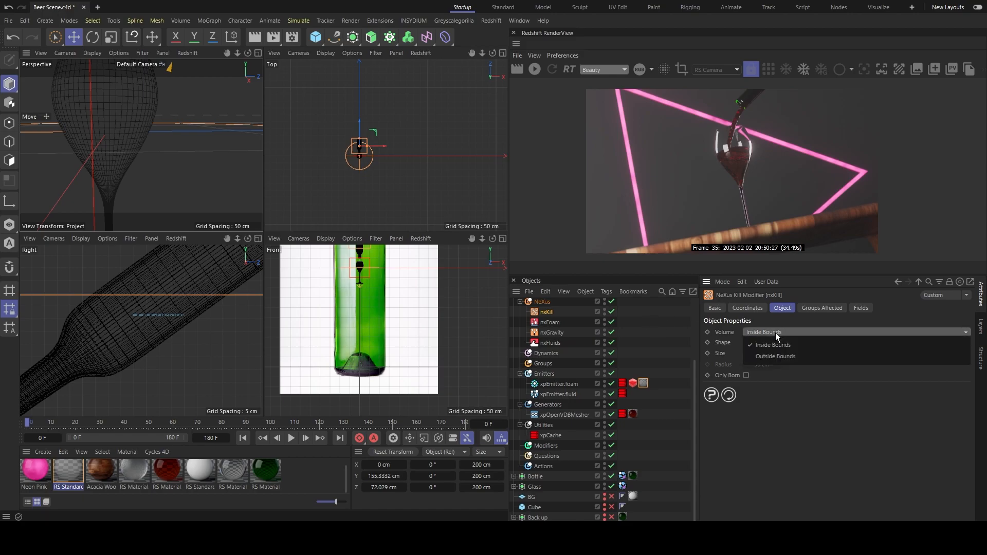
left_click(797, 402)
left_click(769, 336)
left_click(780, 385)
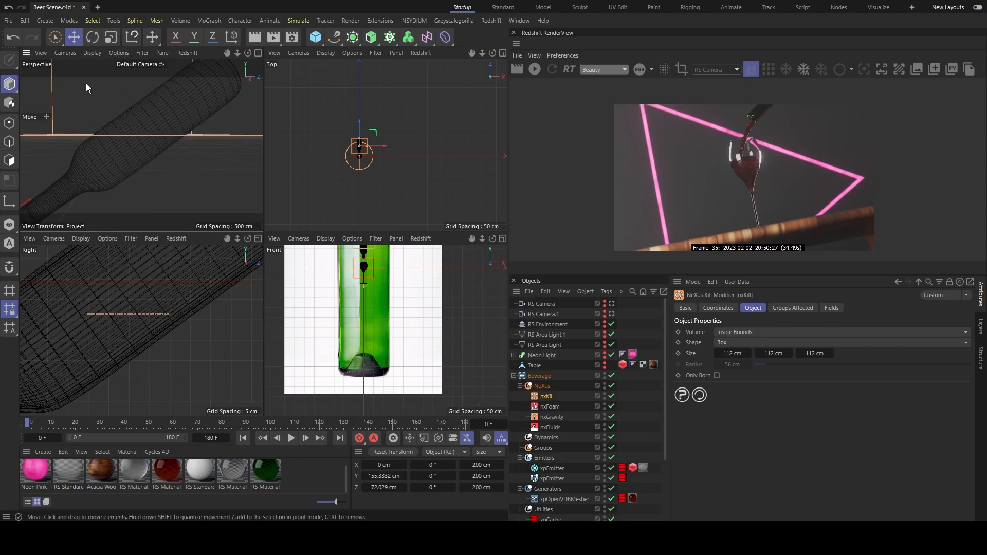
- Frame the nxKill box in the Perspective view and inspect its placement above the bottle
key("o")
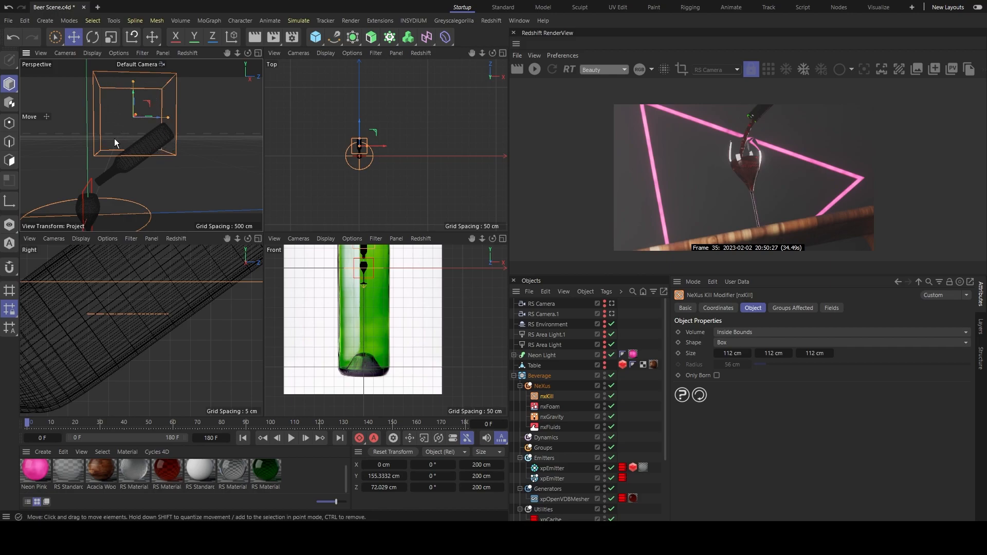
scroll(156, 141, "up", 3)
middle_click_drag(157, 142, 151, 146, "alt")
mouse_move(124, 156)
left_mouse_down("alt")
mouse_move(120, 143)
mouse_move(122, 165)
left_mouse_up("alt")
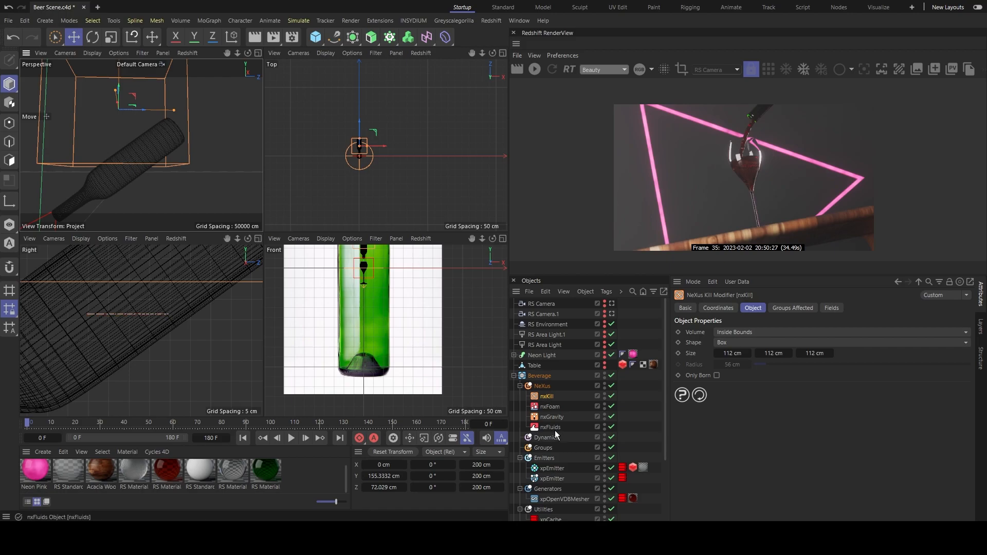
- Select the second xpEmitter in the Emitters group and inspect its position relative to the bottle, glass and kill box
left_click(551, 477)
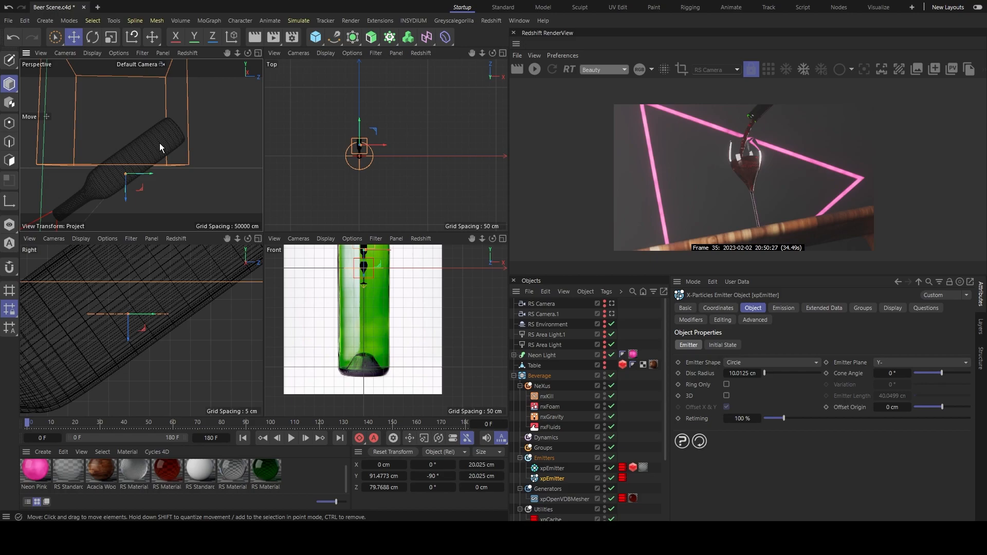
scroll(183, 174, "down", 2)
middle_click_drag(192, 173, 231, 140, "alt")
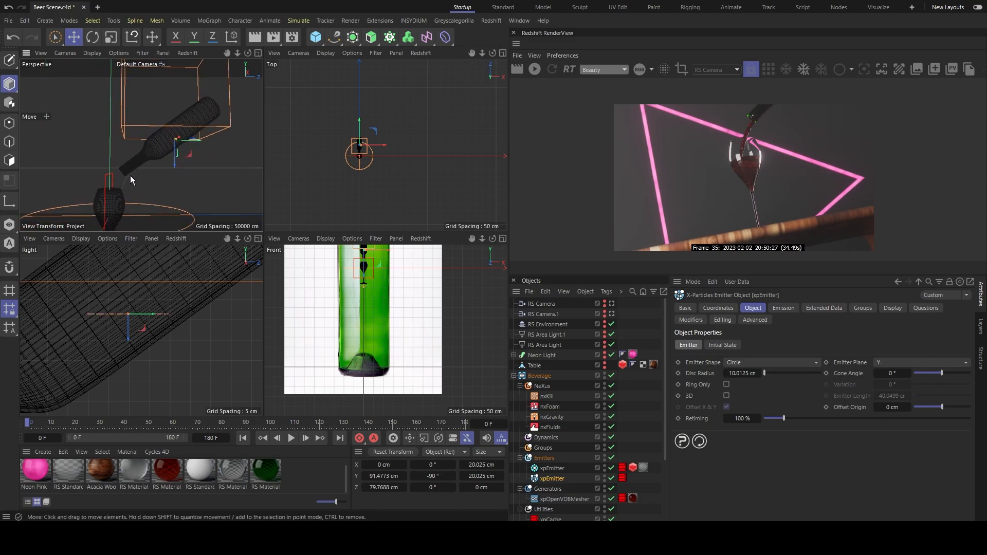
middle_click_drag(199, 191, 164, 183, "alt")
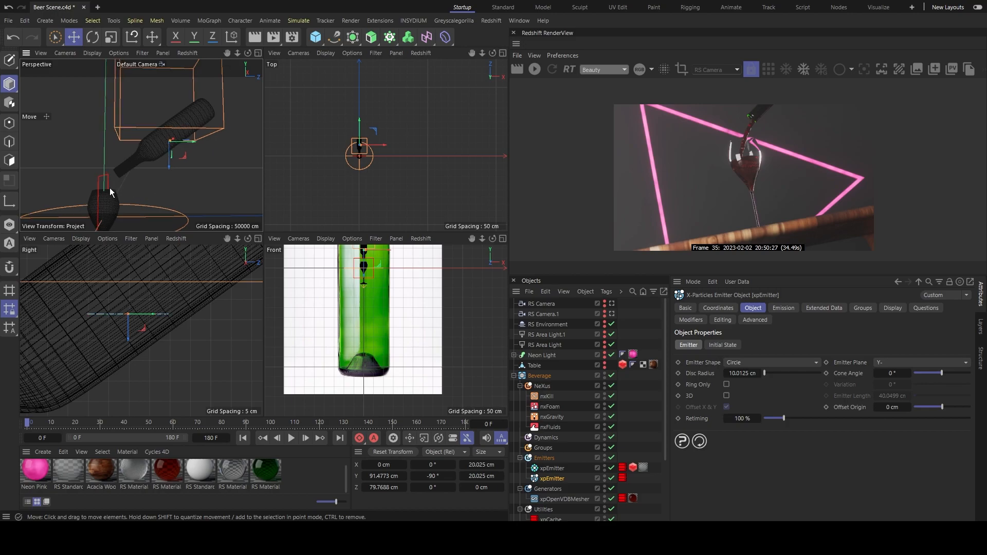
right_click_drag(103, 187, 181, 189, "alt")
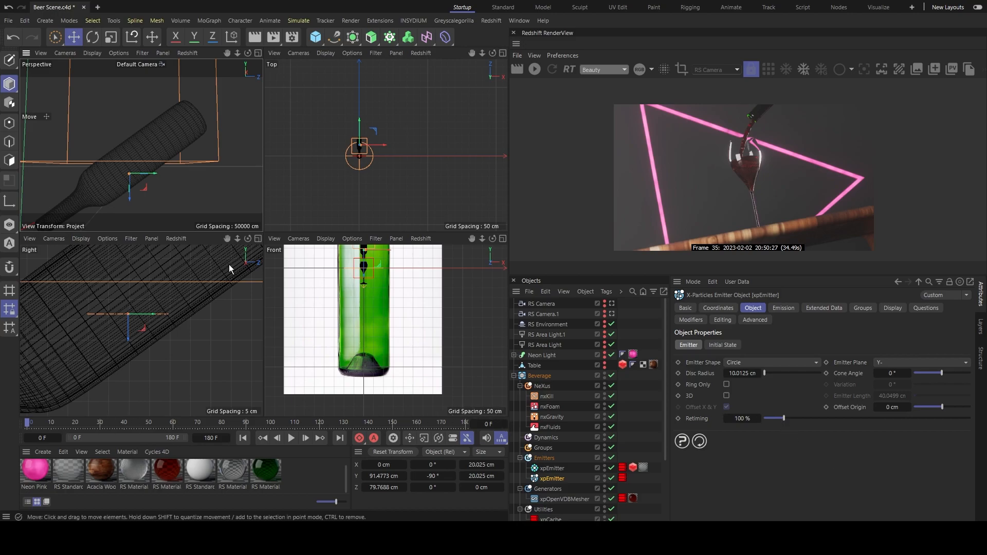
- Select the first xpEmitter in the Emitters group and check its Object properties
scroll(231, 268, "down", 1)
scroll(219, 349, "down", 1)
scroll(555, 411, "down", 2)
left_click(552, 407)
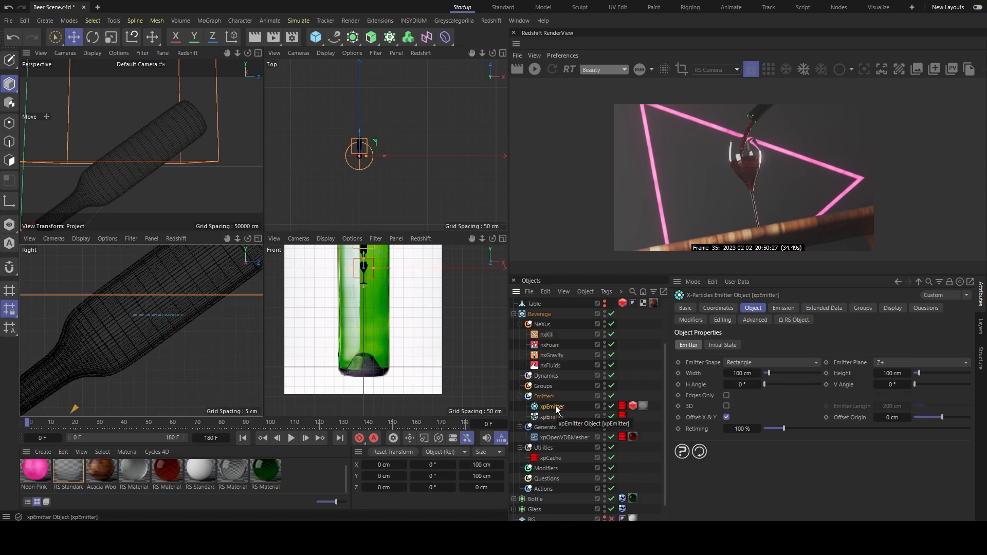
scroll(556, 408, "up", 2)
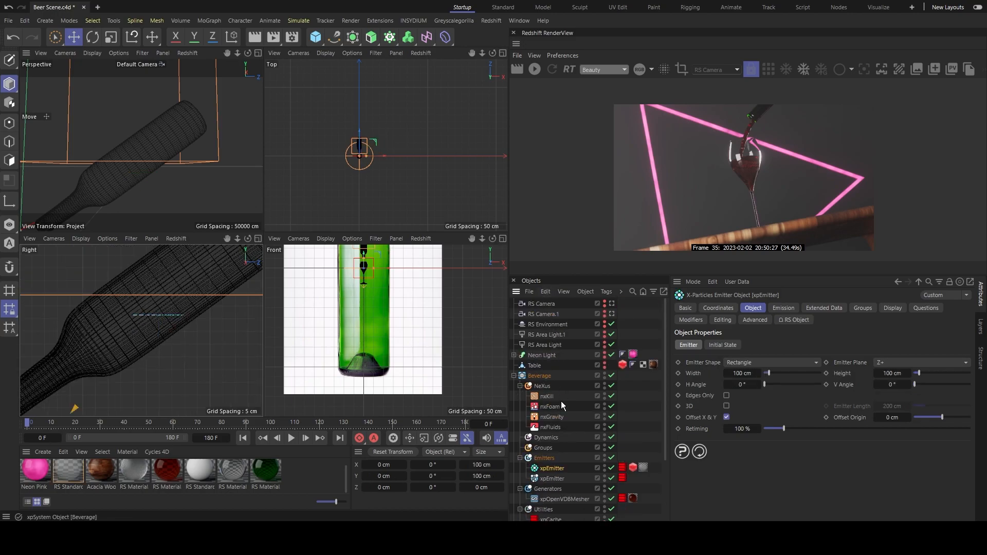
scroll(564, 430, "down", 2)
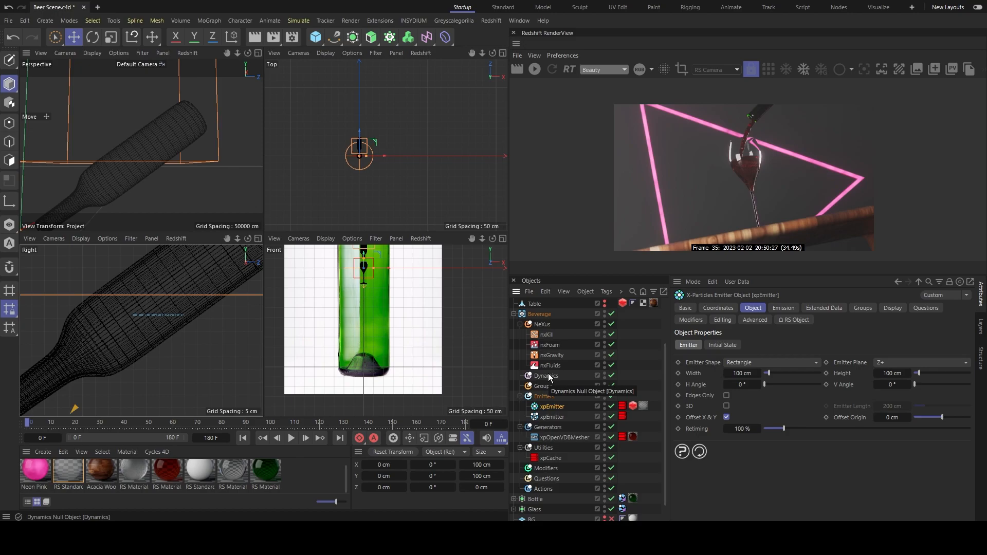
left_click(491, 20)
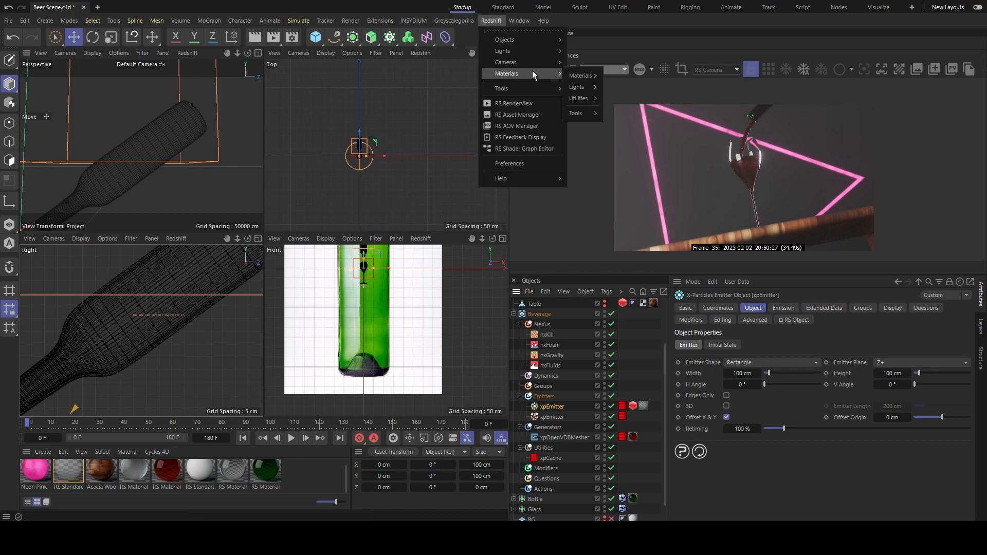
mouse_move(537, 54)
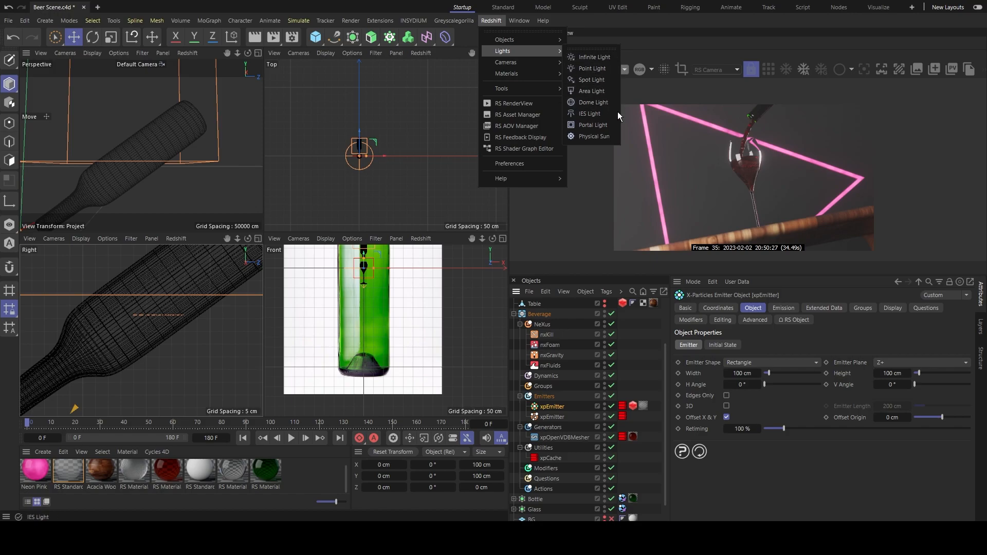
left_click(751, 475)
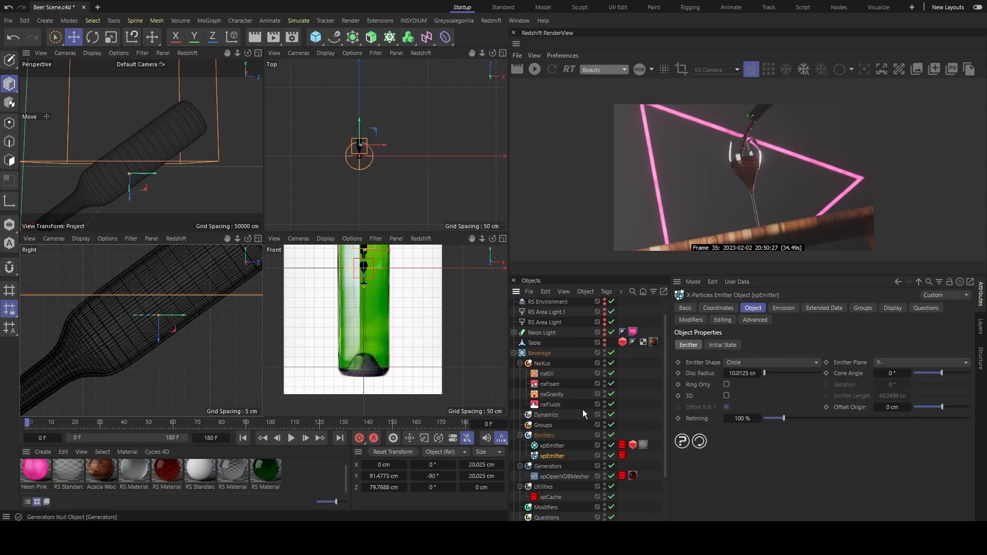
- Select the Generators folder of the Beverage system and review the generator types it offers, keeping xpOpenVDBMesher
scroll(584, 412, "down", 2)
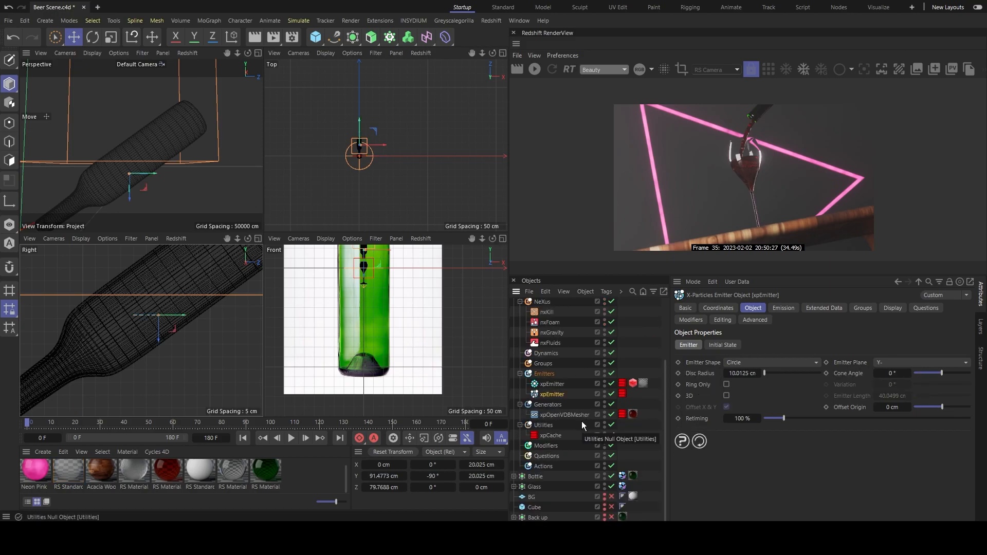
scroll(569, 415, "up", 3)
left_click(563, 475)
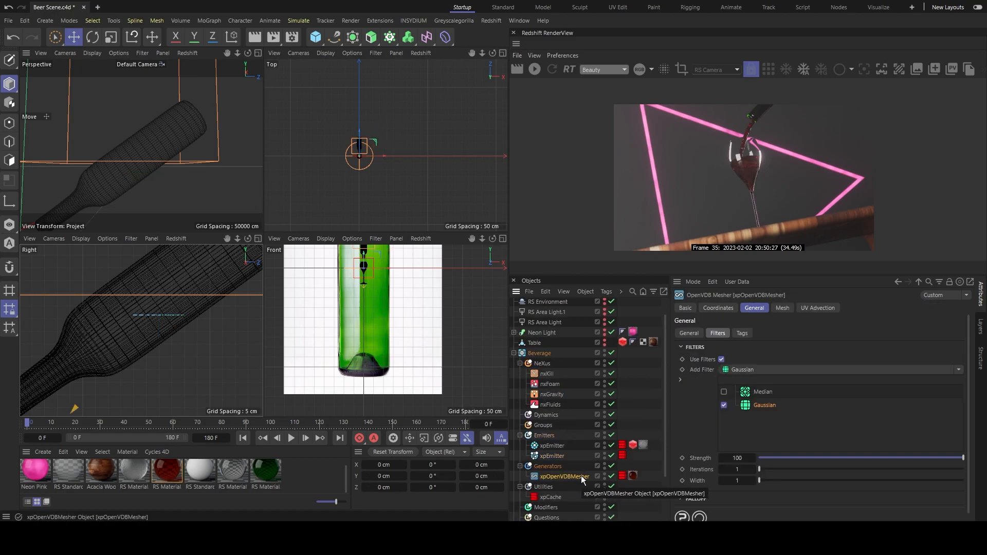
left_click(547, 466)
scroll(206, 200, "down", 5)
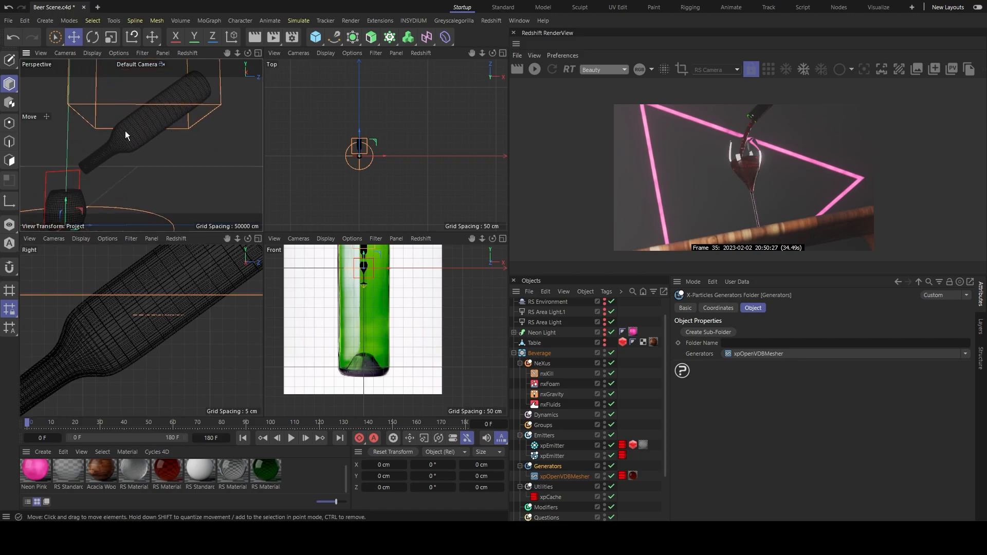
left_click(552, 456)
left_click(553, 467)
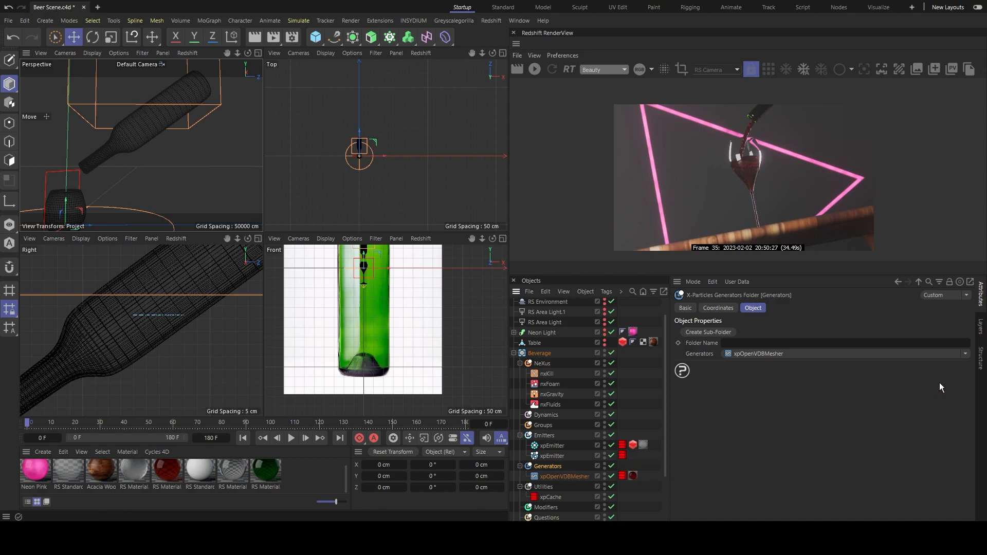
left_click(966, 354)
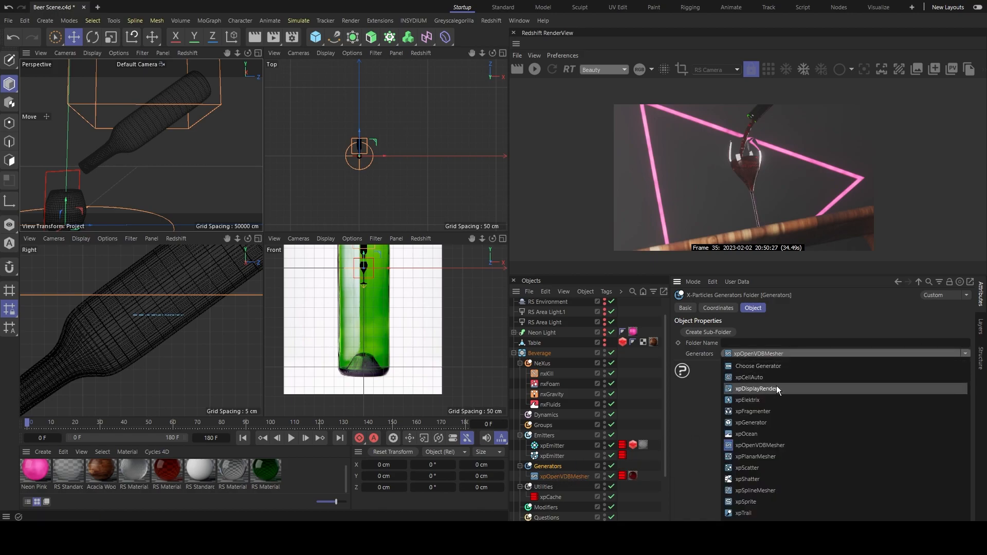
left_click(843, 312)
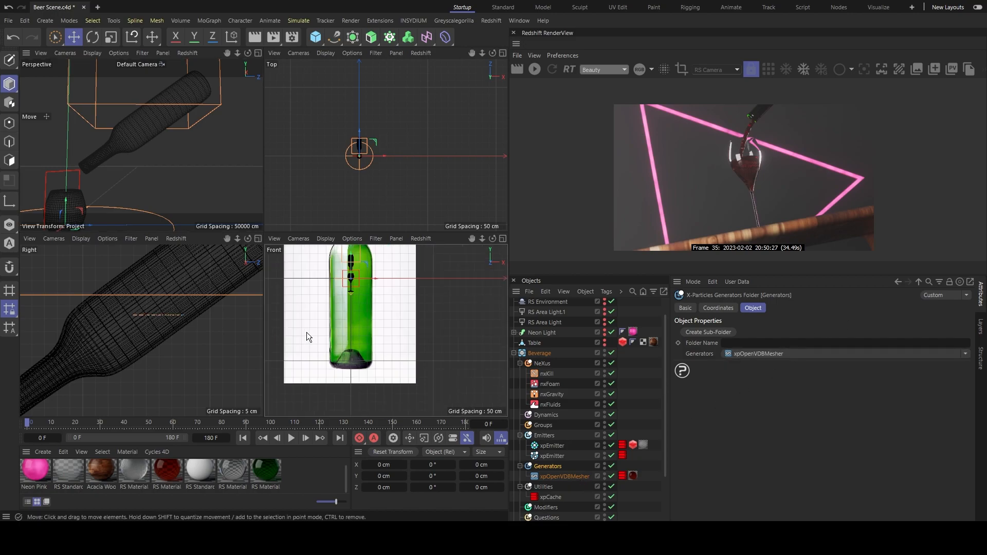
- Select xpOpenVDBMesher and review its General settings, including mode, source emitter, voxel size and point radius
left_click(565, 476)
left_click(689, 333)
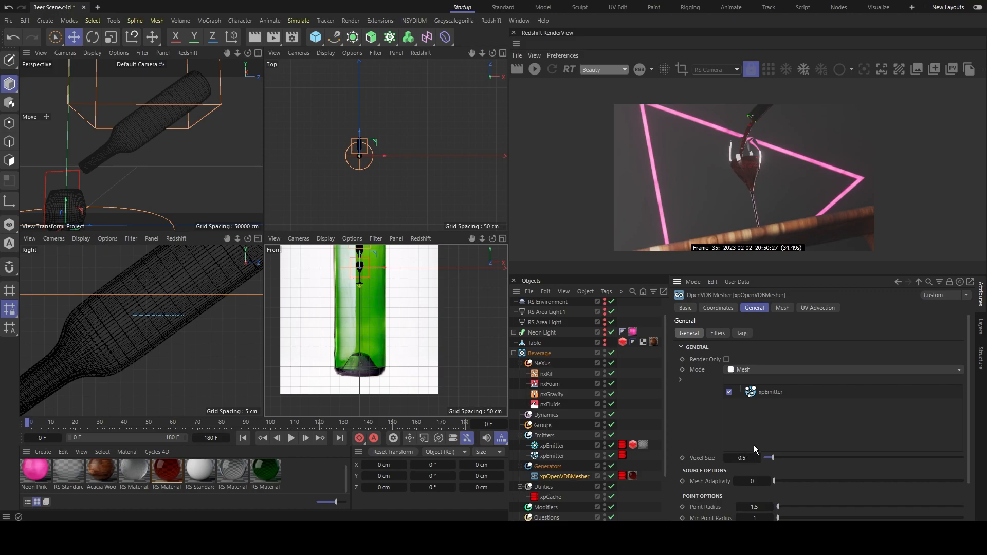
scroll(814, 467, "down", 2)
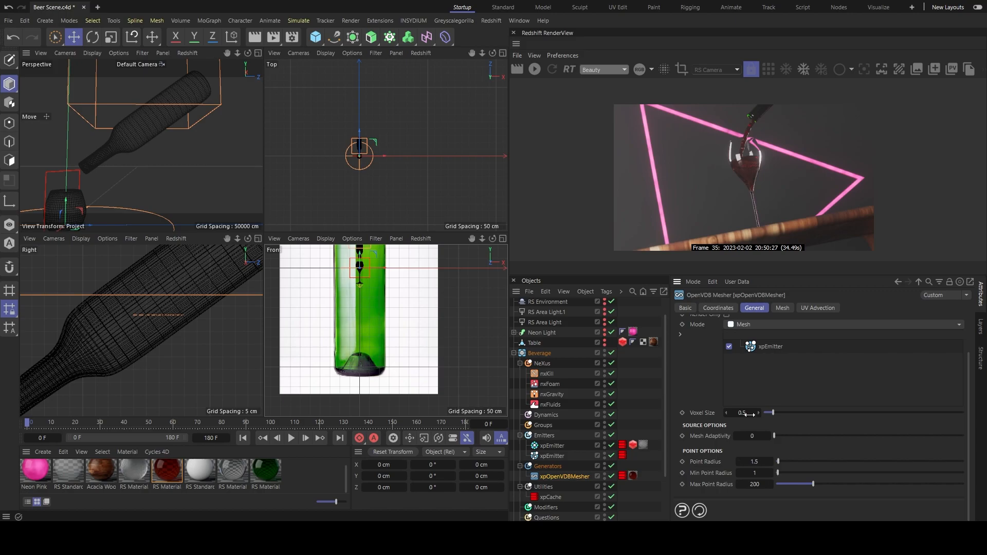
- Inspect the wine glass mesh close up from several angles in the Perspective view
mouse_move(143, 163)
middle_mouse_down("alt")
mouse_move(158, 185)
mouse_move(160, 168)
middle_mouse_up("alt")
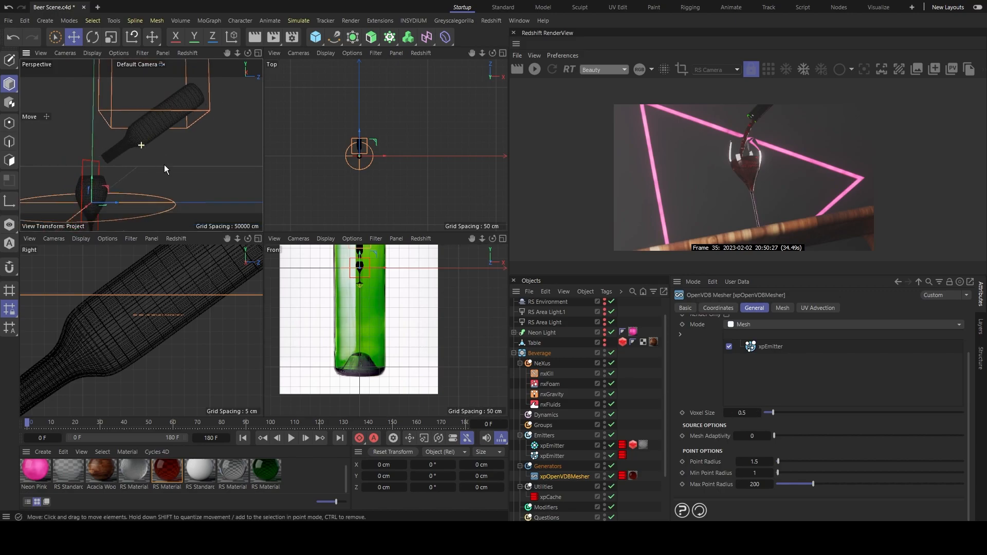
right_click_drag(161, 168, 193, 181, "alt")
left_click_drag(193, 180, 175, 191, "alt")
middle_click_drag(175, 190, 128, 163, "alt")
right_click_drag(128, 163, 197, 183, "alt")
middle_click_drag(197, 183, 147, 146, "alt")
scroll(145, 143, "down", 3)
left_click_drag(141, 145, 155, 158, "alt")
scroll(160, 148, "down", 3)
middle_click_drag(207, 185, 187, 177, "alt")
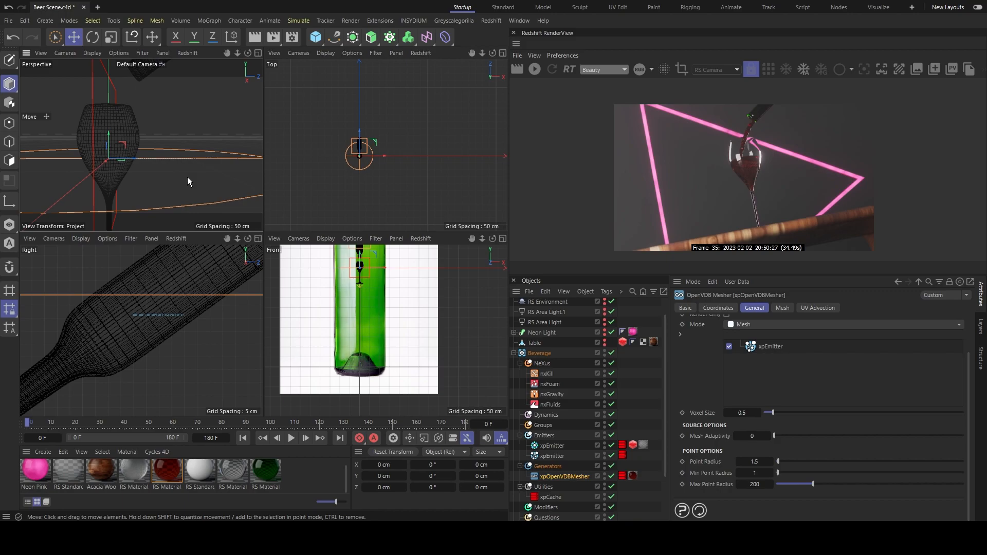
left_click_drag(108, 100, 142, 150, "alt")
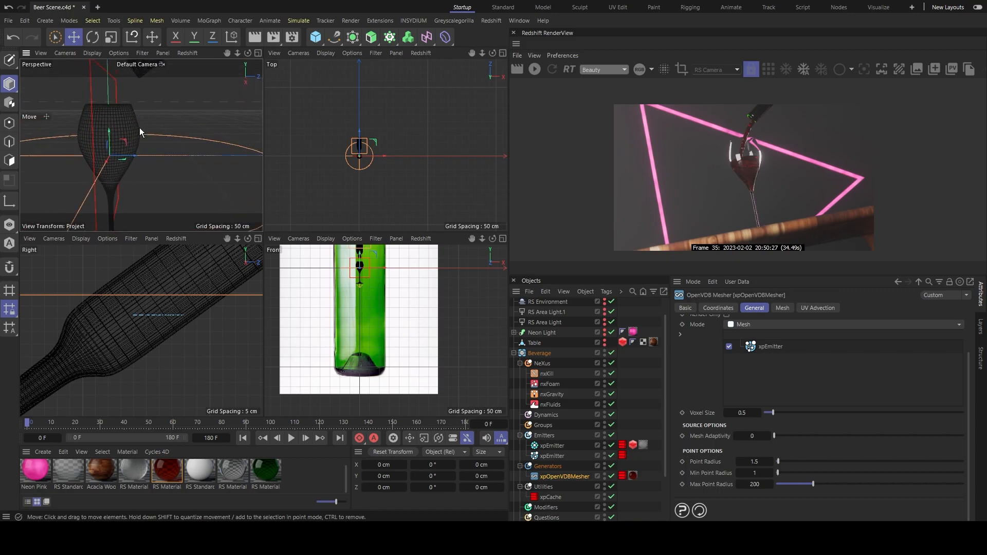
left_click_drag(207, 200, 149, 147, "alt")
scroll(143, 147, "up", 3)
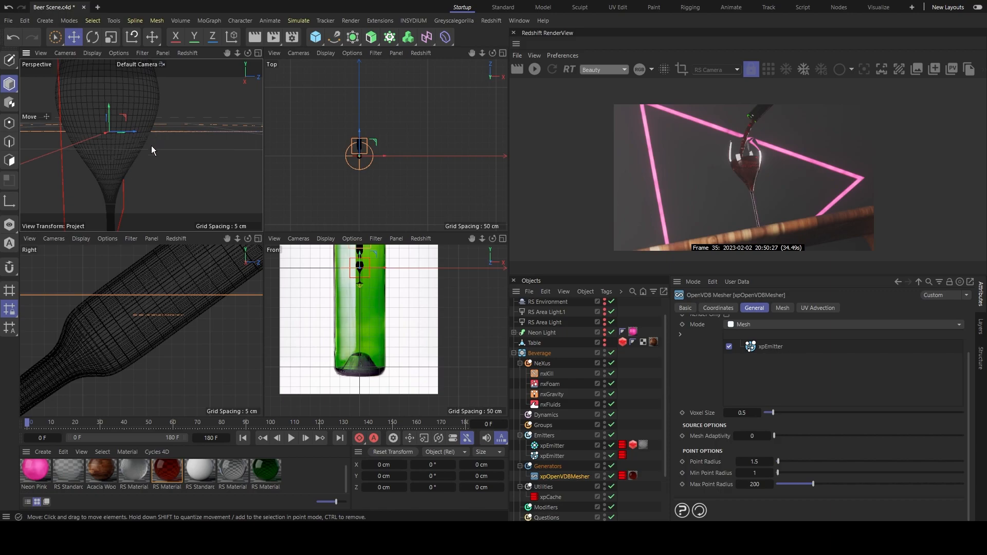
left_click_drag(131, 175, 172, 183, "alt")
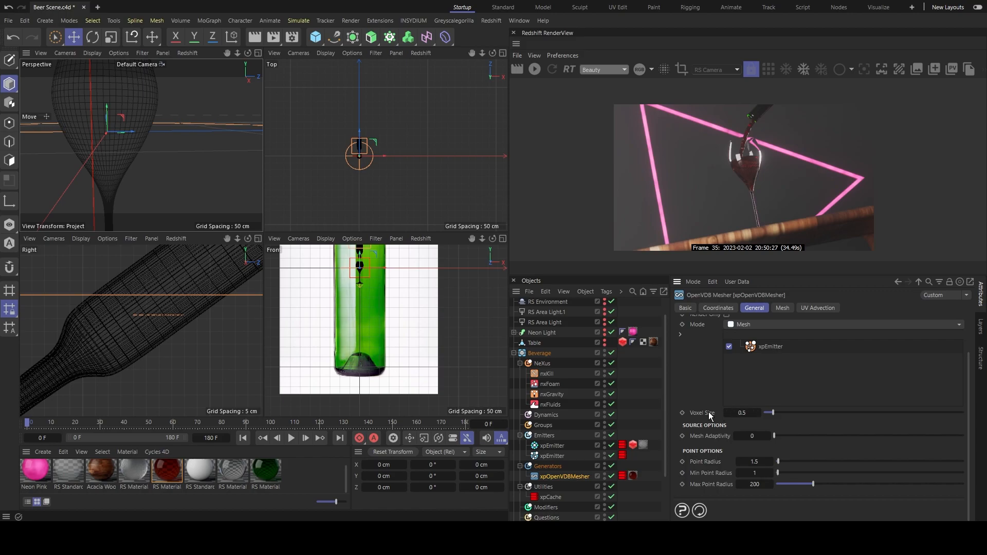
- Rename the first emitter in the Emitters group as xpEmitter.foam
scroll(846, 389, "up", 2)
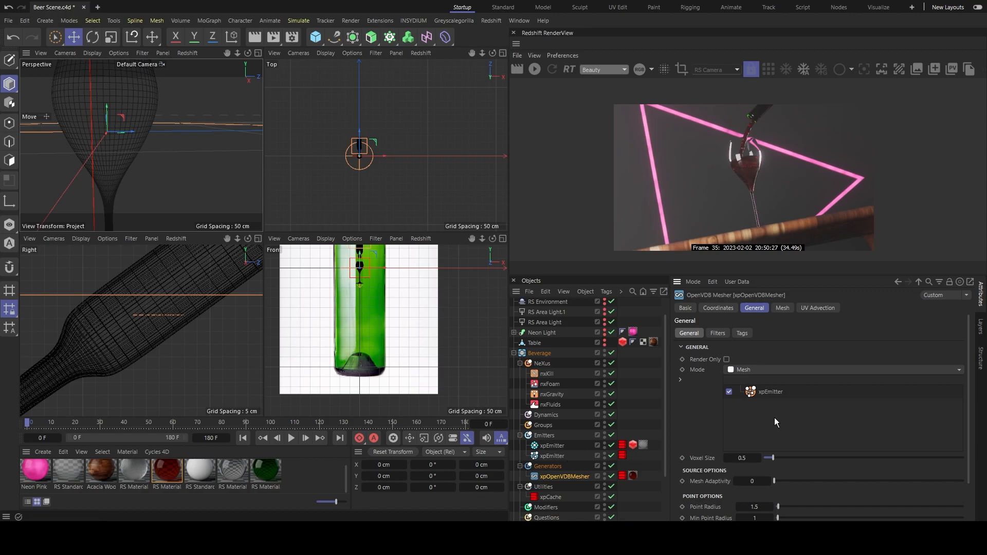
left_click(552, 456)
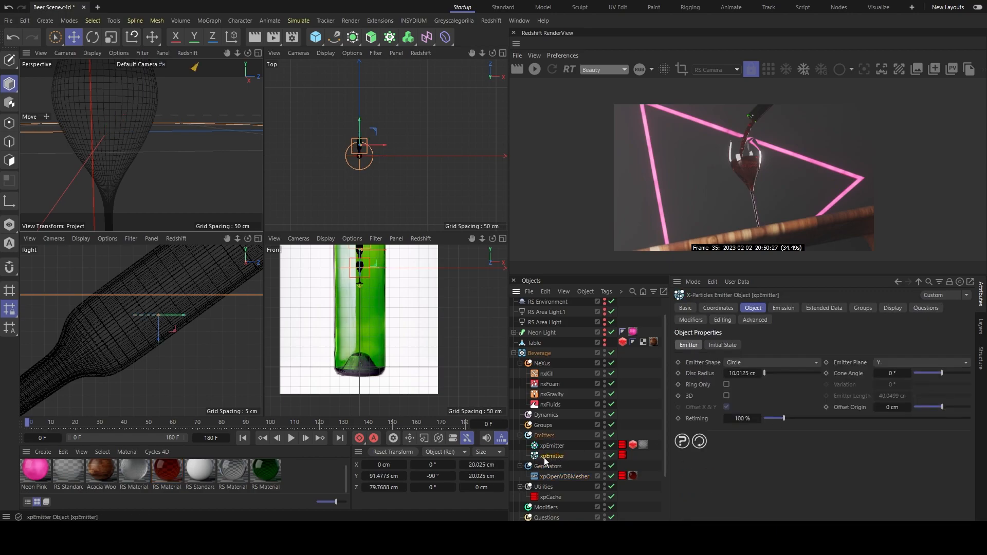
double_click(559, 446)
left_click(574, 446)
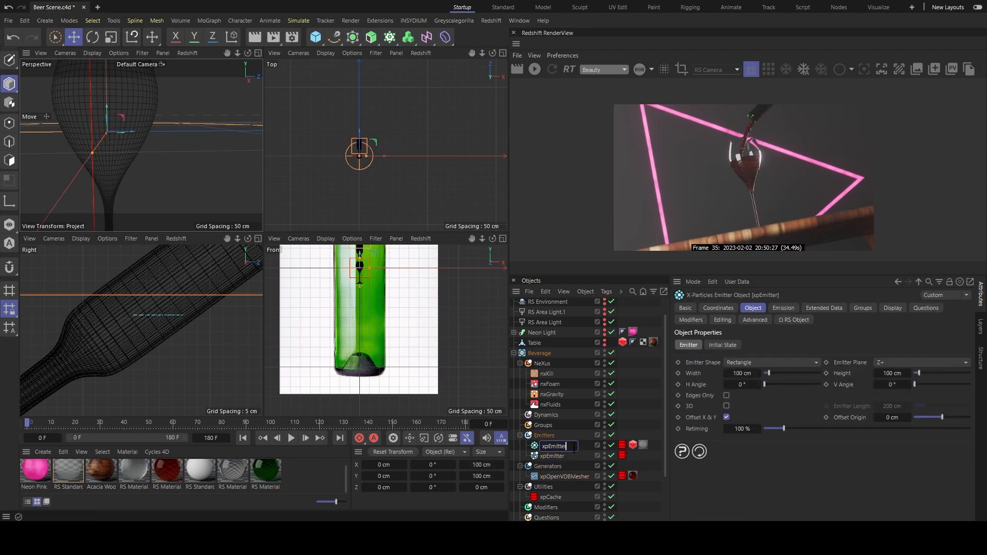
type(".foam")
key("Return")
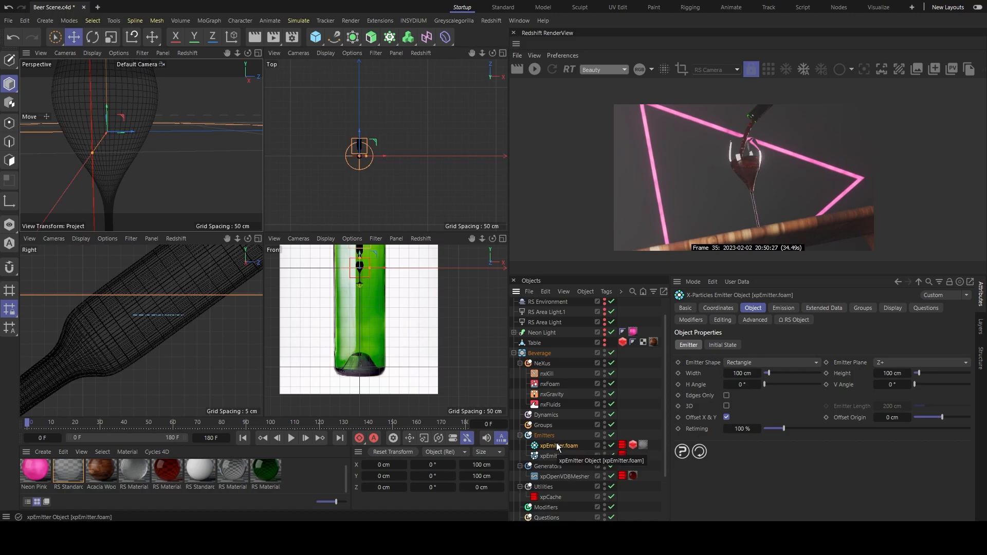
- Rename the second emitter in the Emitters group as xpEmitter.fluid
left_click(552, 455)
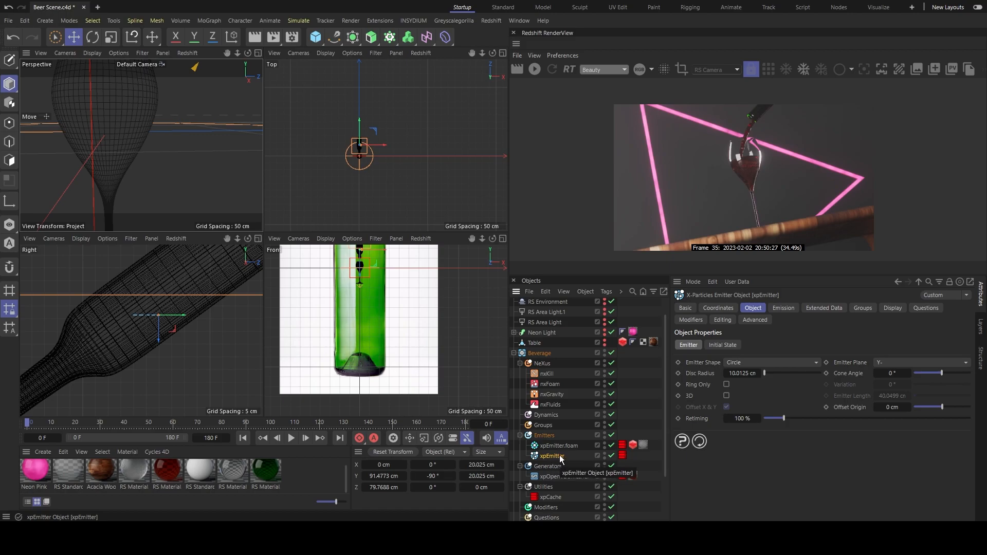
double_click(563, 457)
left_click(569, 456)
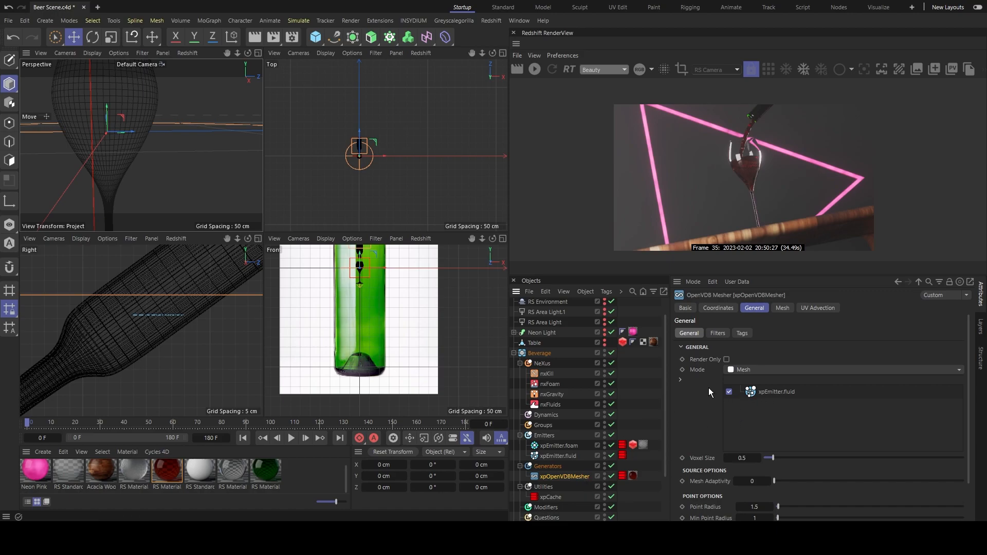
- Review the OpenVDB mesher's filters and the filter types that can be added, and select the Median filter
left_click(717, 333)
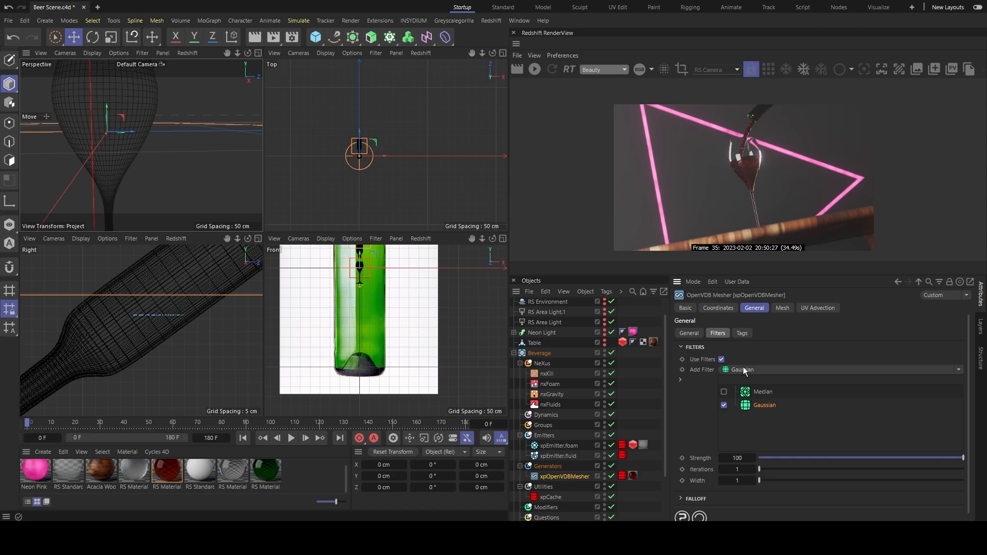
left_click(960, 370)
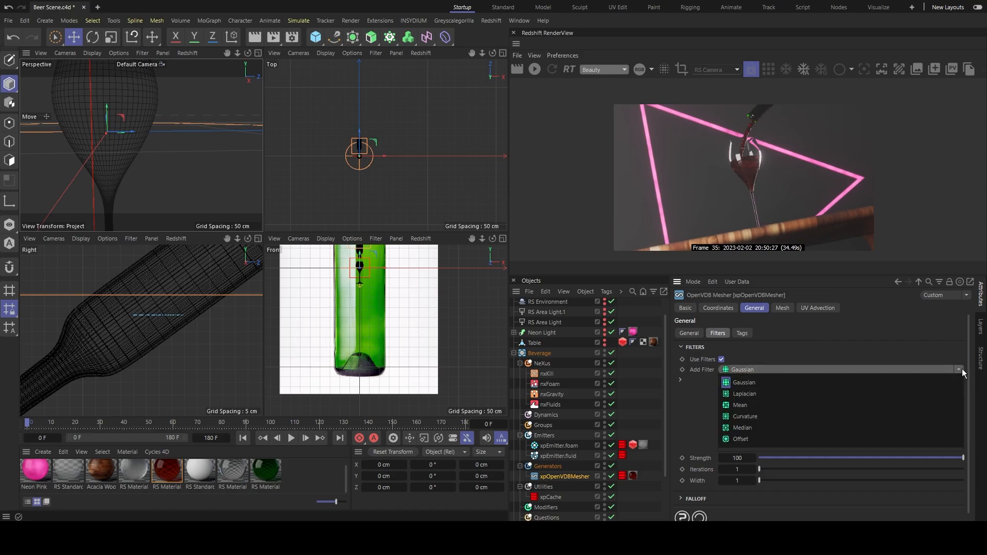
left_click(742, 427)
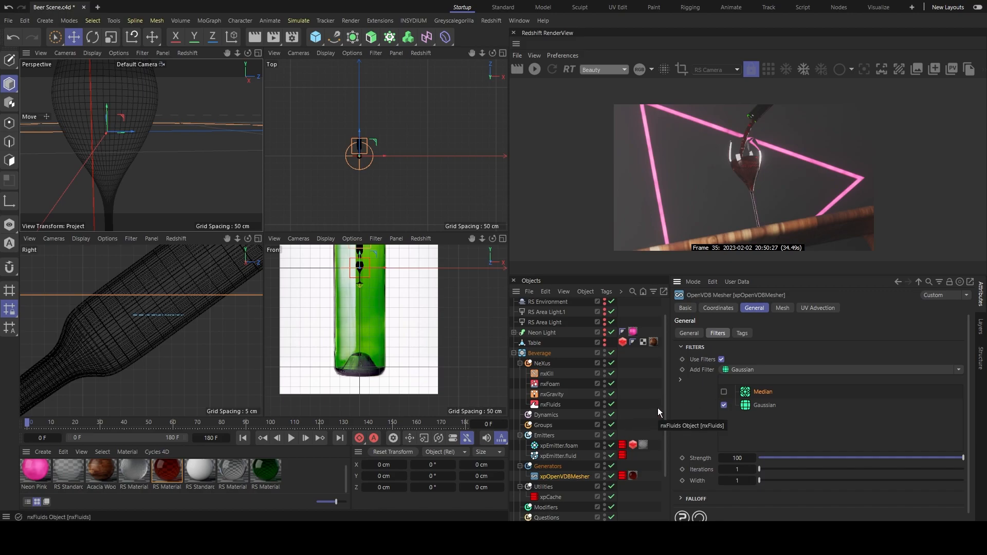
- Open the mesher's RS Material.2 in the shader graph, widen the window to check the base properties, and close it
left_click(634, 476)
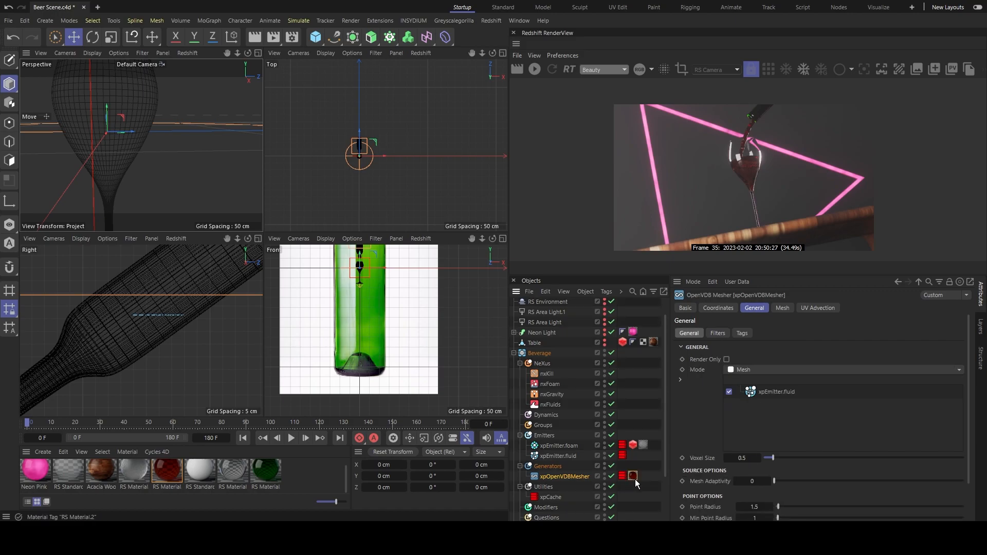
double_click(174, 466)
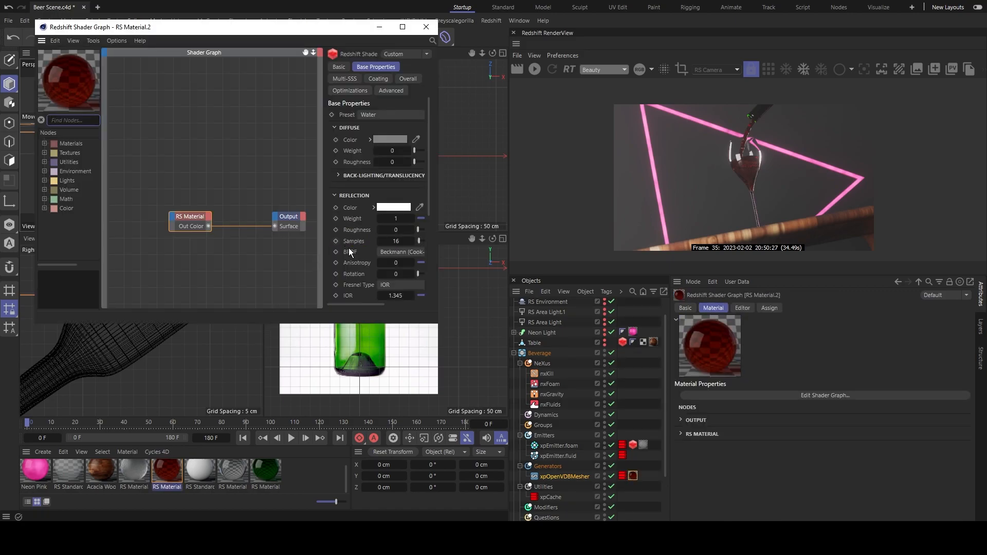
left_click_drag(439, 196, 573, 196)
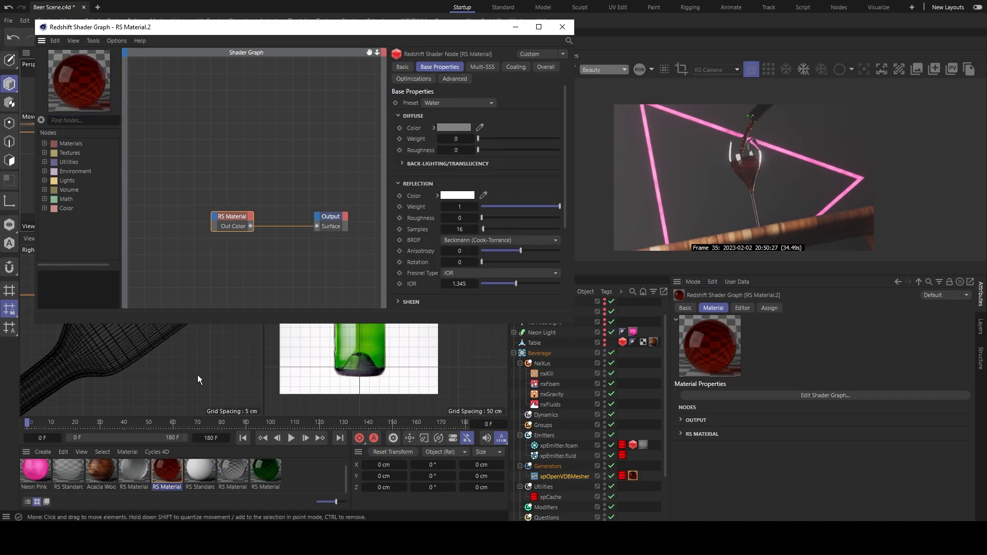
left_click(562, 27)
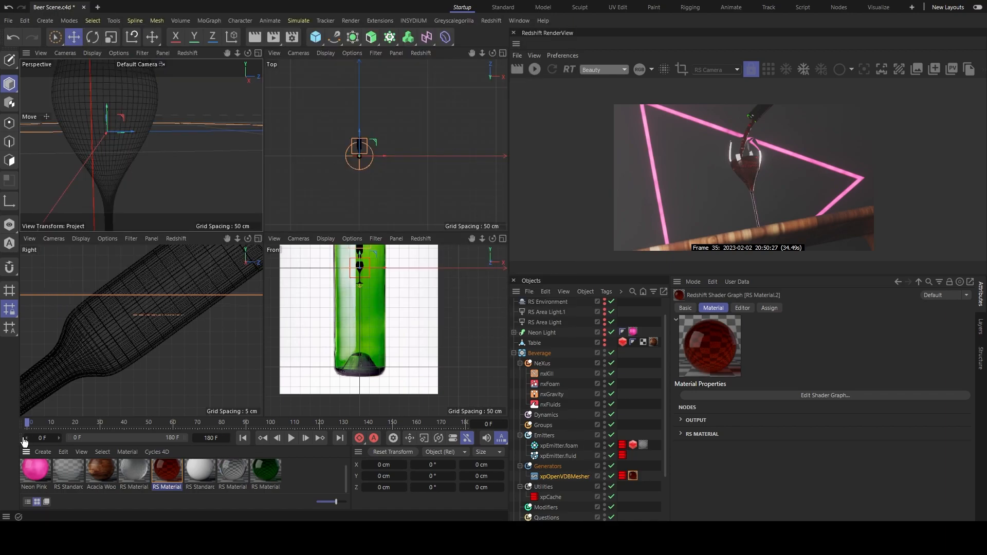
left_click(43, 452)
mouse_move(116, 401)
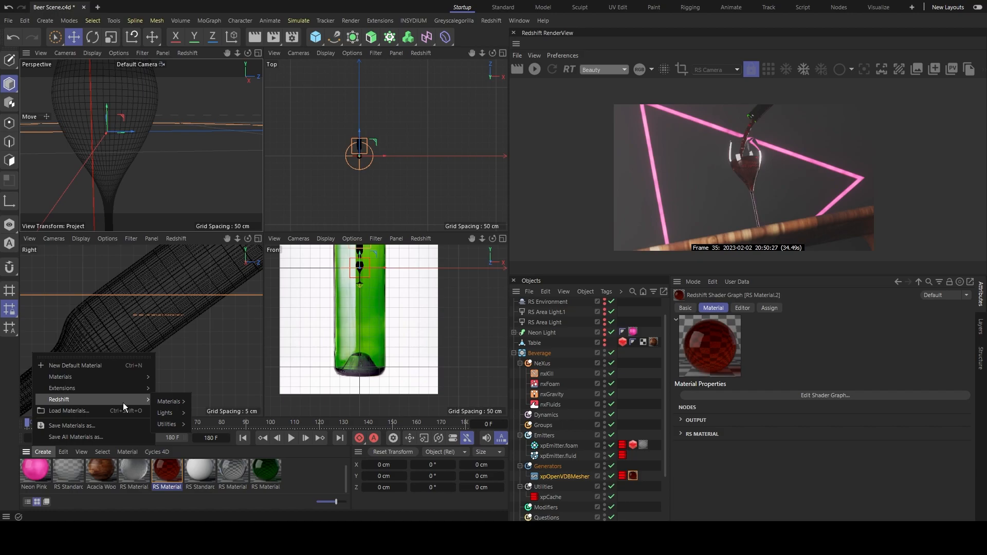
mouse_move(173, 402)
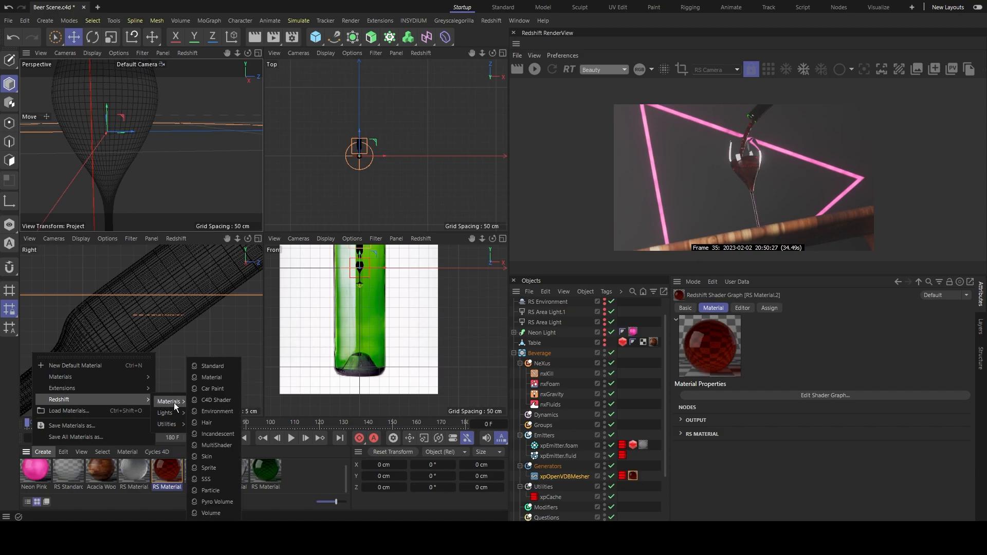
left_click(221, 365)
- Open RS Material.2 in the shader graph and review the presets available in its base properties
double_click(165, 464)
left_click(452, 86)
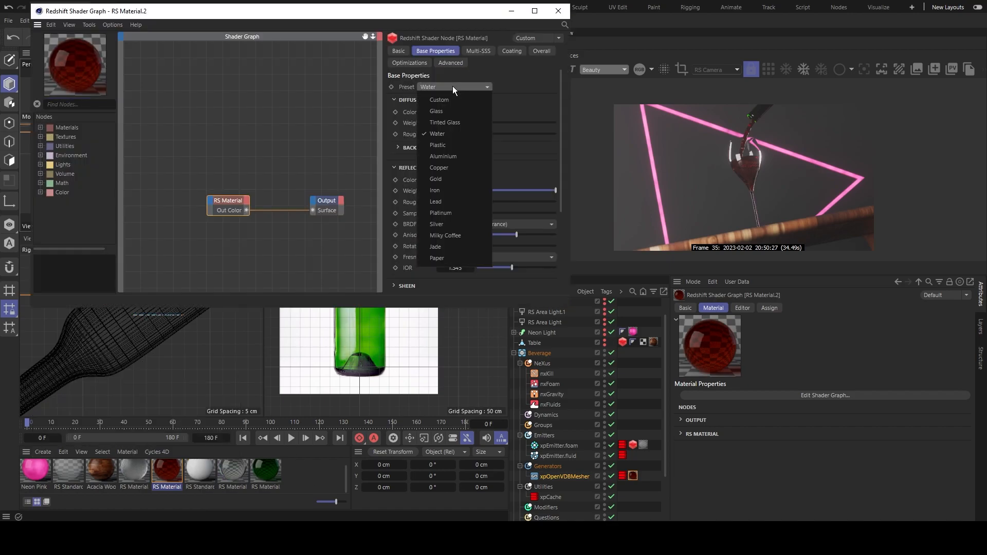
left_click(453, 86)
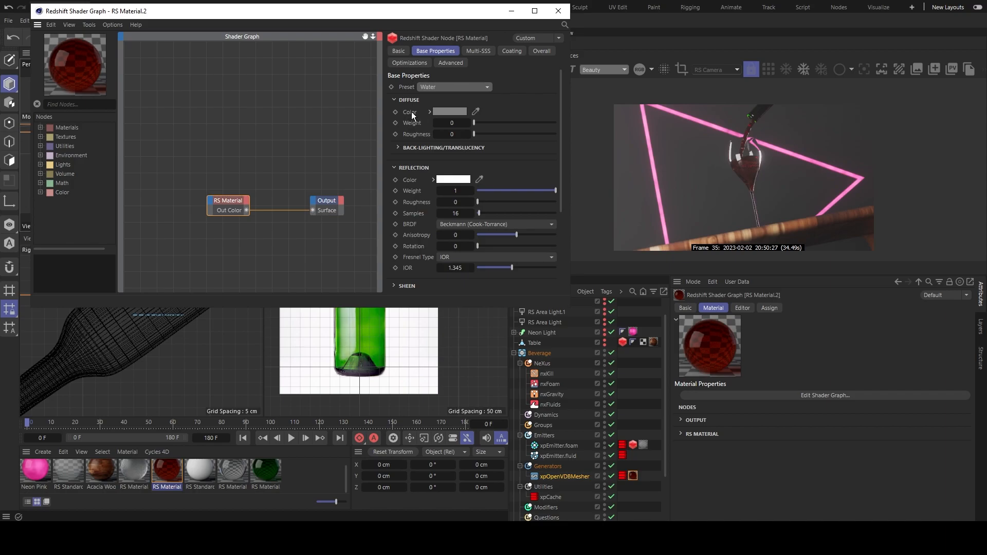
left_click(467, 88)
left_click(468, 88)
- Inspect the refraction/transmission color of RS Material.2 in the color chooser, keeping it as is
scroll(407, 154, "down", 3)
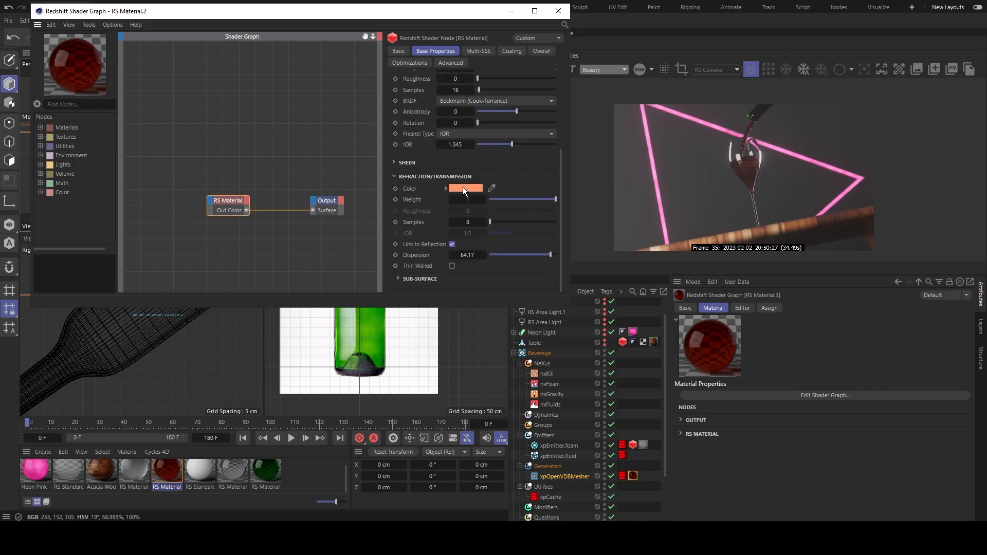
left_click(462, 186)
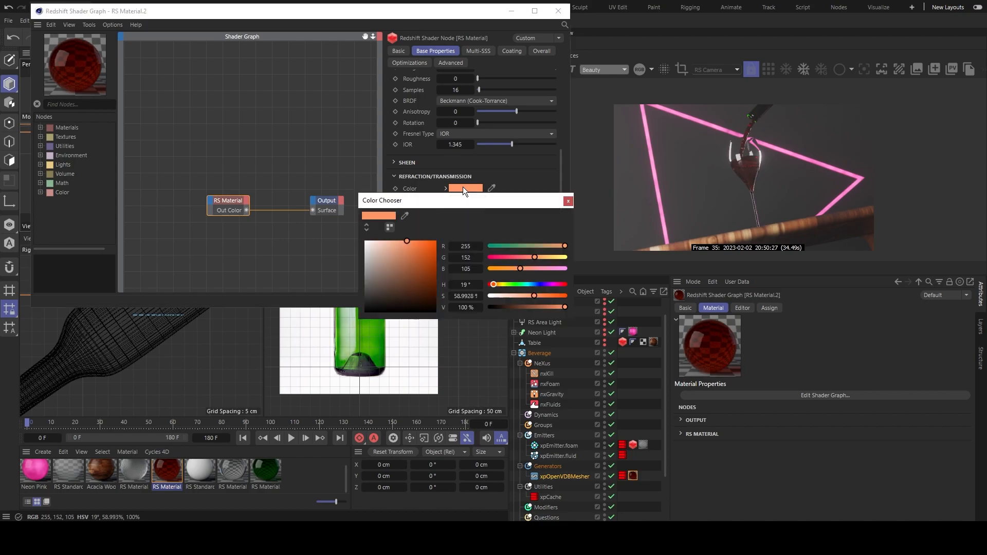
left_click_drag(476, 195, 395, 159)
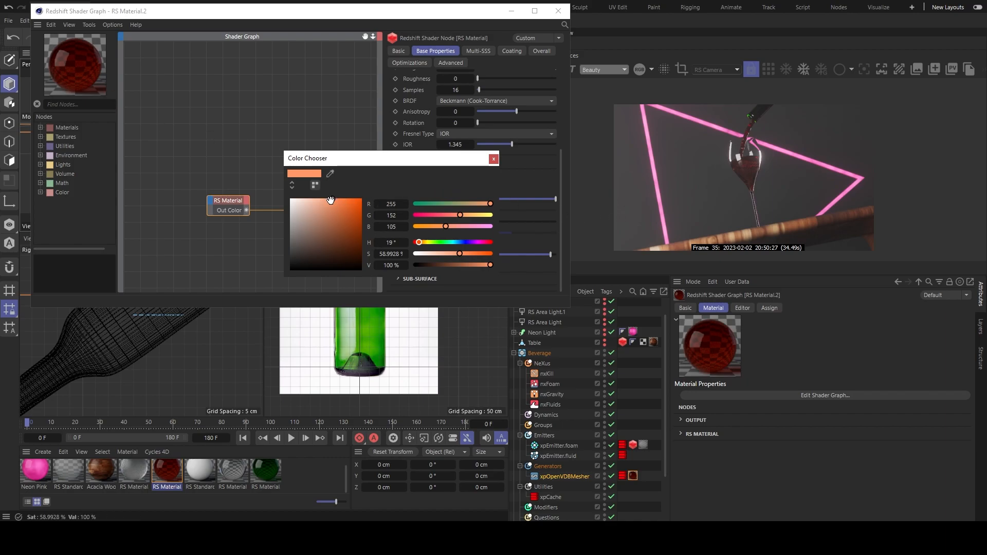
left_click(492, 159)
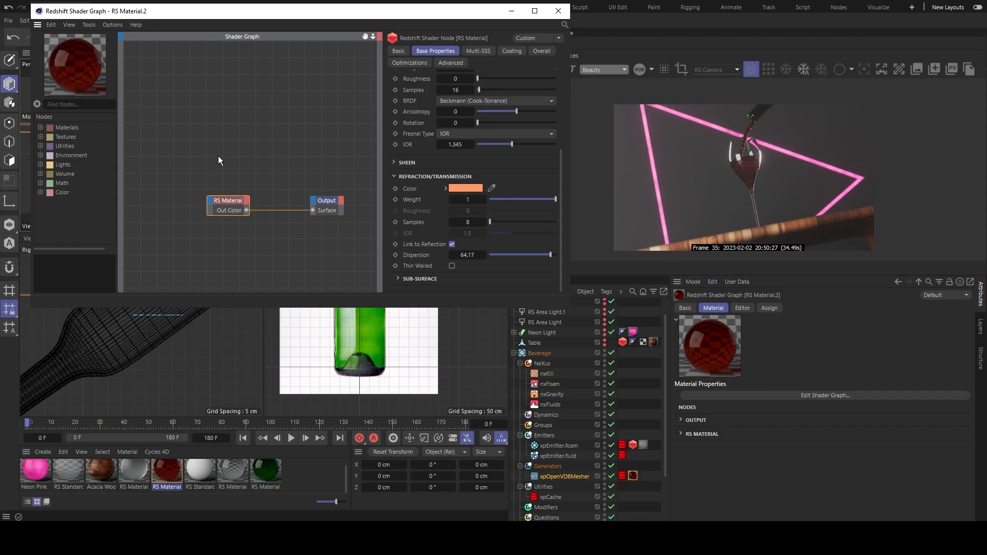
- Recheck RS Material.2's refraction color, return to its preset and diffuse settings, and close the shader graph
left_click(466, 188)
left_click(491, 132)
left_click(464, 188)
left_click_drag(468, 198, 281, 89)
scroll(467, 179, "up", 4)
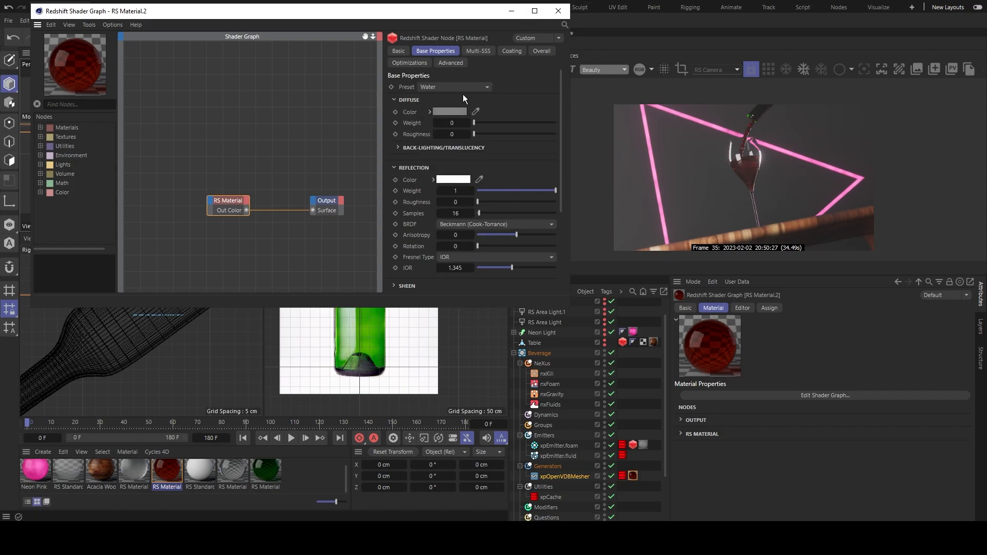
left_click(558, 10)
- Compare the xpEmitter.foam and xpOpenVDBMesher settings, and examine the liquid and foam in the glass in the render view
left_click(571, 446)
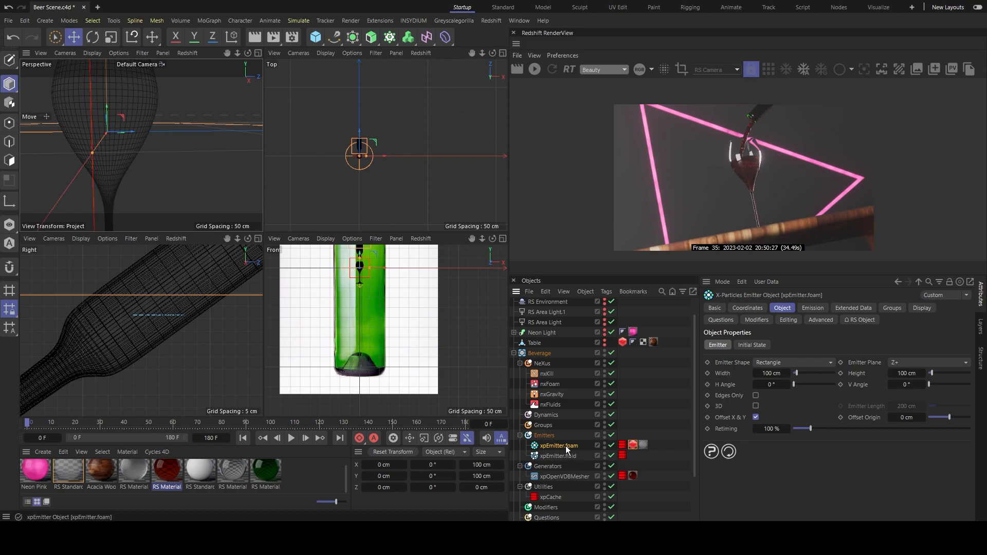
left_click(573, 476)
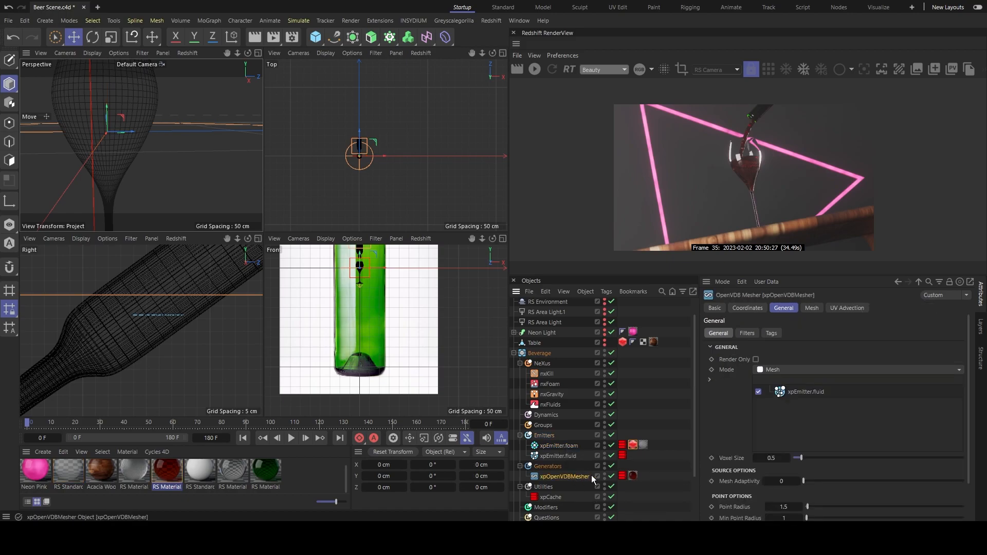
left_click(579, 446)
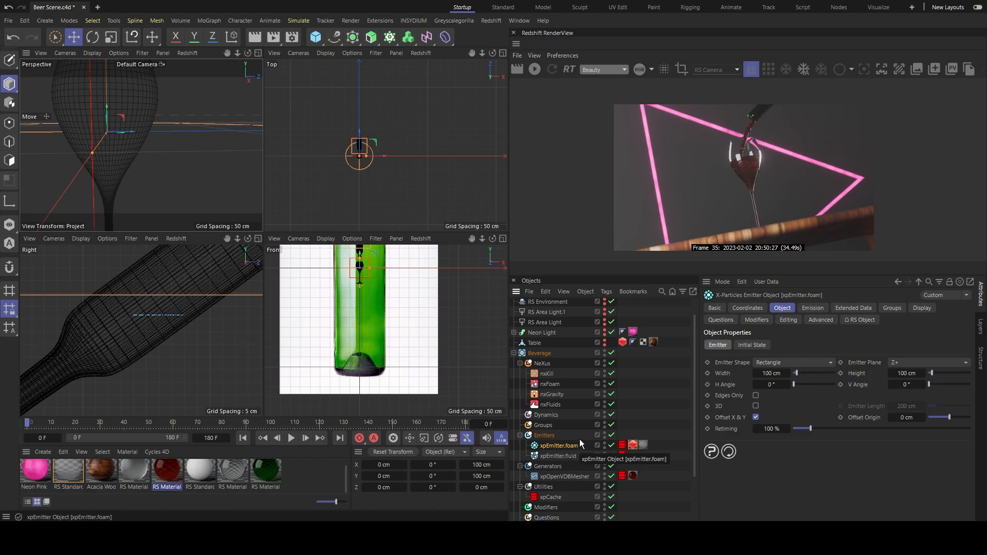
scroll(749, 160, "up", 5)
scroll(768, 171, "up", 2)
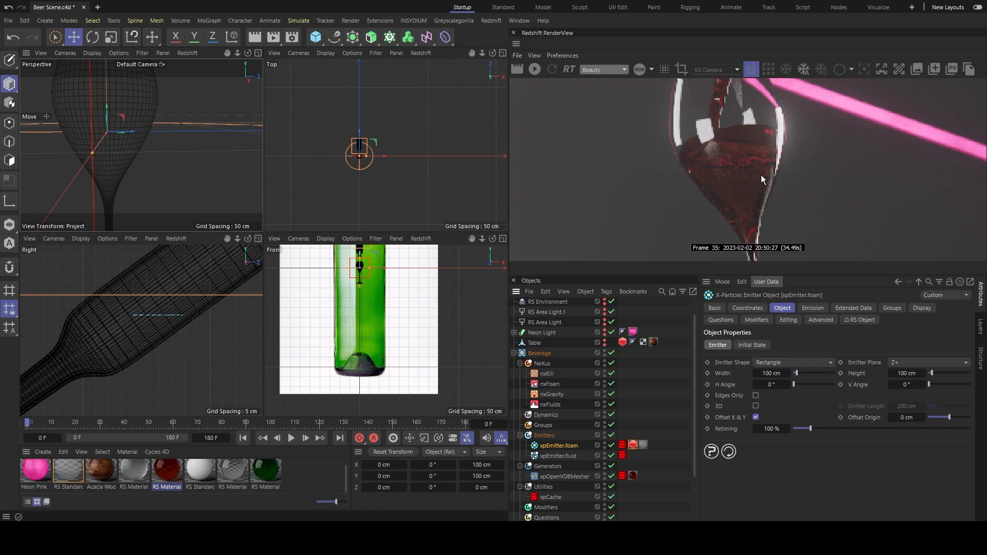
scroll(761, 175, "down", 8)
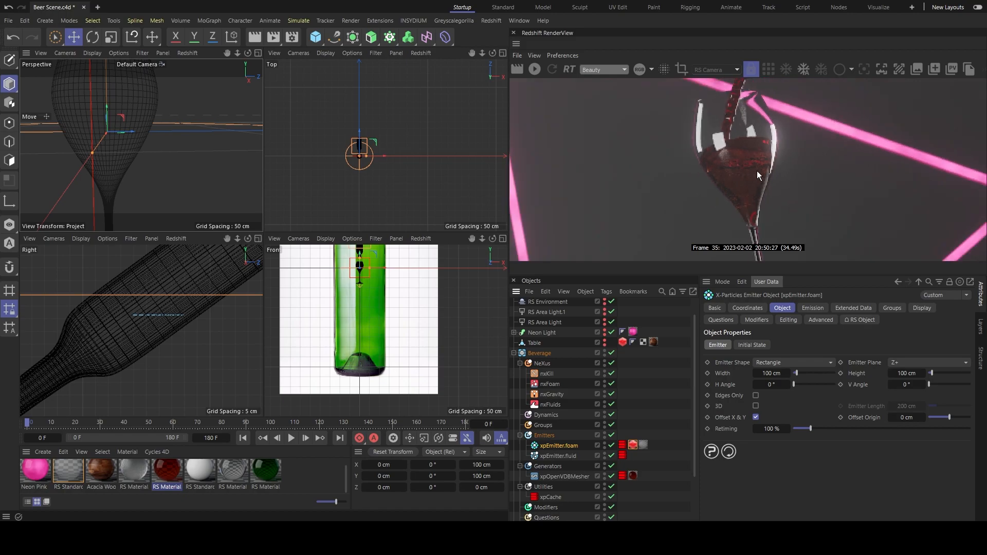
scroll(844, 245, "up", 2)
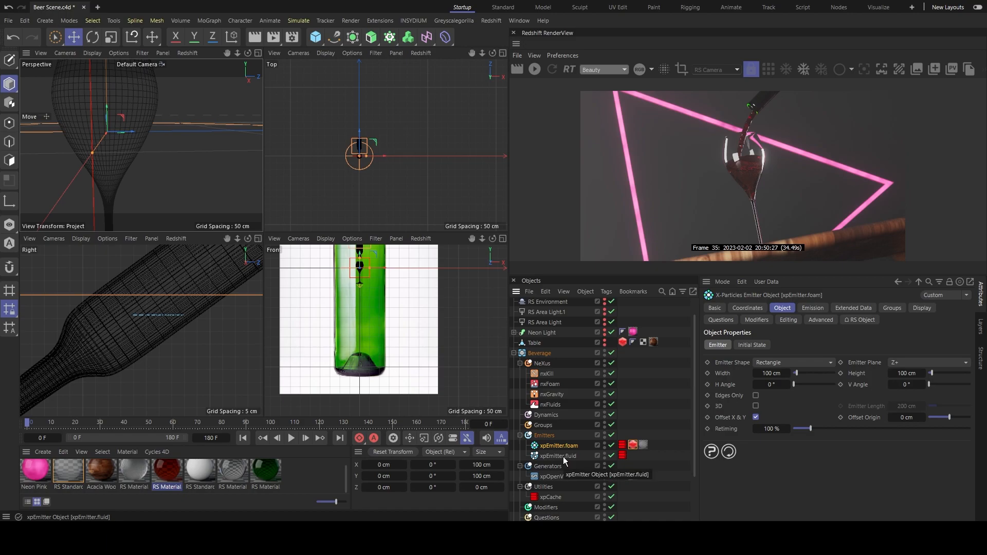
scroll(748, 161, "down", 3)
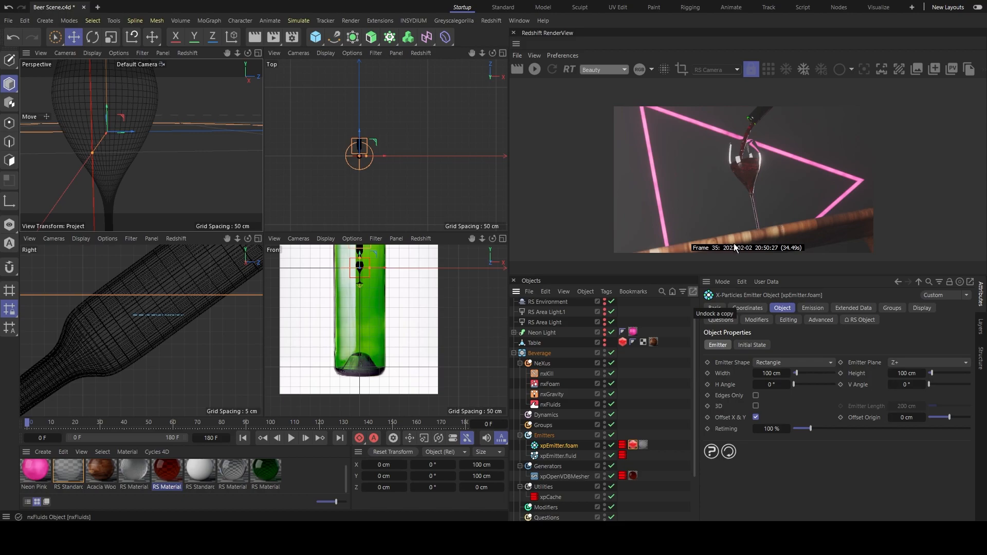
- Check the Redshift tag on xpEmitter.foam and locate RS Object among the render tags that can be added to it
left_click(633, 446)
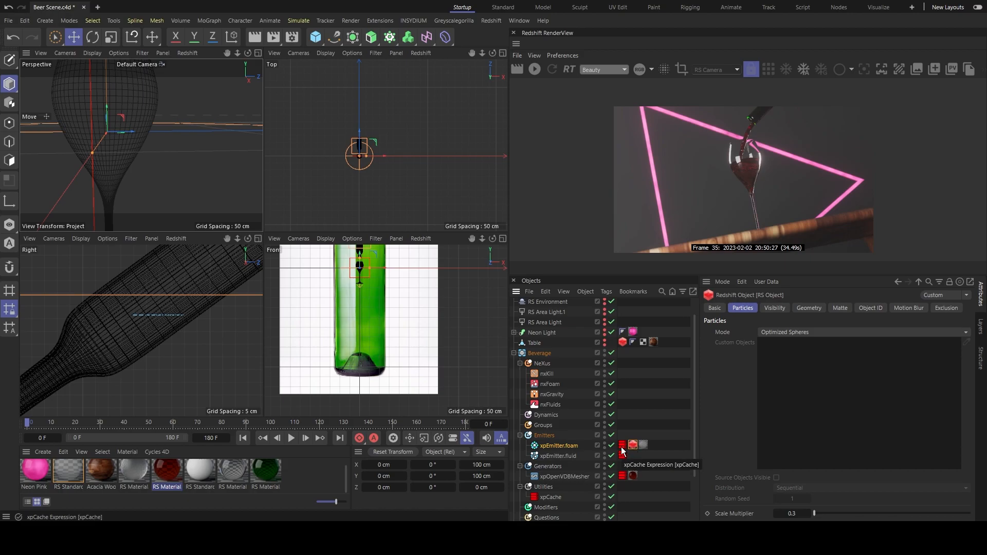
right_click(559, 446)
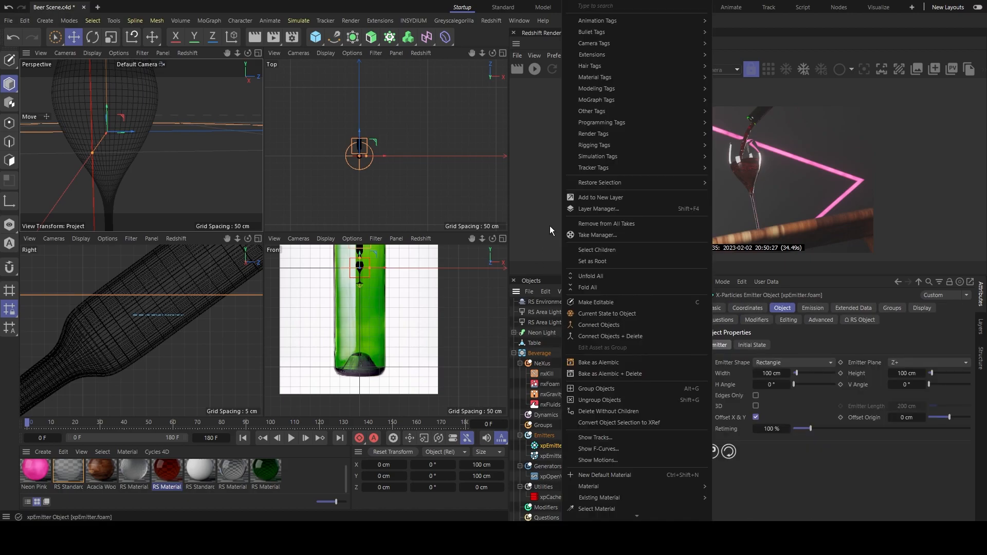
mouse_move(650, 134)
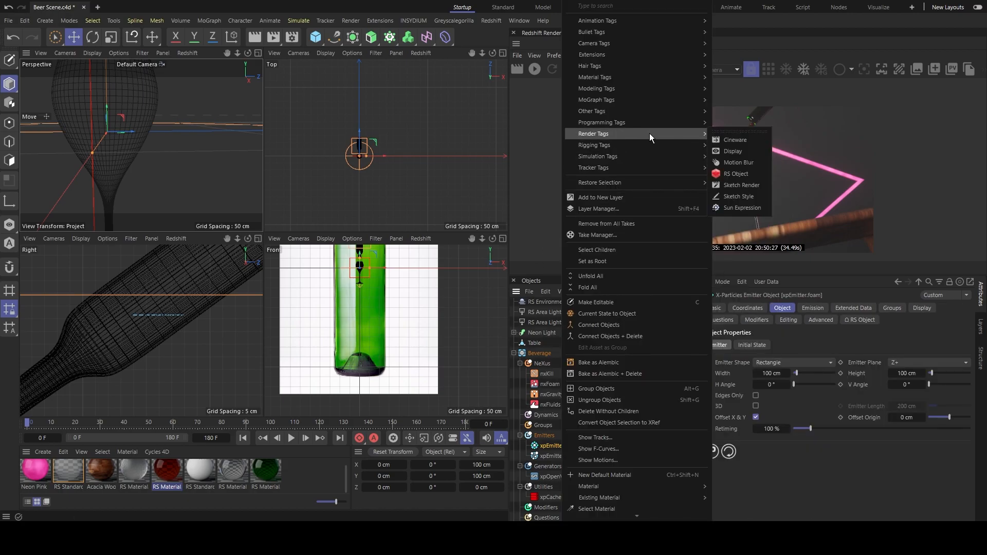
left_click(748, 174)
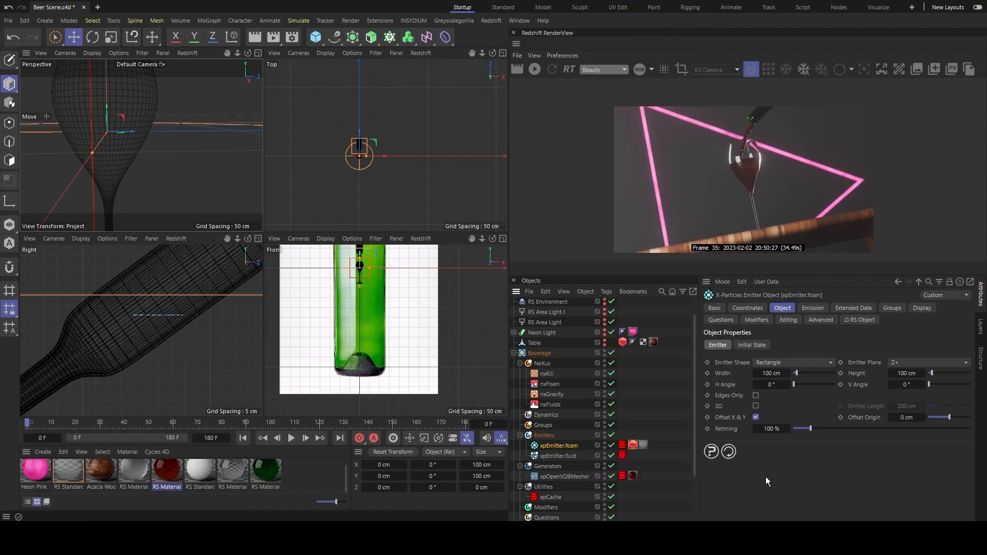
- Review the particle modes and Scale Multiplier of xpEmitter.foam's RS Object tag, and examine the foam particles in the render
left_click(633, 446)
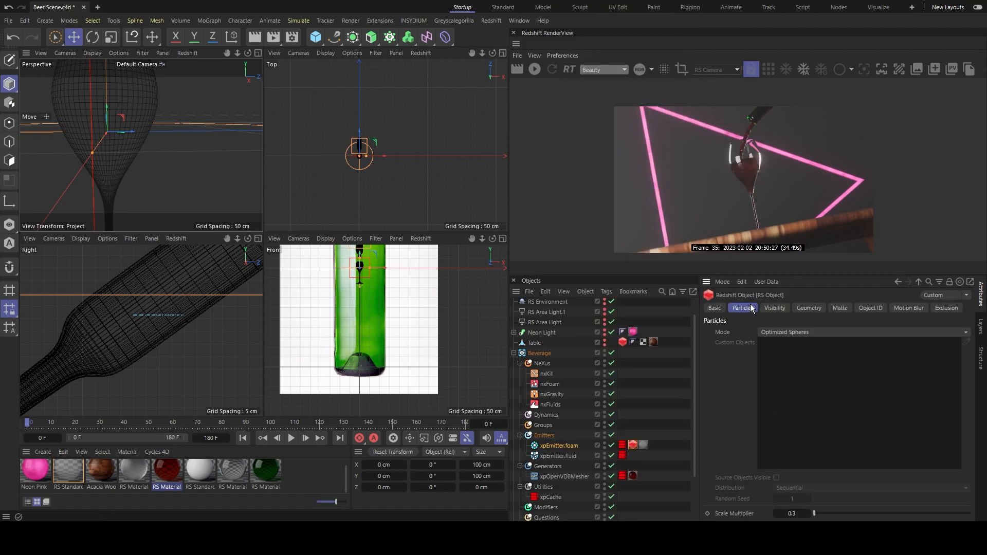
left_click(813, 331)
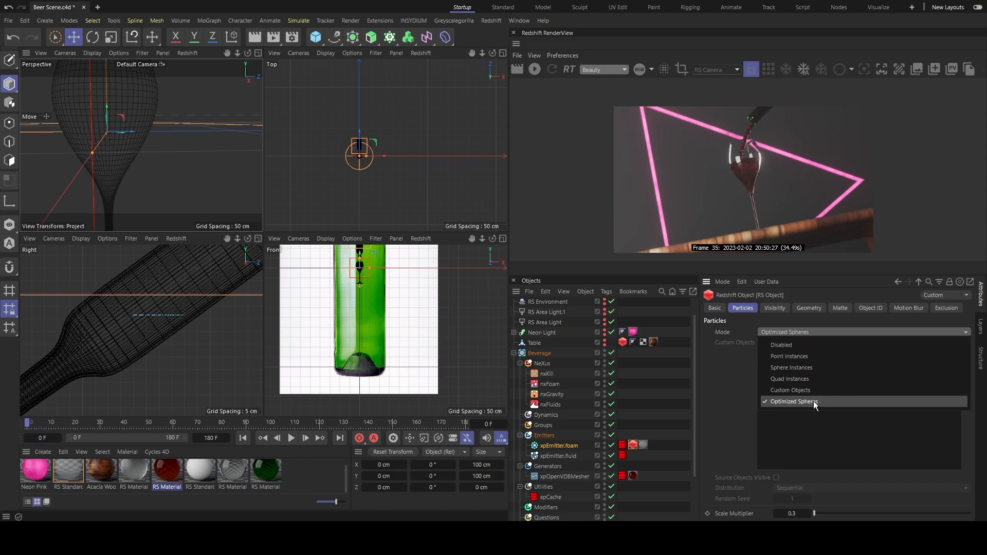
left_click(733, 403)
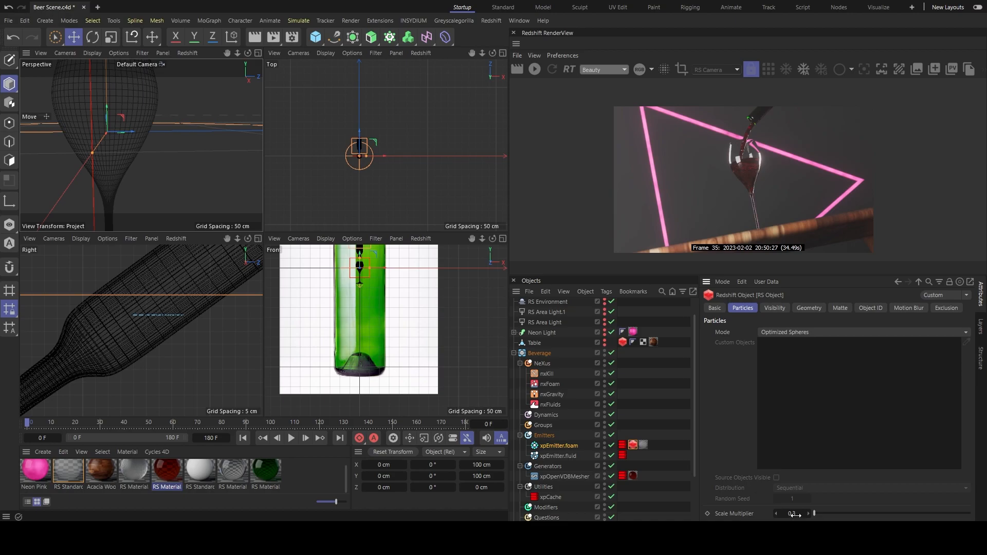
scroll(721, 200, "up", 3)
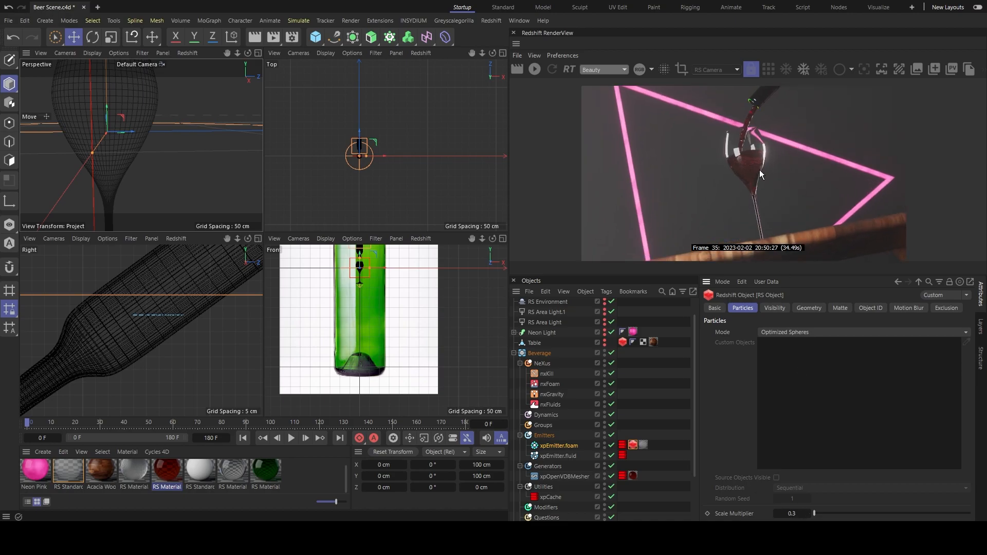
scroll(753, 171, "down", 1)
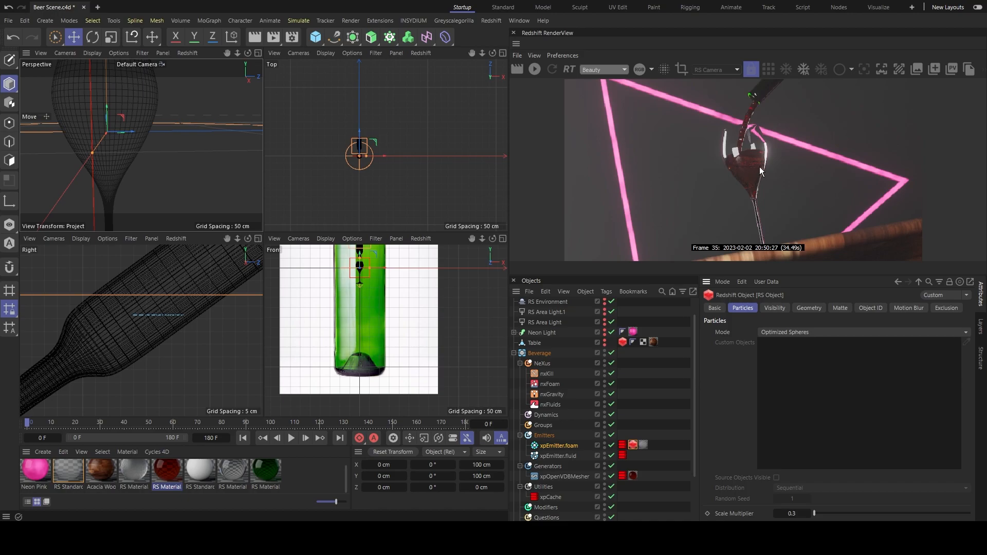
scroll(761, 171, "down", 3)
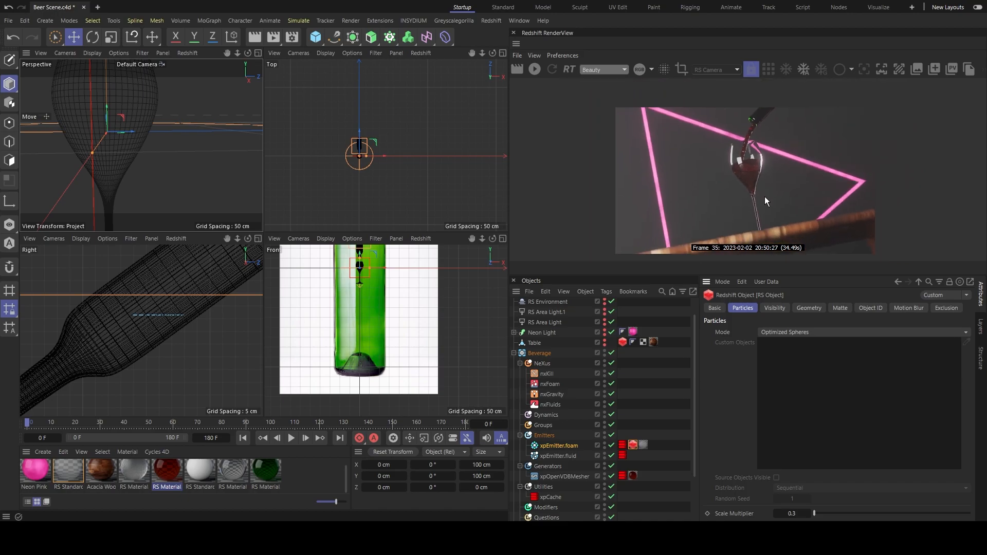
left_click(820, 334)
left_click(819, 332)
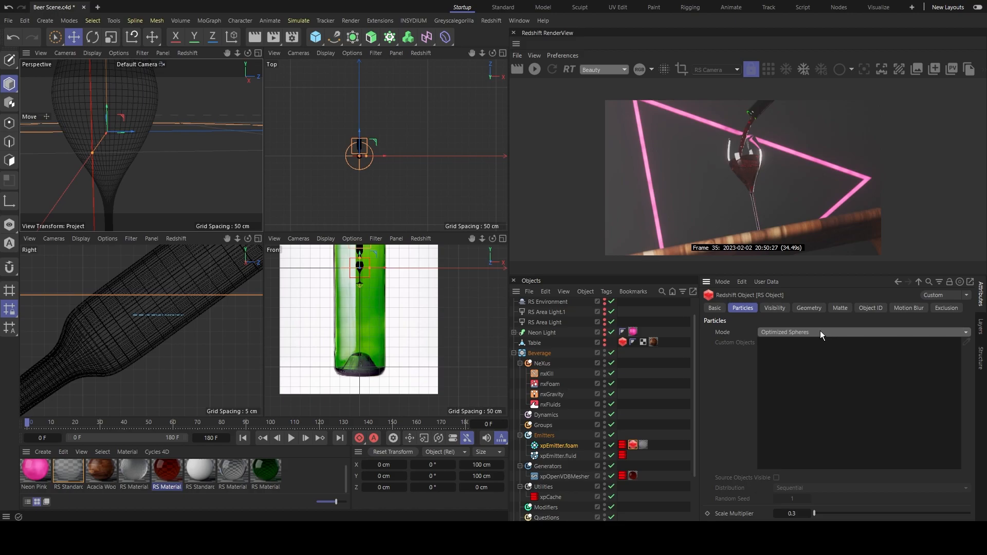
- Inspect the material tag on xpEmitter.foam, then open its RS Standard.1 material in the shader graph and close it
left_click(643, 445)
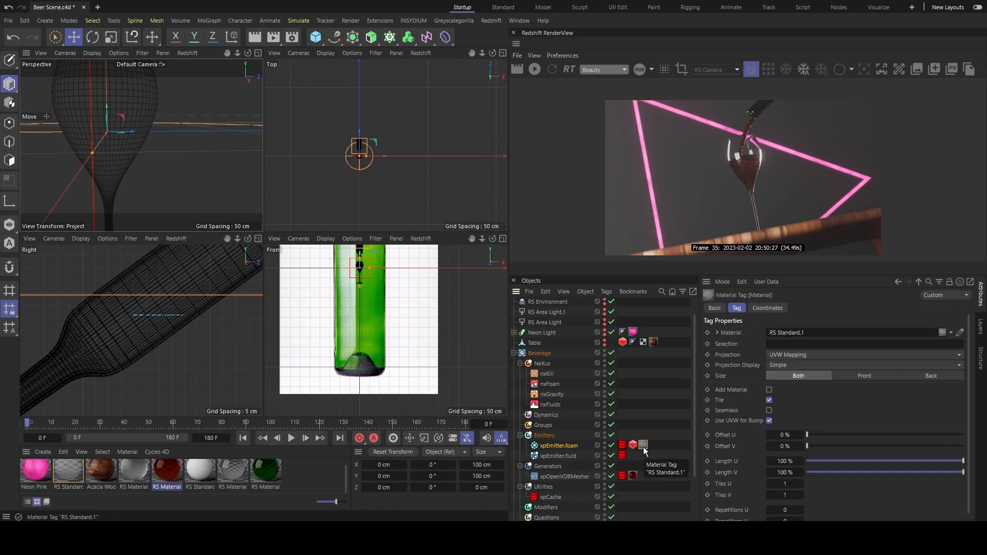
double_click(68, 472)
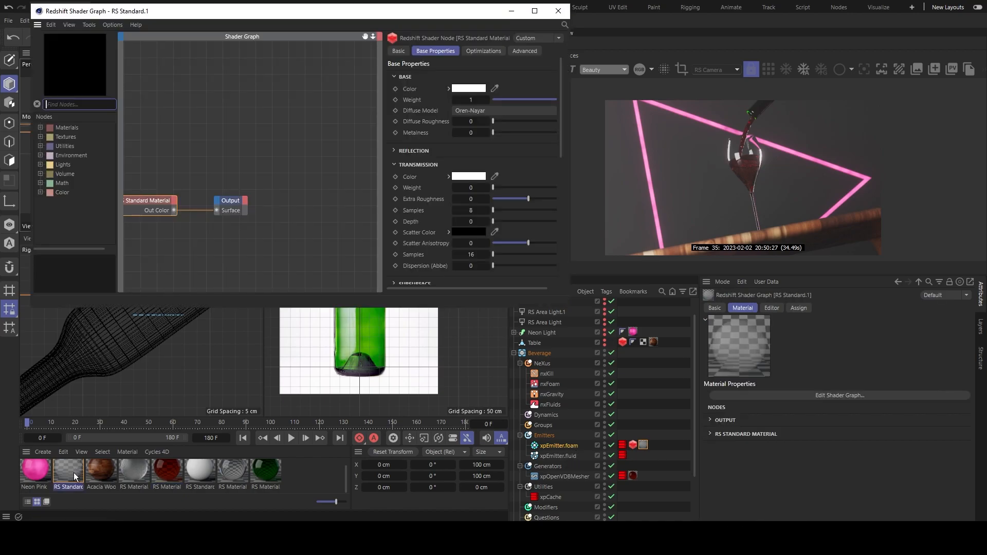
left_click(558, 10)
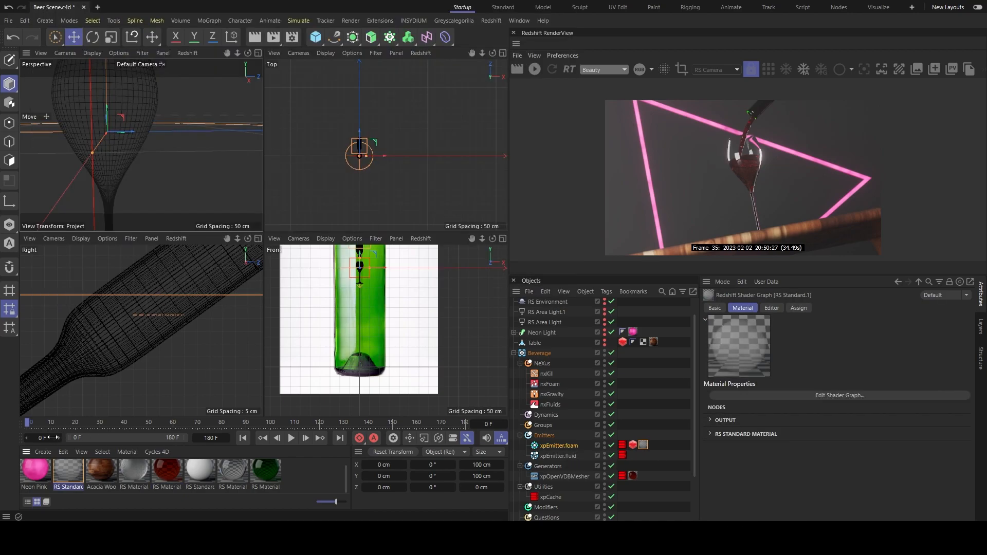
- Look through the Redshift material types that can be created, without adding one
left_click(43, 452)
mouse_move(106, 400)
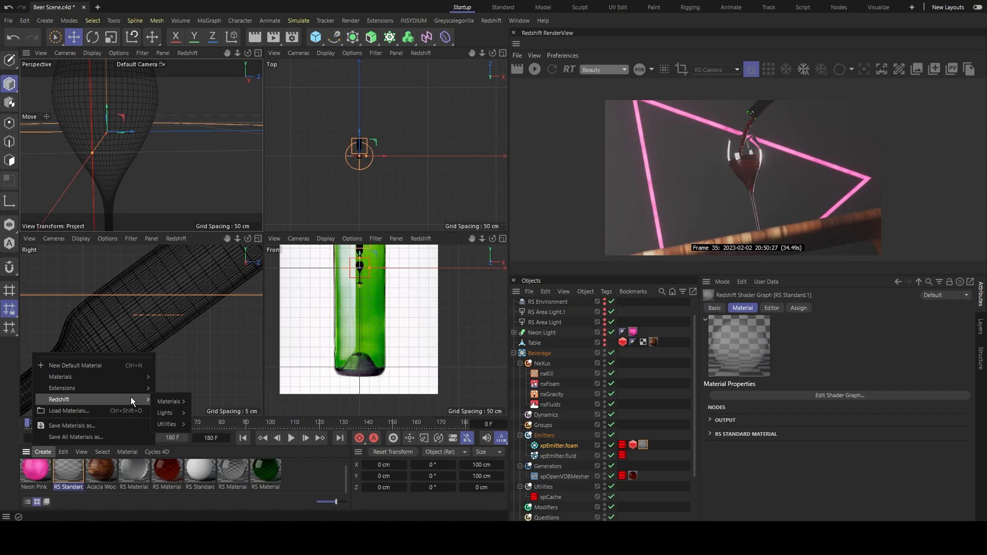
left_click(215, 468)
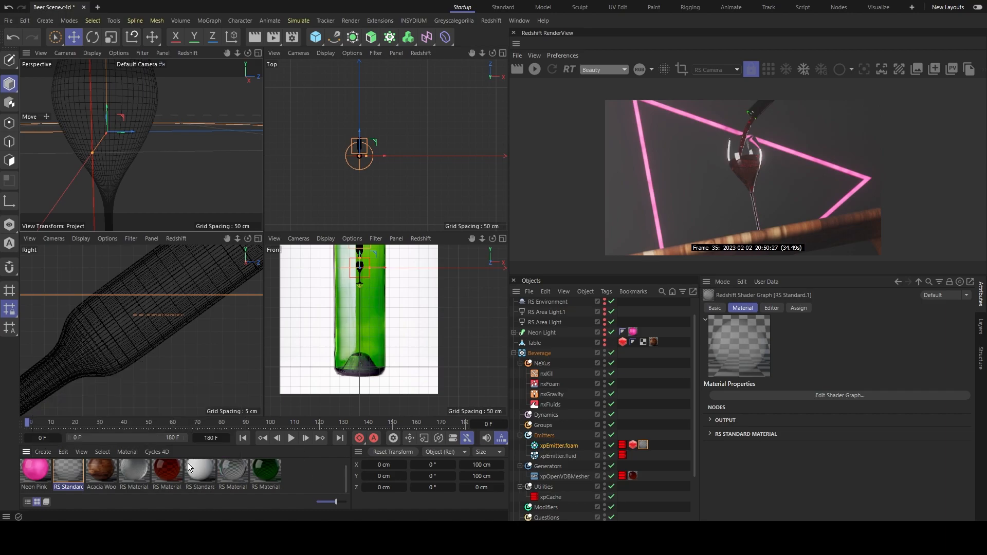
- Open RS Standard.1 in the shader graph, look over its base properties, and inspect its base color in the color chooser
double_click(81, 471)
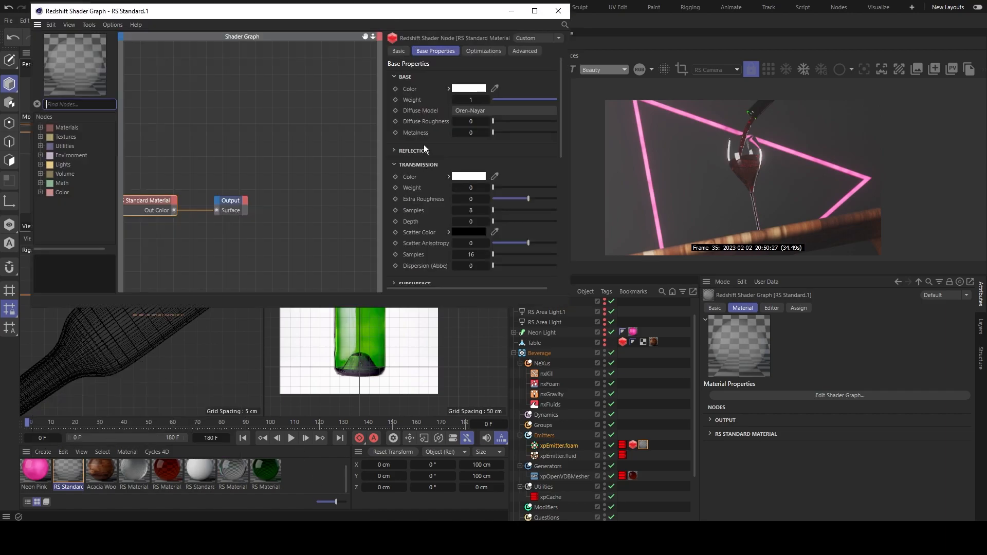
scroll(424, 149, "down", 5)
scroll(406, 174, "up", 5)
left_click(476, 88)
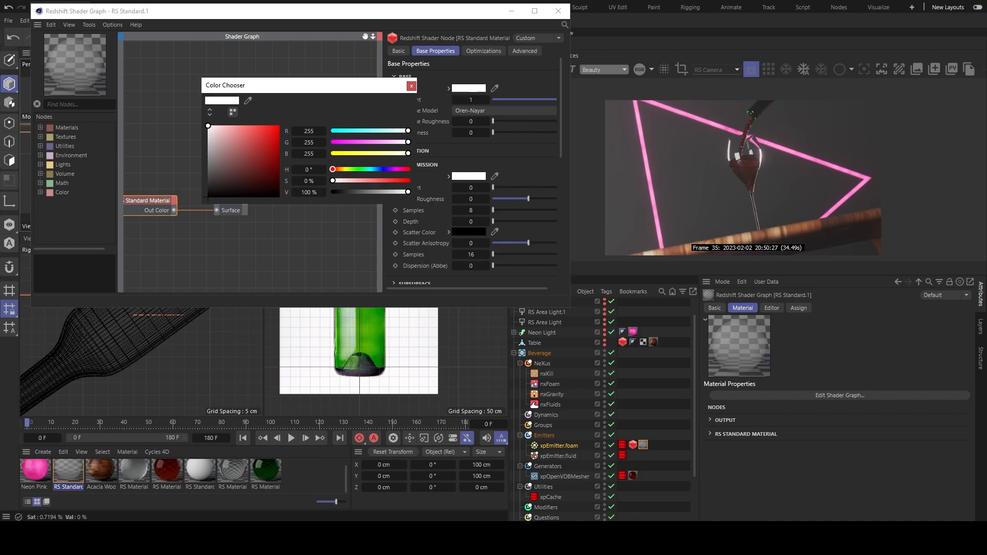
left_click(412, 86)
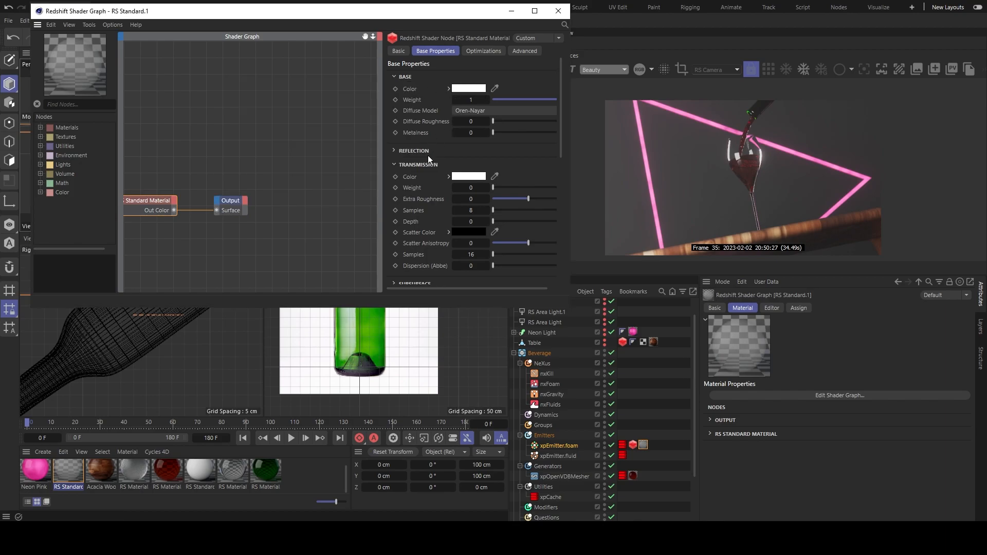
- Inspect the Opacity color in RS Standard.1's Geometry settings with the color chooser
scroll(430, 150, "down", 10)
left_click(465, 242)
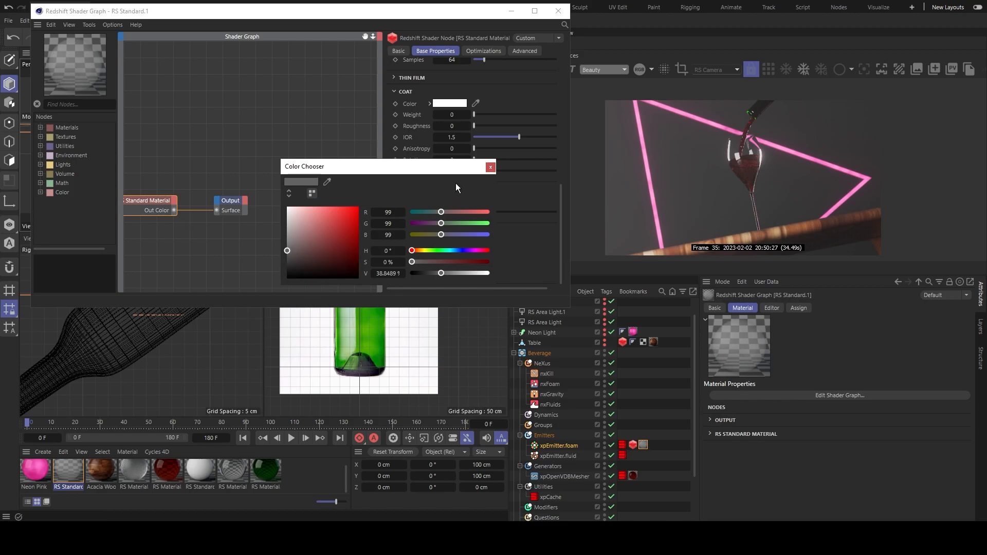
left_click(492, 167)
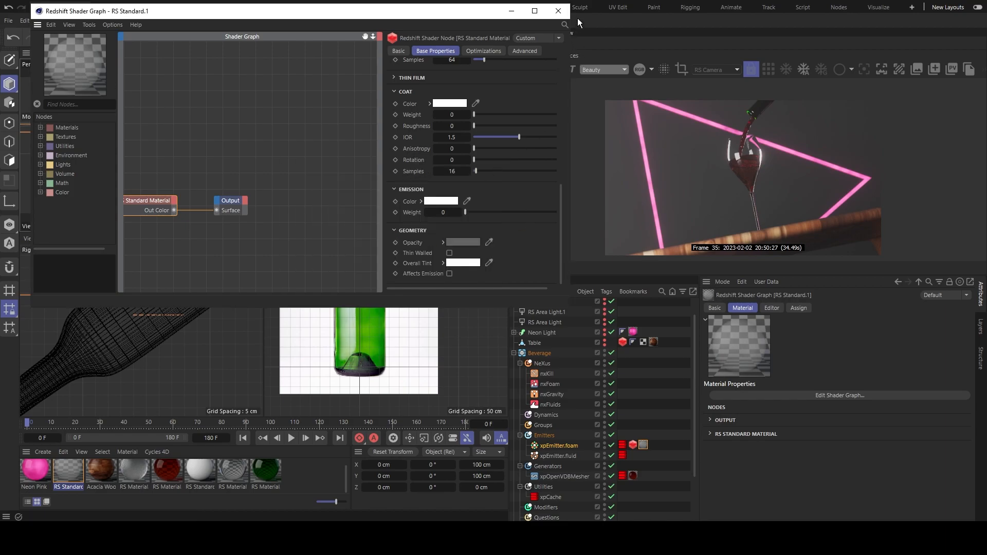
- Close the RS Standard.1 shader graph and examine the foam and beverage in the glass in the rendered frame
left_click(558, 10)
scroll(758, 175, "up", 3)
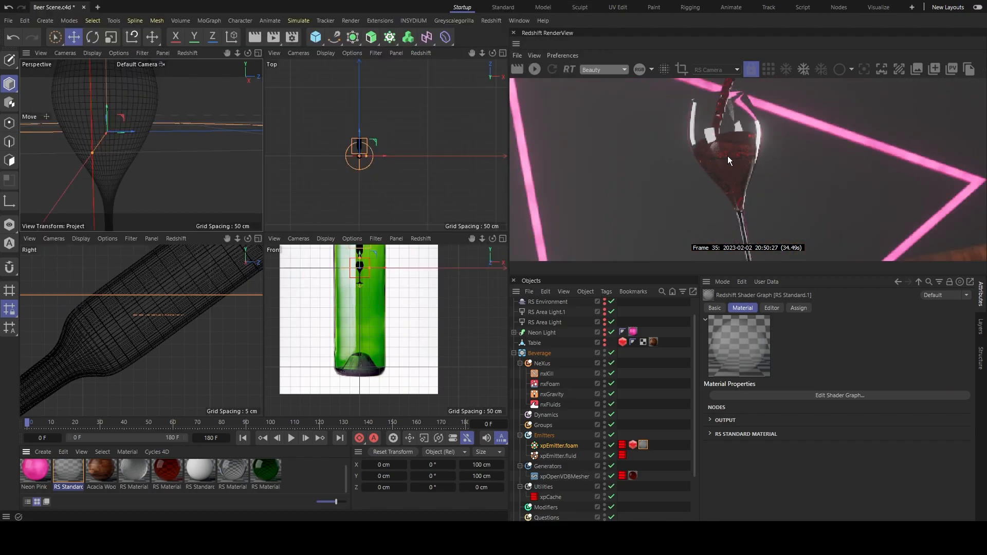
scroll(740, 165, "up", 2)
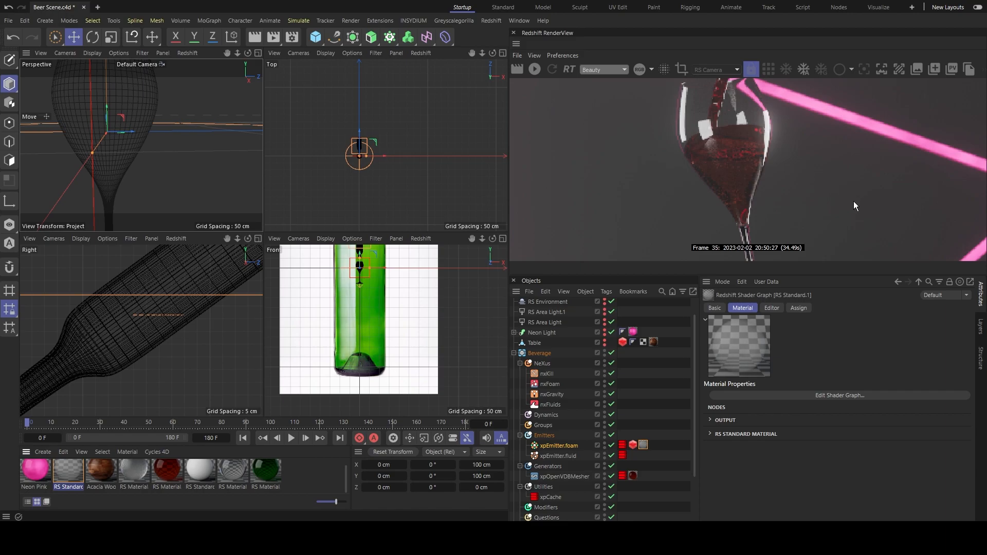
scroll(874, 222, "down", 5)
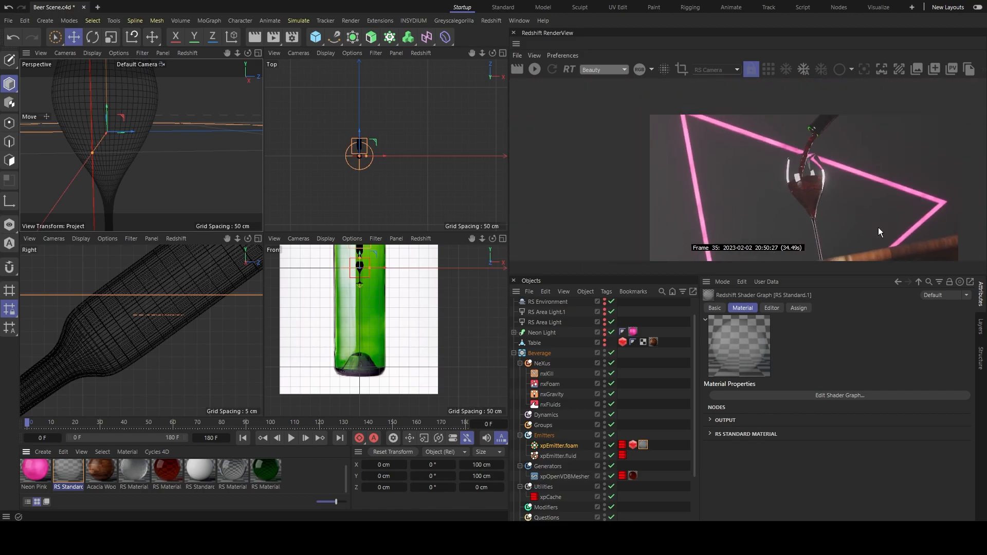
scroll(868, 227, "down", 1)
middle_click_drag(863, 210, 804, 177)
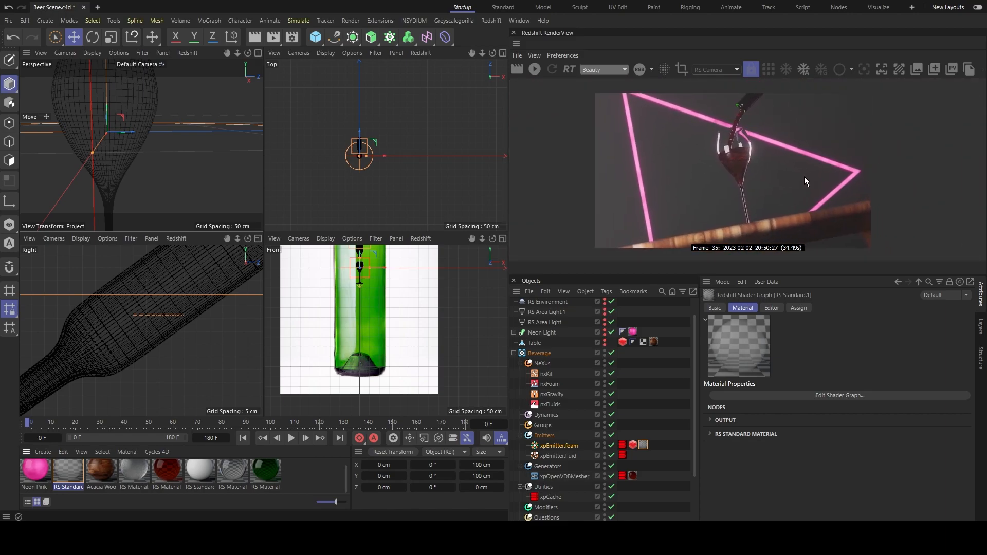
scroll(745, 163, "up", 1)
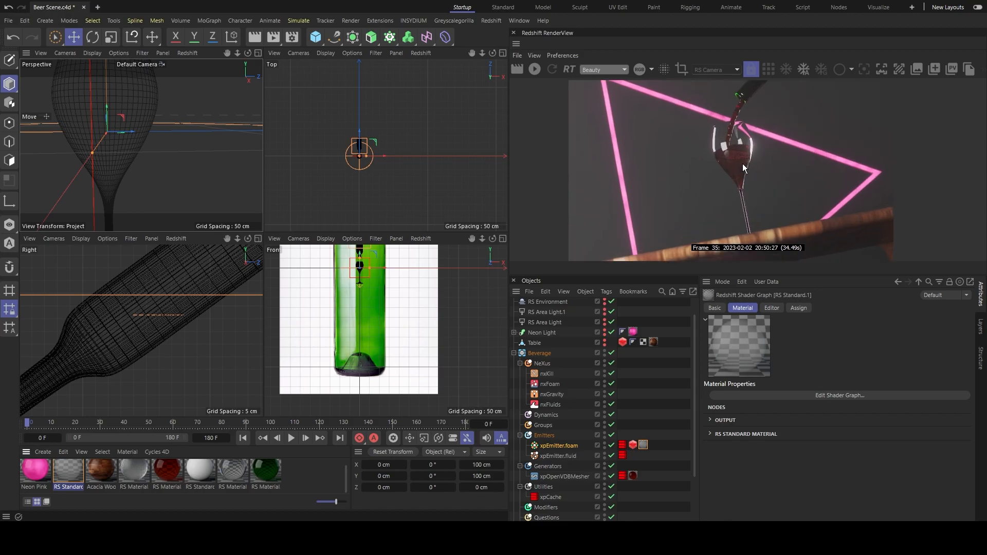
scroll(742, 164, "down", 1)
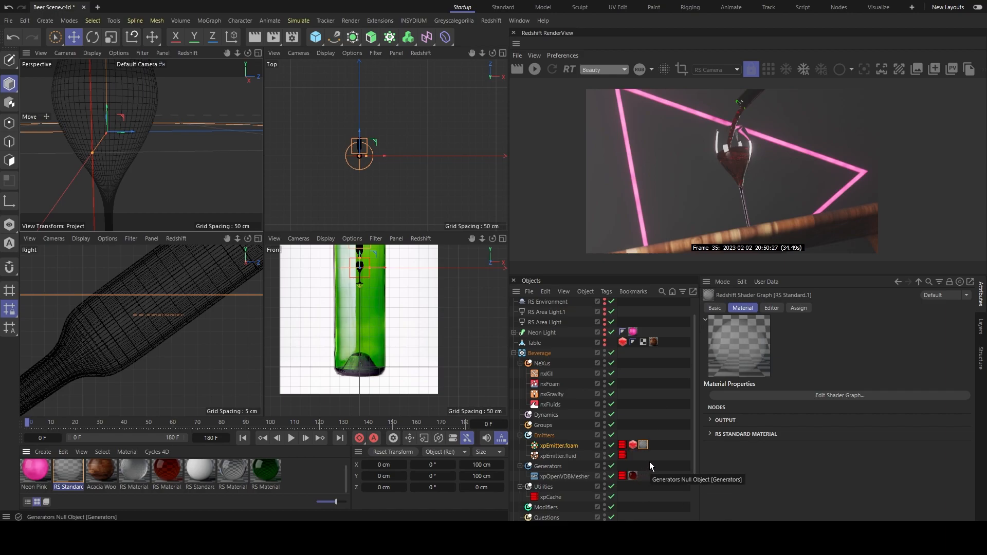
- Save the scene and inspect the nxKill modifier's Object properties and its placement around the glass in the perspective view
scroll(650, 462, "down", 3)
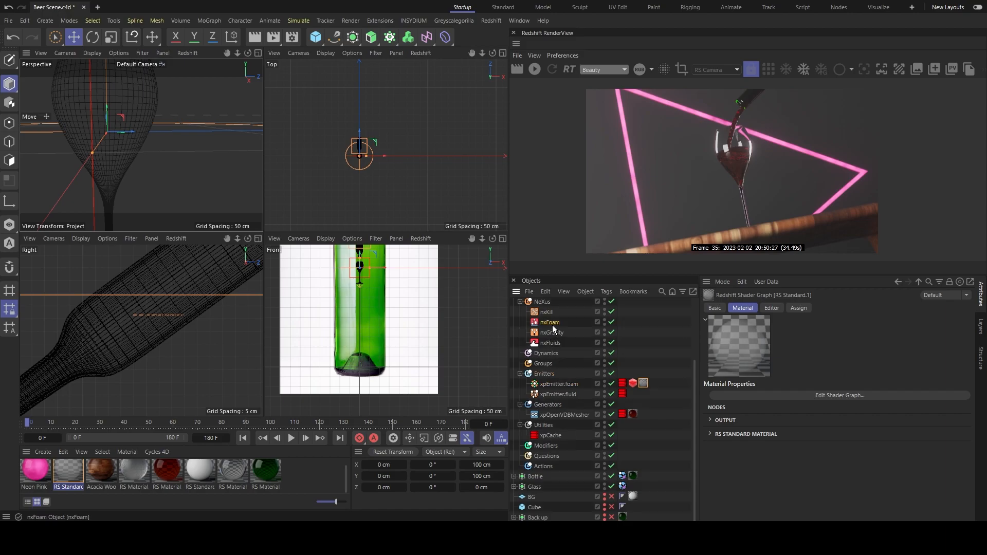
left_click(549, 312)
key("ctrl+s")
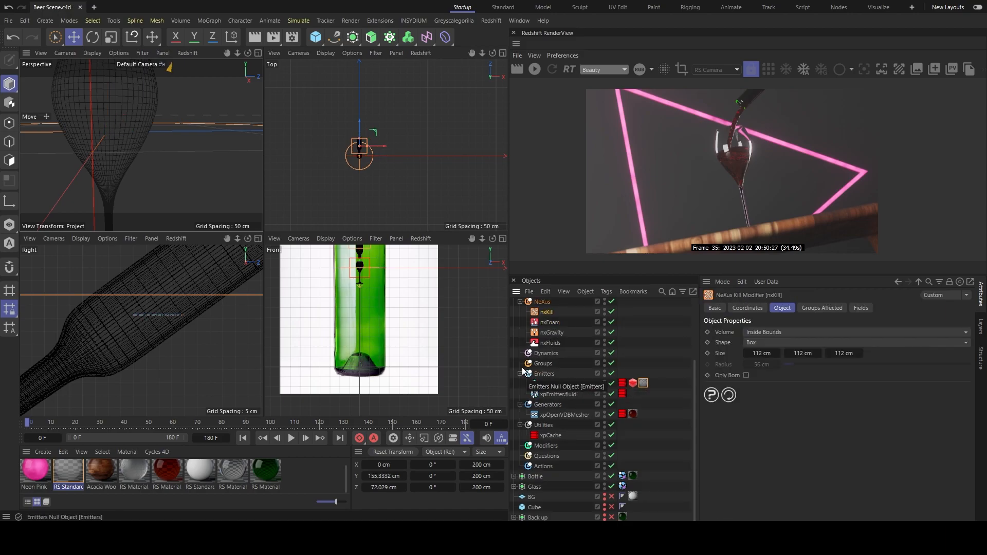
scroll(133, 142, "down", 2)
left_click_drag(132, 142, 151, 119, "alt")
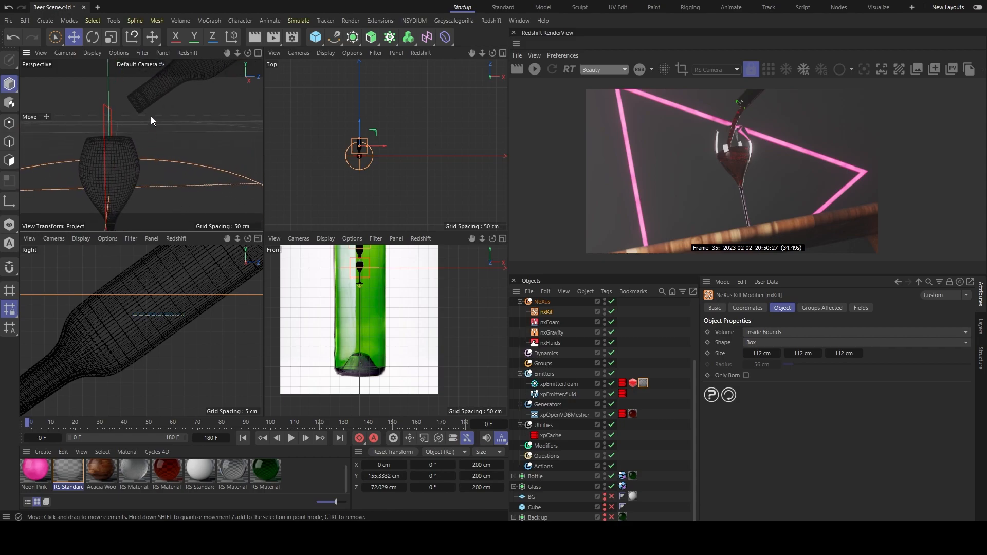
left_click_drag(163, 158, 196, 175, "alt")
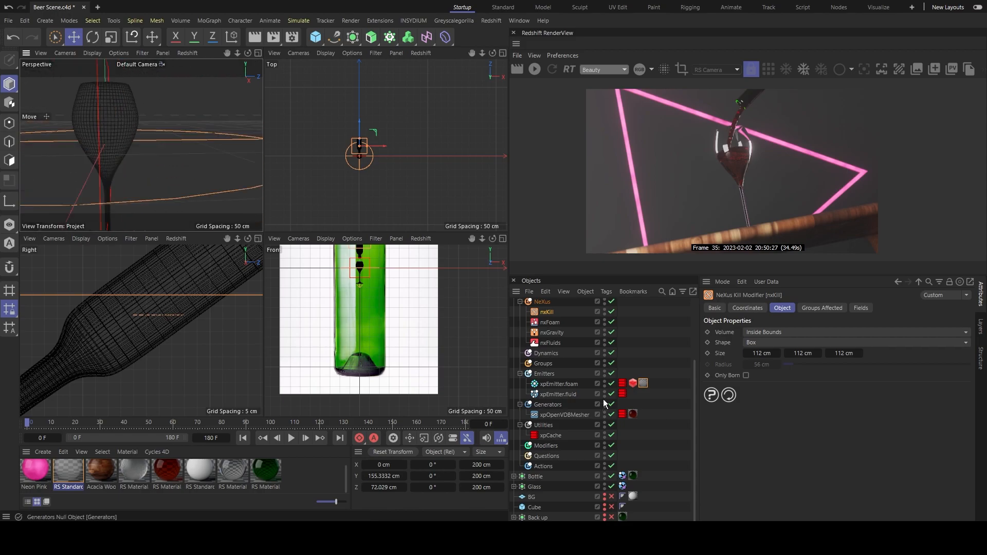
- Look through the available X-Particles utilities without adding one, and inspect the xpCache object's Build settings
left_click(543, 425)
left_click(966, 354)
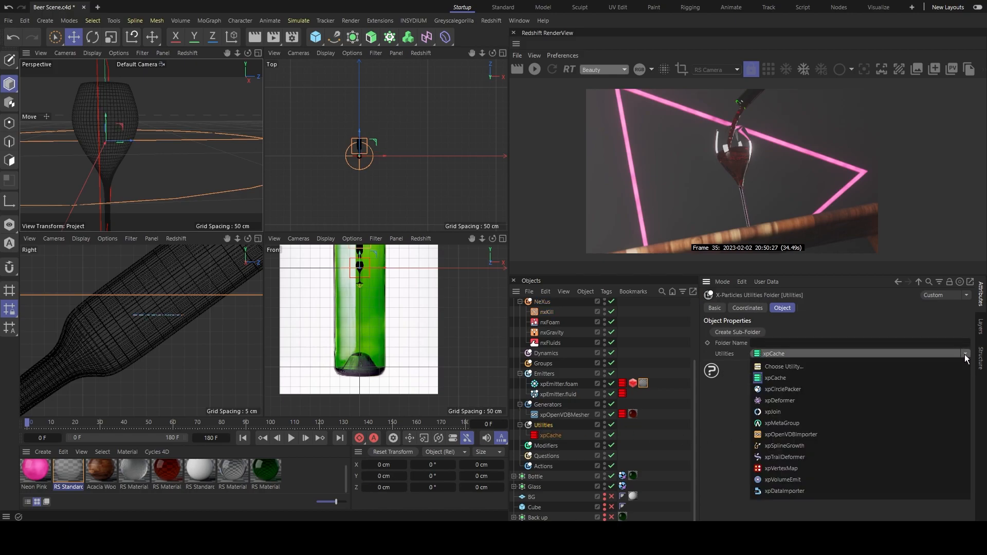
left_click(727, 394)
left_click(548, 435)
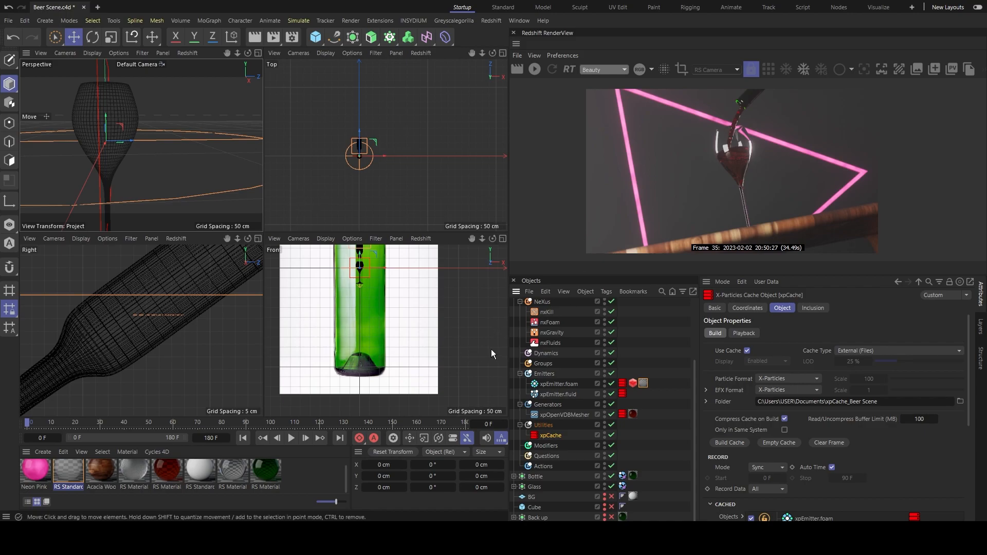
- Collapse the Beverage system and make the Table visible in the viewports, viewing its model from several angles
scroll(522, 381, "up", 3)
left_click(514, 376)
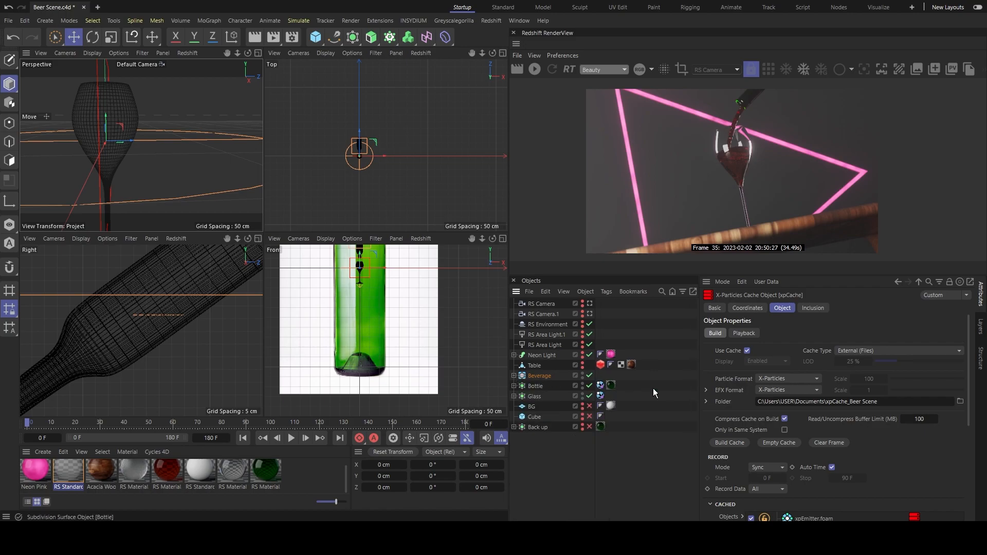
left_click(583, 363)
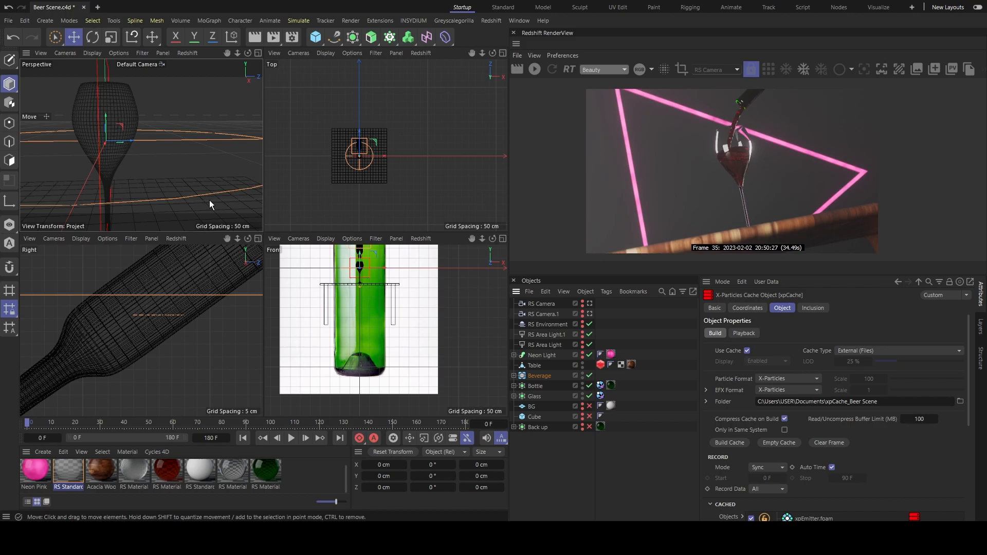
scroll(208, 201, "down", 8)
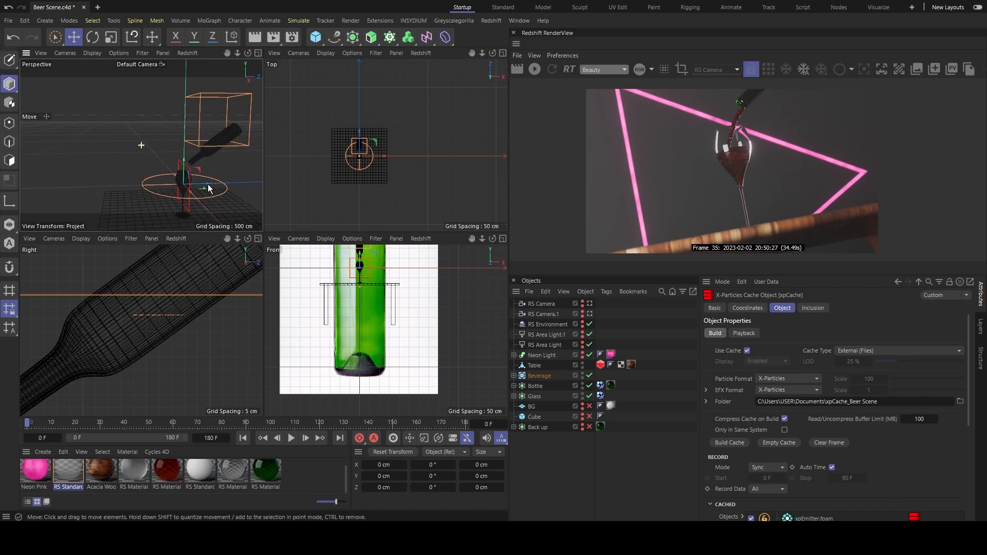
left_click_drag(177, 109, 100, 84, "alt")
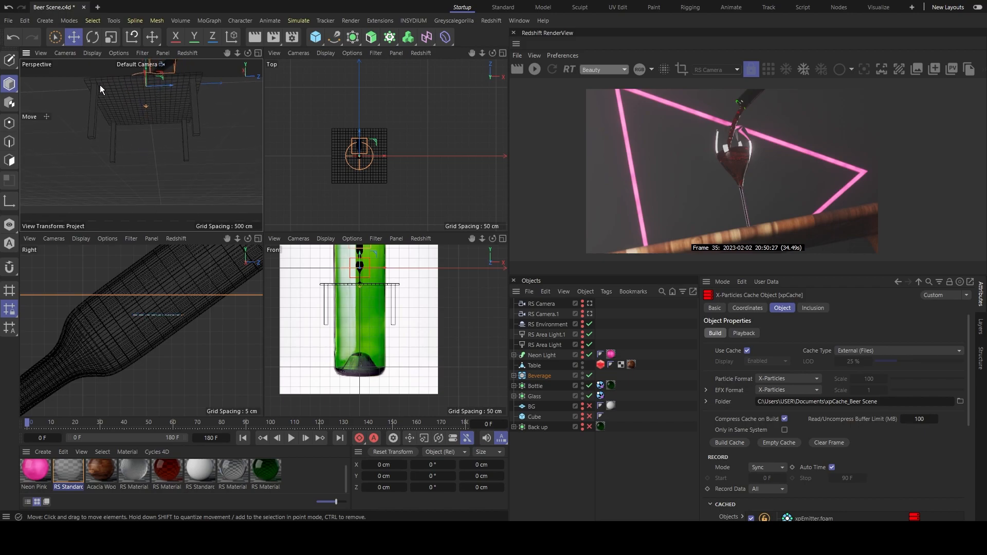
left_click_drag(186, 159, 89, 150, "alt")
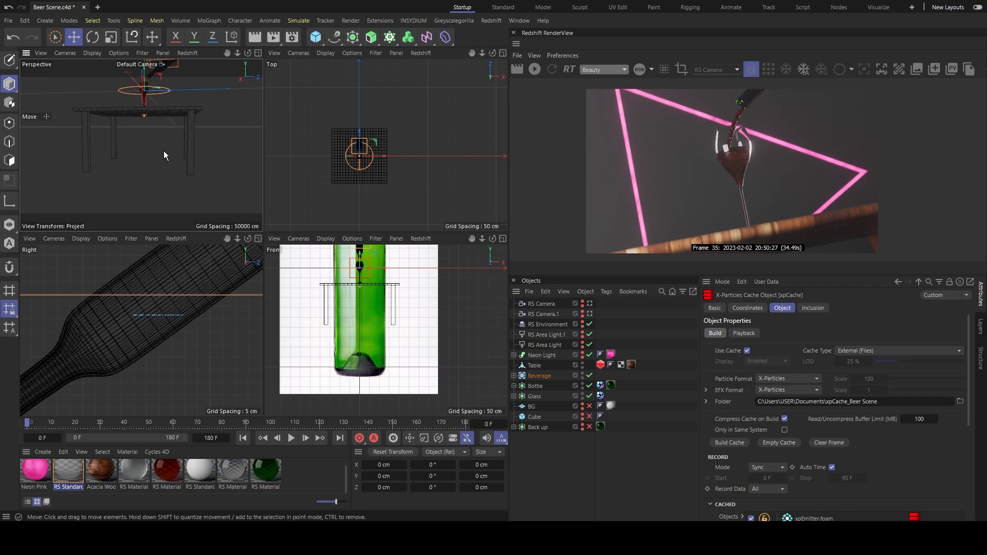
left_click_drag(143, 128, 184, 191, "alt")
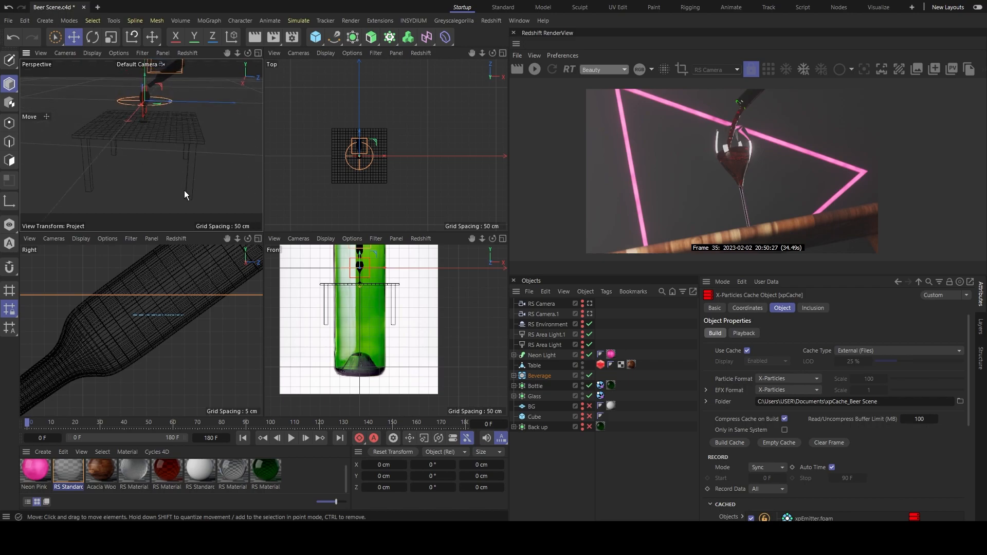
mouse_move(174, 165)
left_mouse_down("alt")
mouse_move(203, 139)
mouse_move(208, 166)
mouse_move(189, 165)
left_mouse_up("alt")
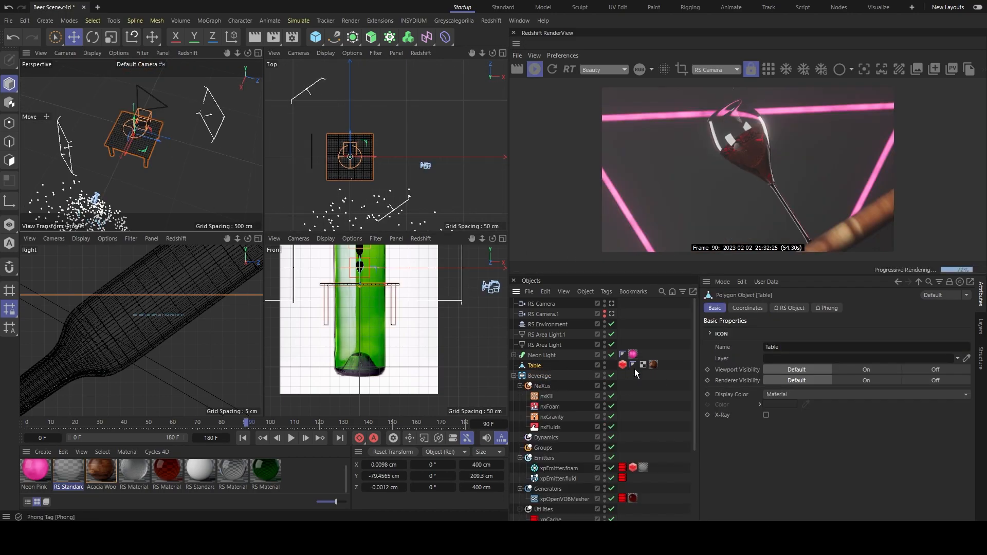
- Inspect the Table's material tag and the RS Displacement node of Acacia Wood Planks 01 in the shader graph, closing the graph when done
left_click(654, 364)
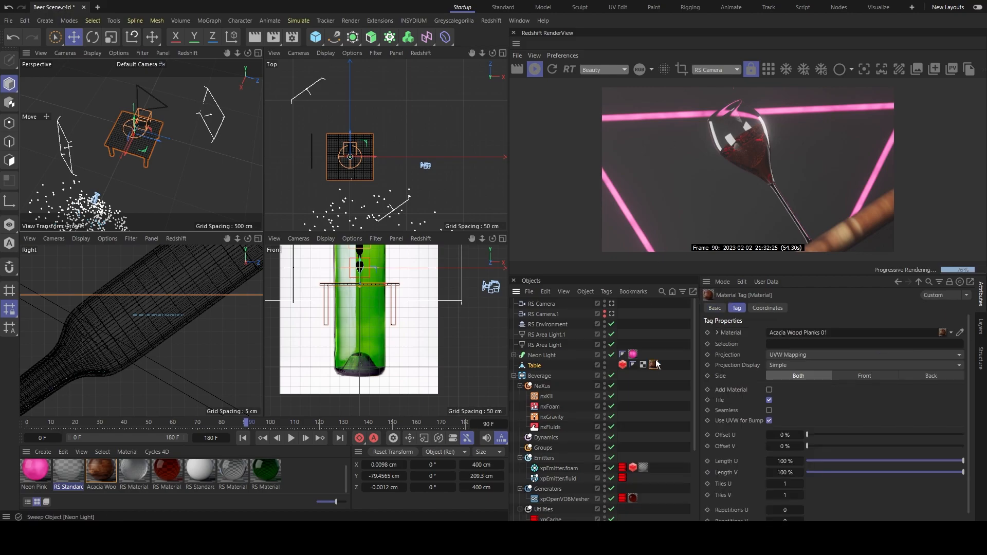
double_click(102, 472)
left_click(564, 12)
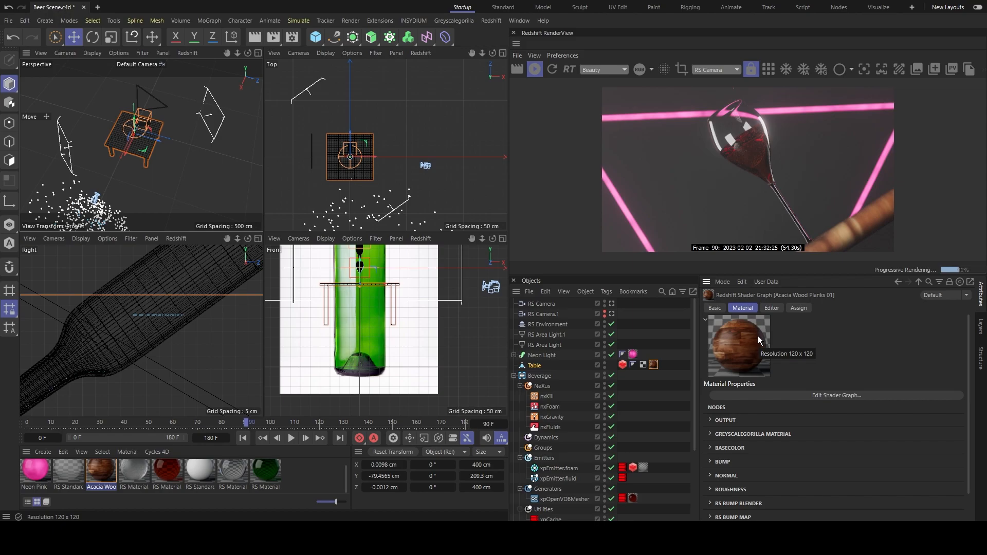
double_click(101, 468)
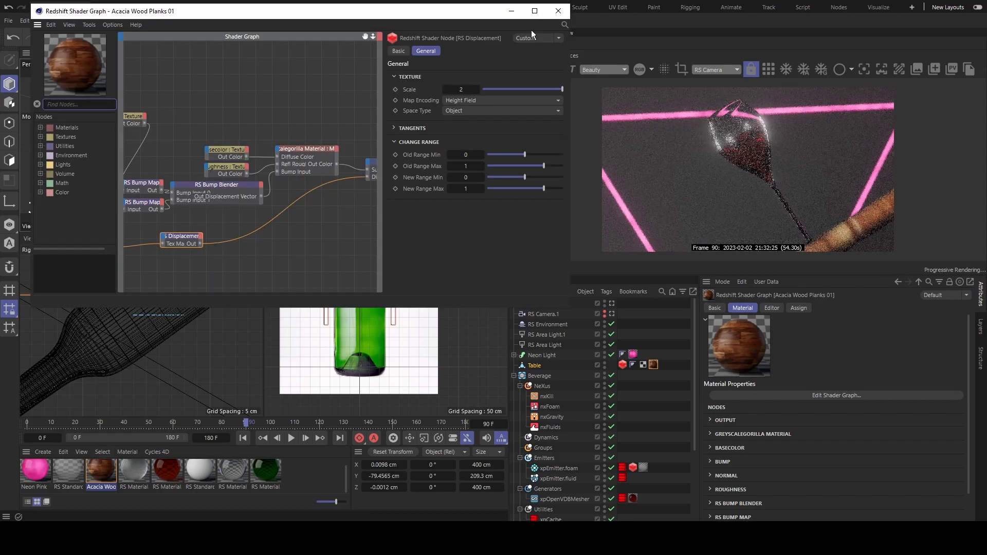
left_click_drag(363, 11, 496, 33)
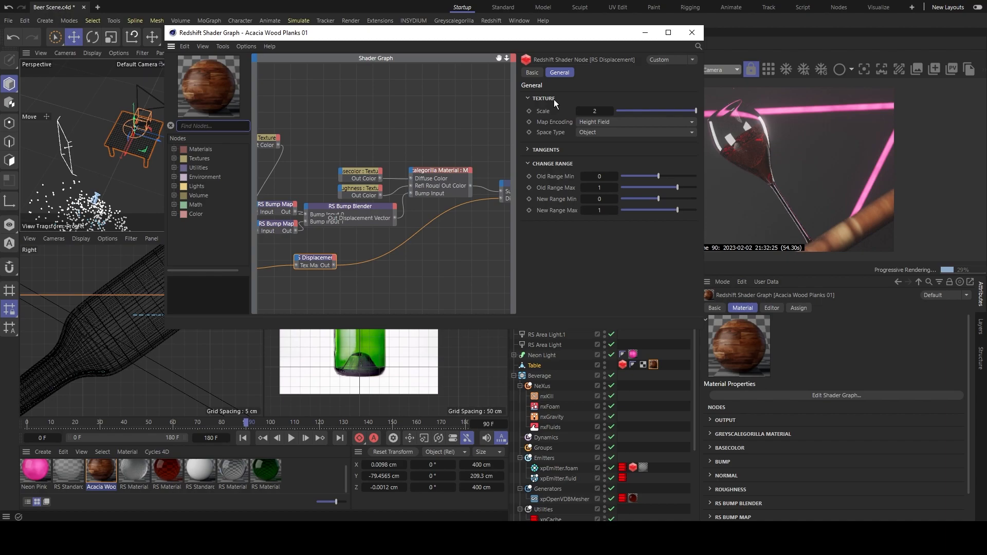
left_click(693, 33)
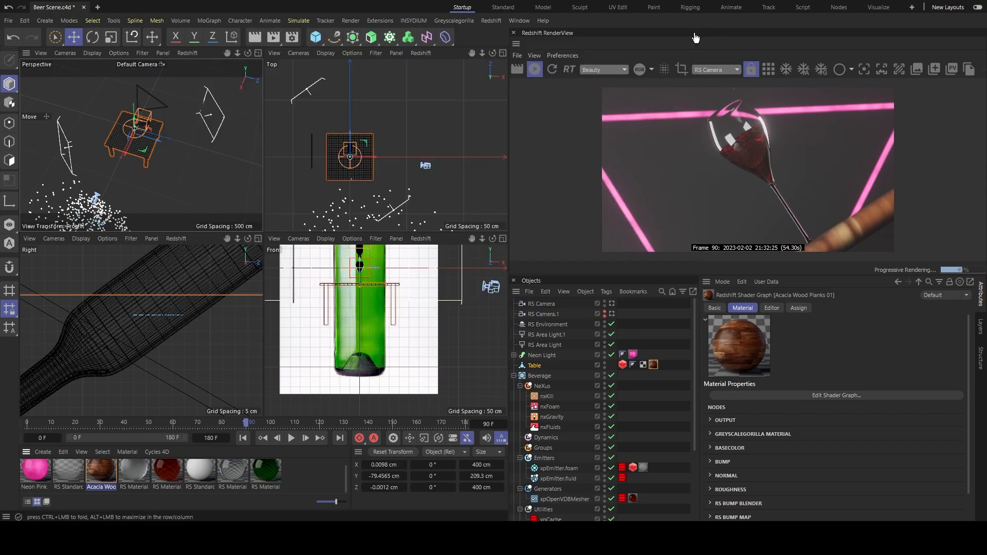
- Open the Neon Light's Neon Pink material in the shader graph and widen the graph area to examine its node network
left_click(633, 355)
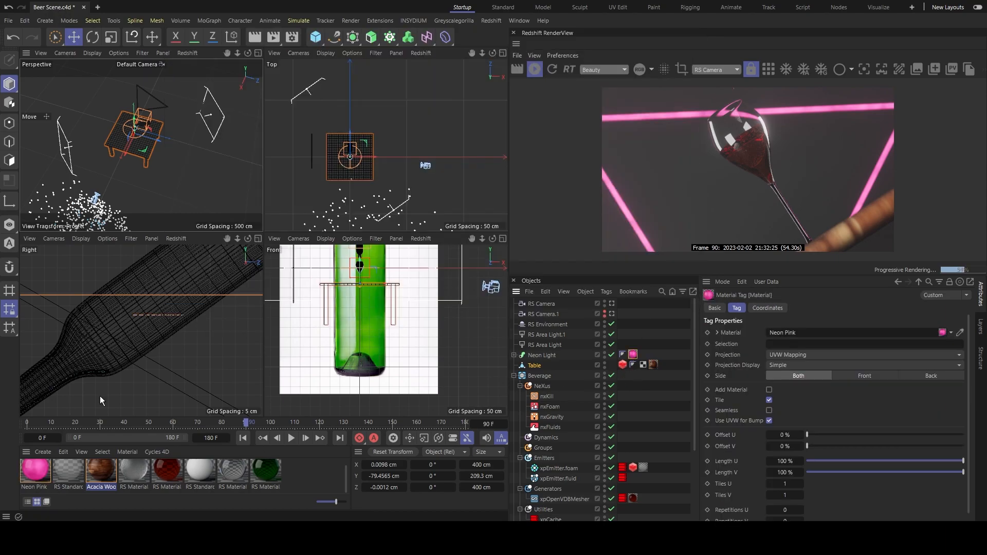
double_click(34, 476)
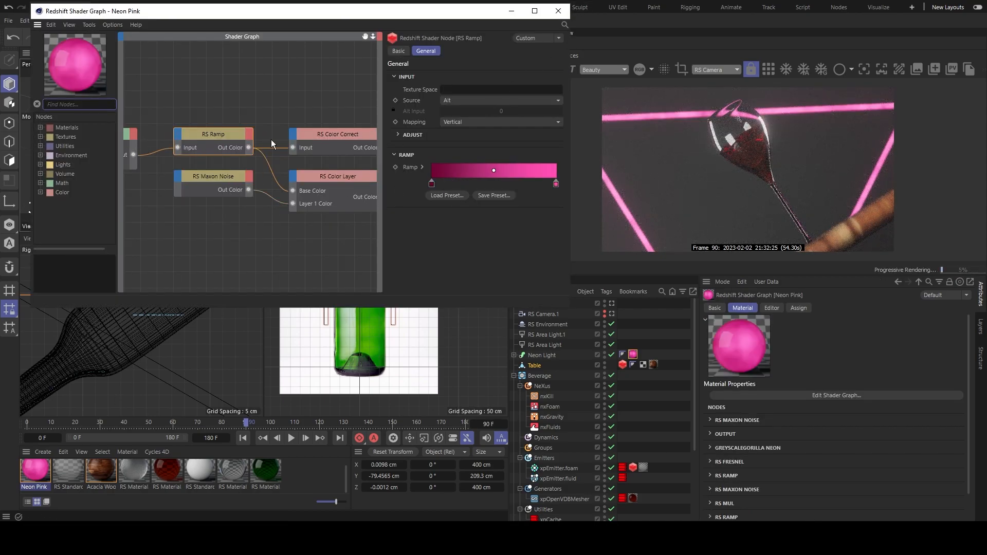
left_click_drag(382, 163, 510, 179)
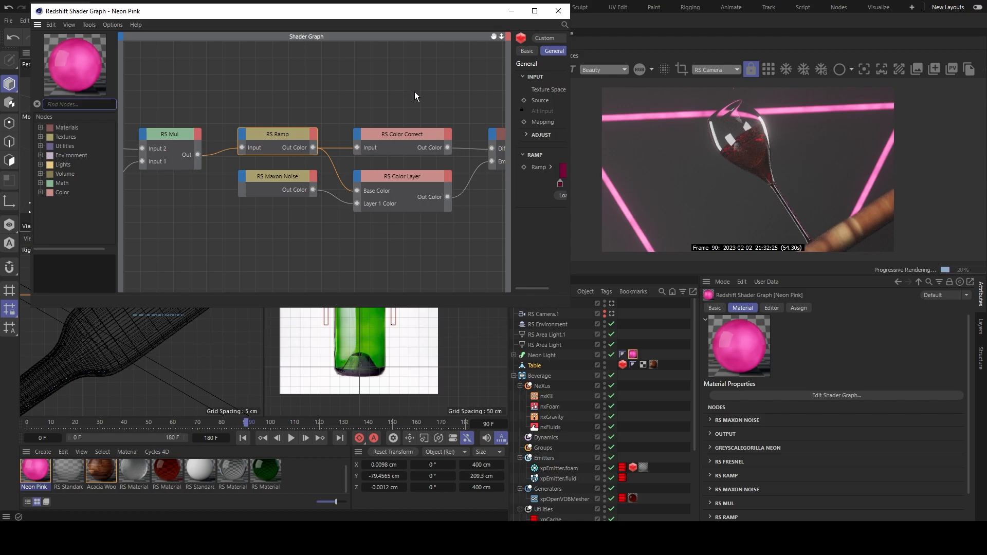
key("h")
- Review the Greyscalegorilla Neon node's Base Properties and Overall emission settings, then close the shader graph
left_click(450, 137)
left_click_drag(509, 183, 372, 184)
left_click(423, 51)
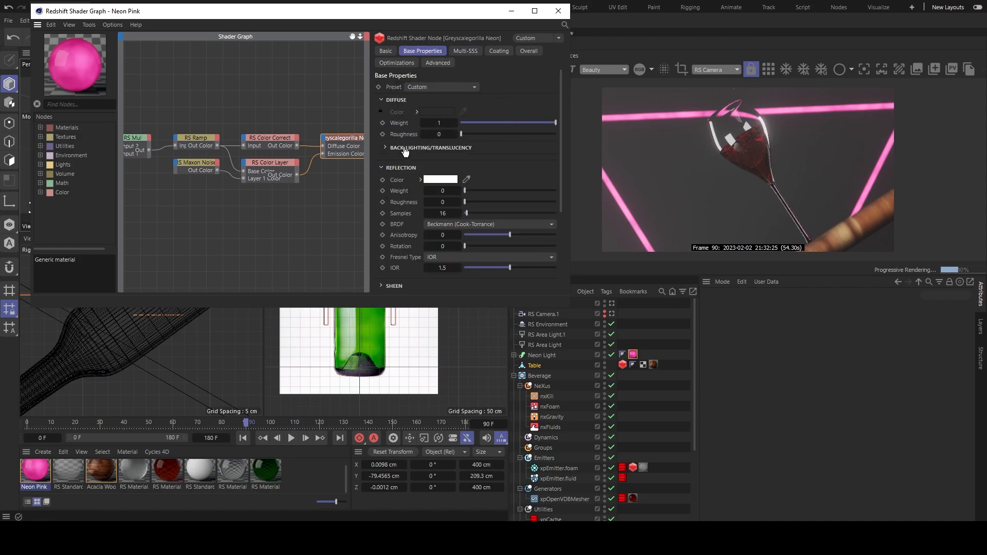
scroll(396, 206, "down", 5)
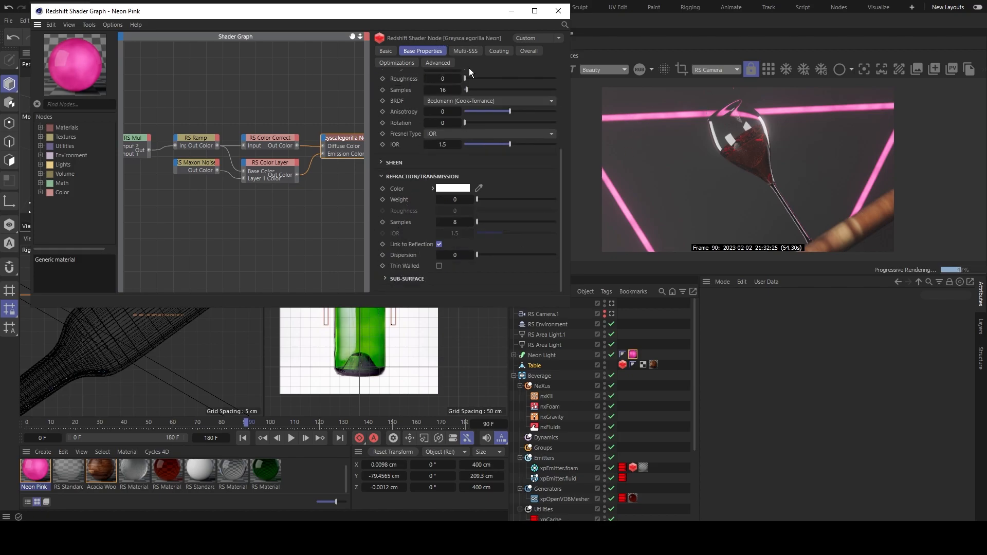
left_click(532, 51)
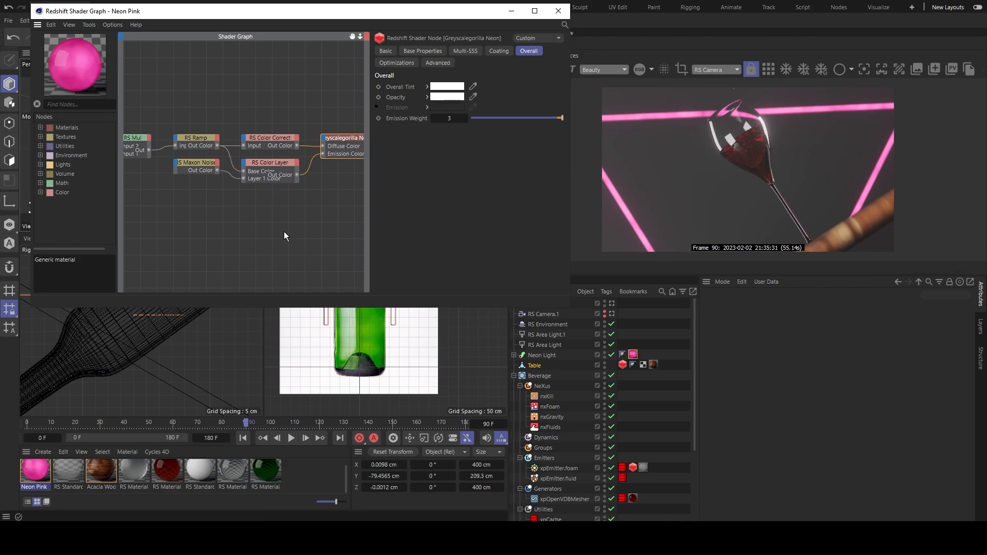
left_click(289, 218)
left_click(346, 137)
left_click(558, 11)
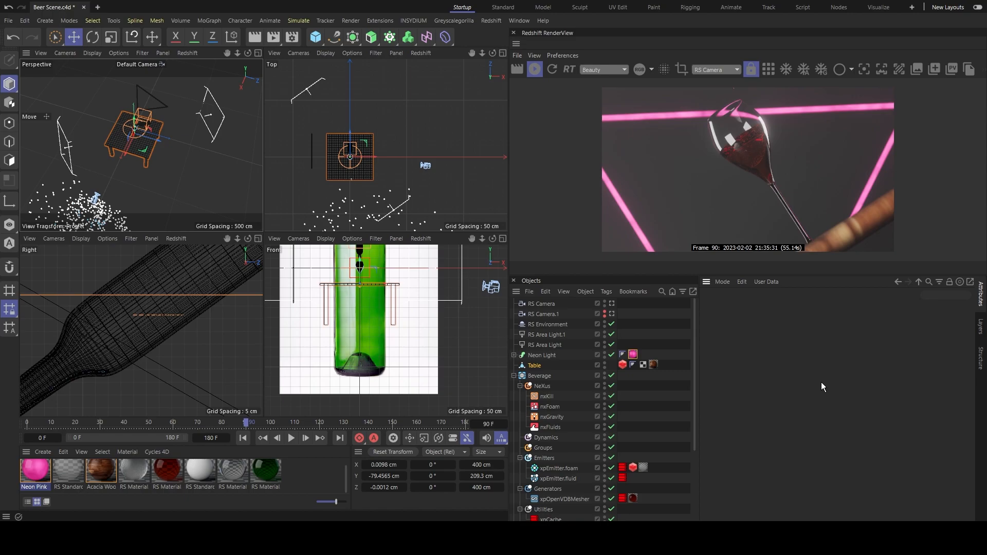
- Inspect the Geometry tessellation and displacement settings of the Table's Redshift Object tag, and save the scene
left_click(545, 366)
left_click(633, 365)
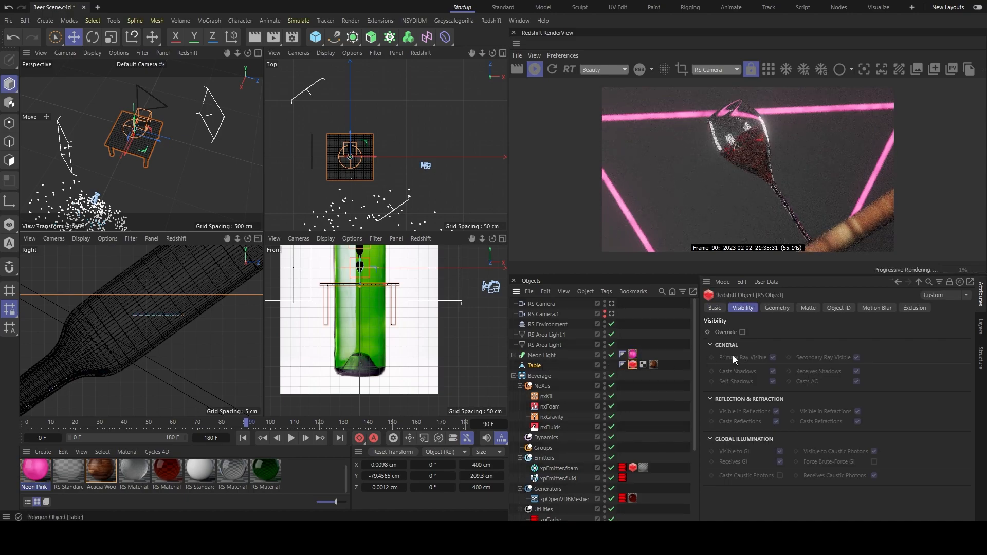
left_click(776, 307)
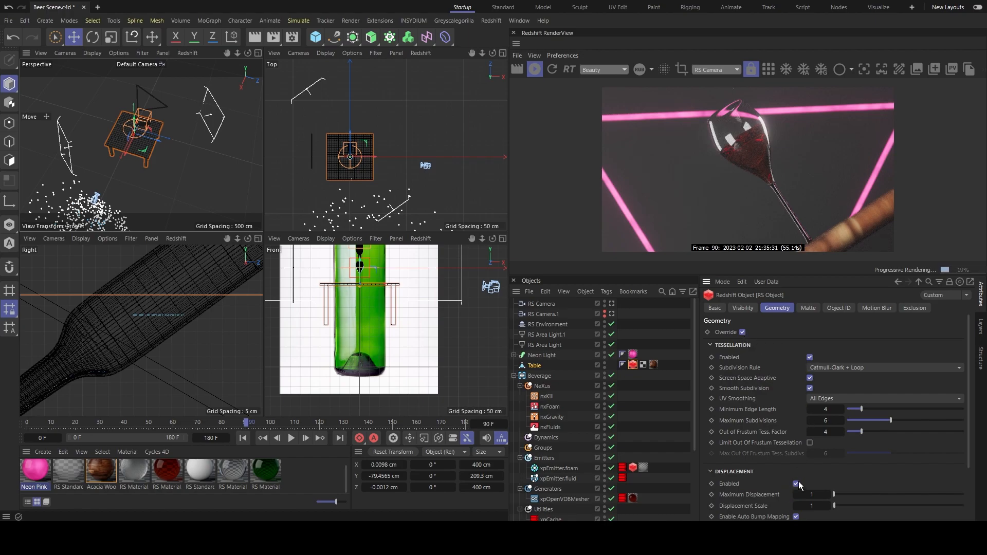
key("ctrl+s")
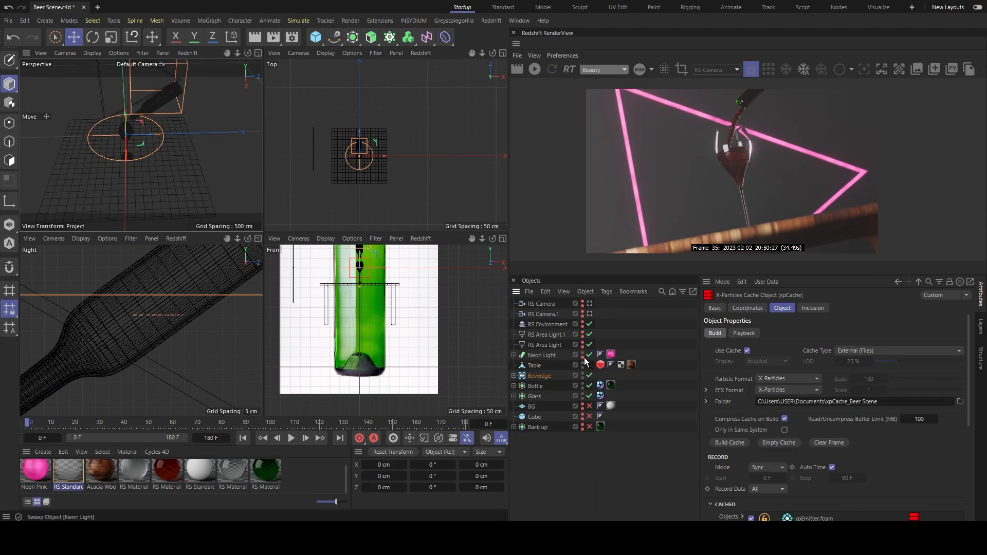
- Expand the Neon Light object and inspect the settings of its Rectangle and n-Side splines alongside the triangle in the viewport
left_click(514, 355)
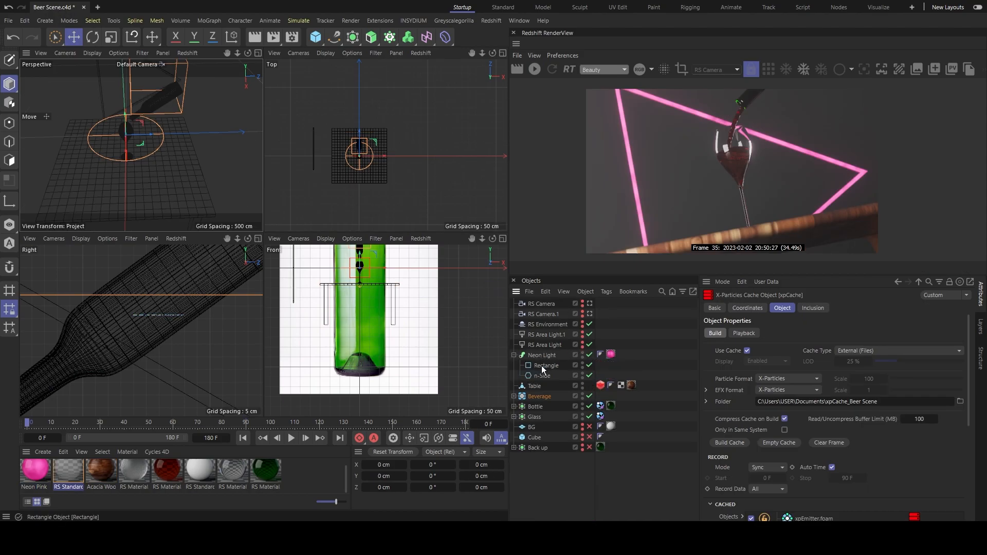
scroll(158, 156, "down", 3)
left_click_drag(159, 144, 199, 117, "alt")
left_click(199, 116)
scroll(182, 183, "down", 3)
left_click_drag(176, 194, 103, 201, "alt")
scroll(156, 187, "up", 2)
scroll(158, 183, "up", 4)
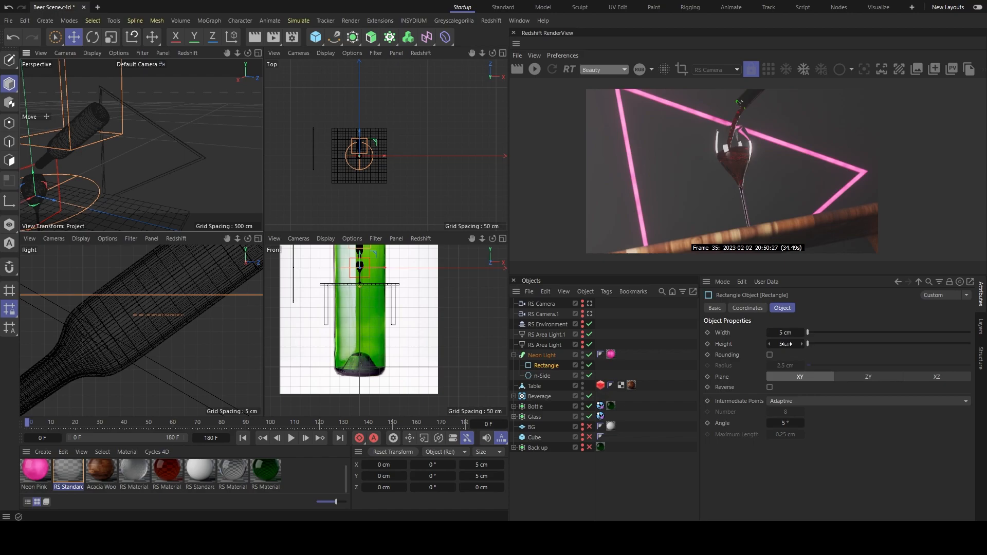
left_click(542, 376)
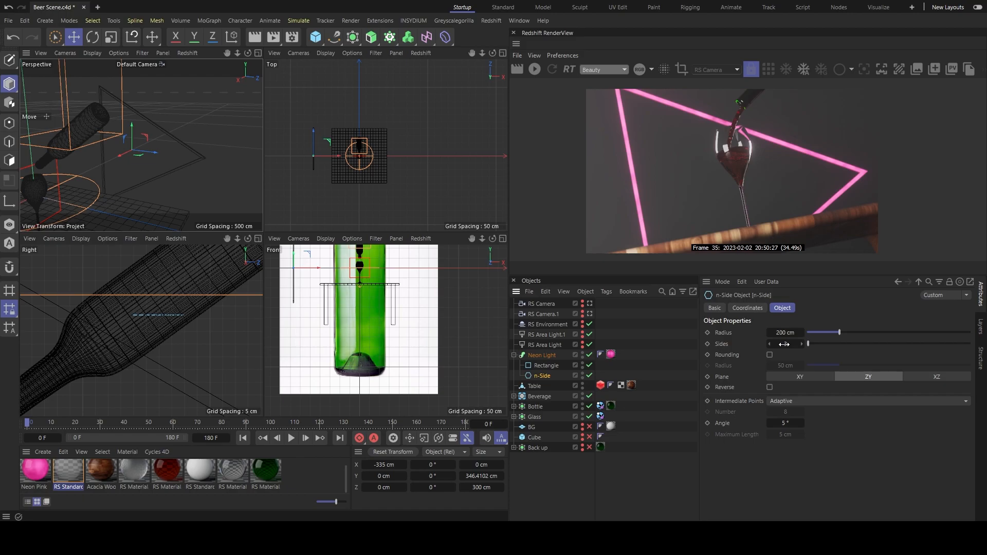
left_click_drag(197, 181, 174, 178, "alt")
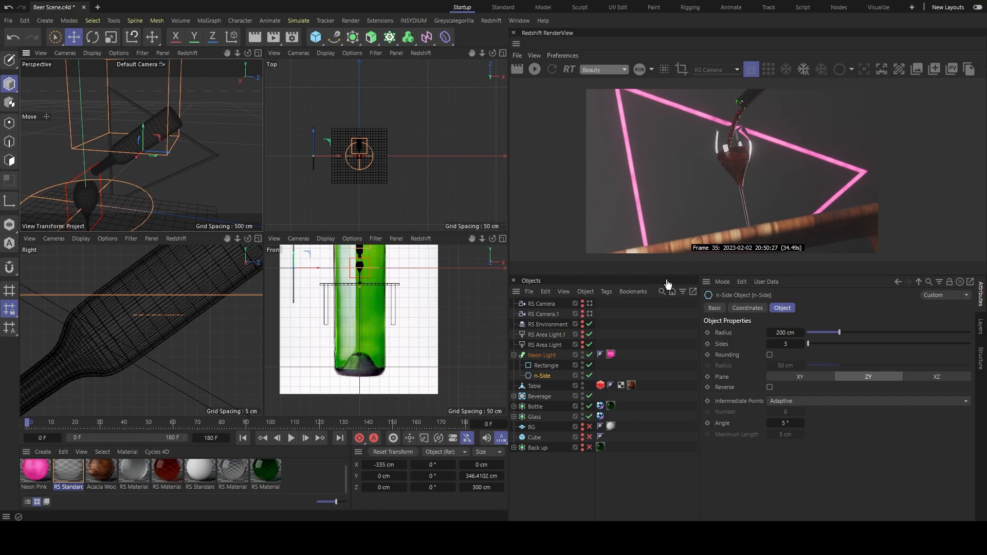
- Point out the Sweep generator used with the Rectangle and n-Side splines, and collapse the Neon Light hierarchy
left_click(546, 367, "ctrl")
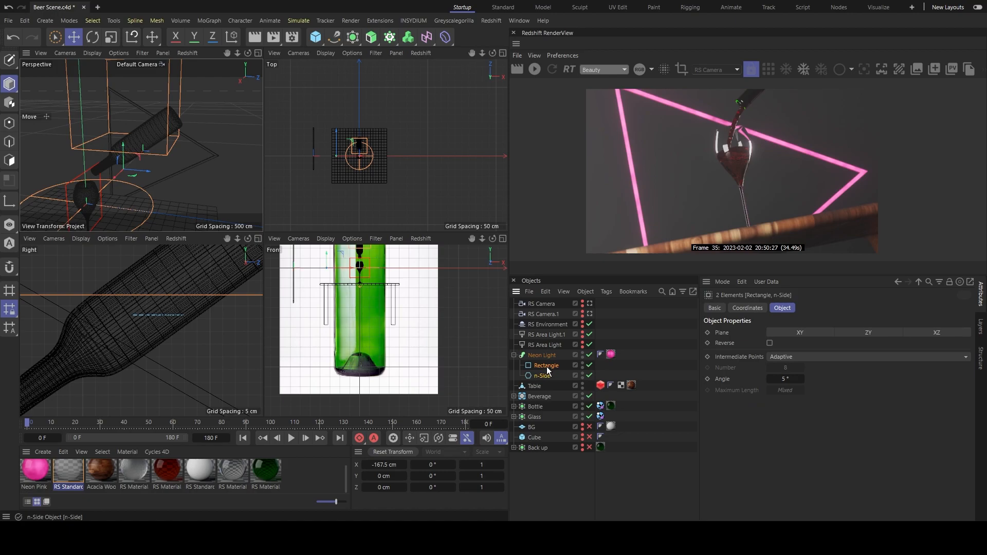
left_click_drag(371, 37, 416, 104)
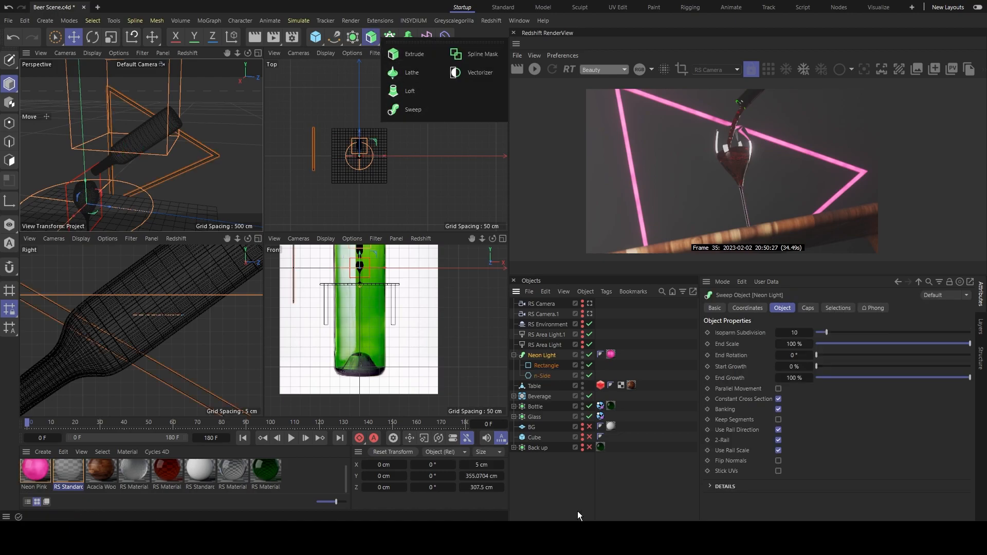
left_click(541, 368)
left_click(544, 376)
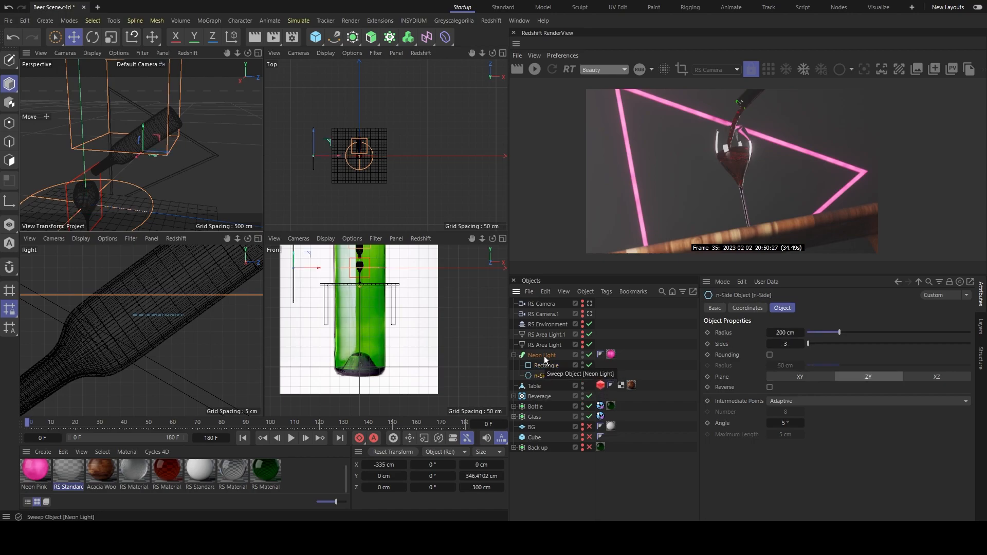
left_click(514, 355)
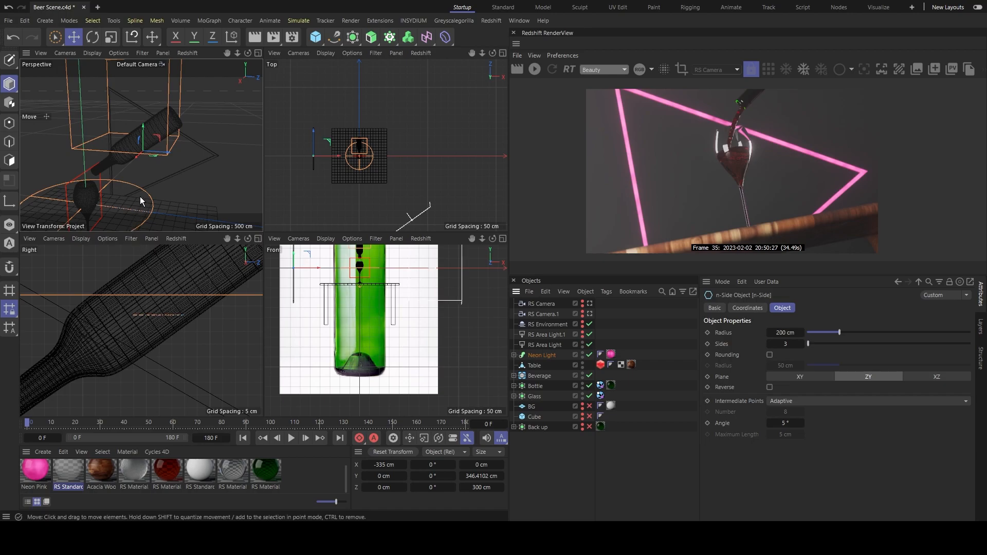
- Make RS Area Light.1 visible in the viewports, framing the perspective view around the table
key("o")
key("o")
scroll(183, 155, "down", 3)
left_click_drag(160, 188, 165, 209, "alt")
middle_click_drag(192, 178, 168, 138, "alt")
left_click_drag(168, 137, 169, 174, "alt")
left_click_drag(60, 175, 127, 201, "alt")
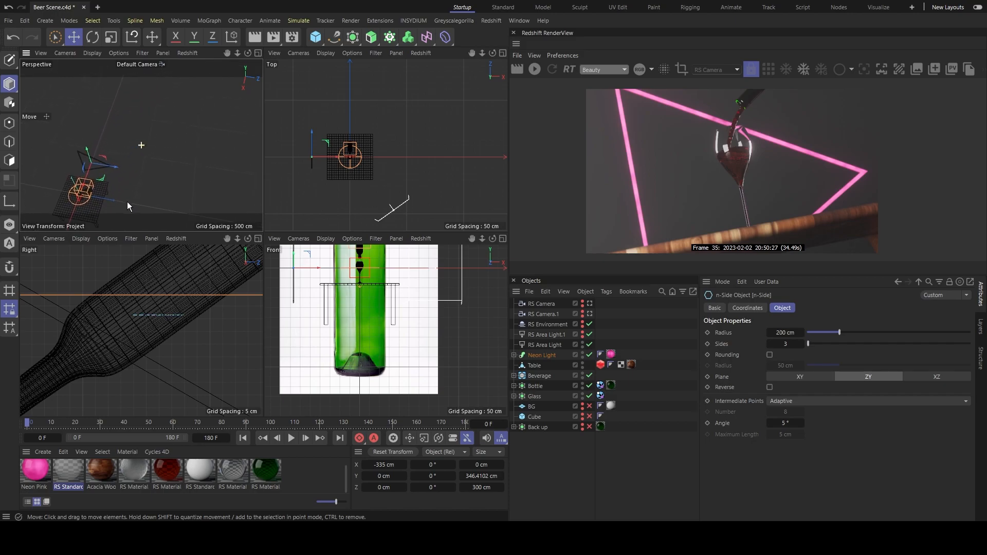
left_click(583, 332)
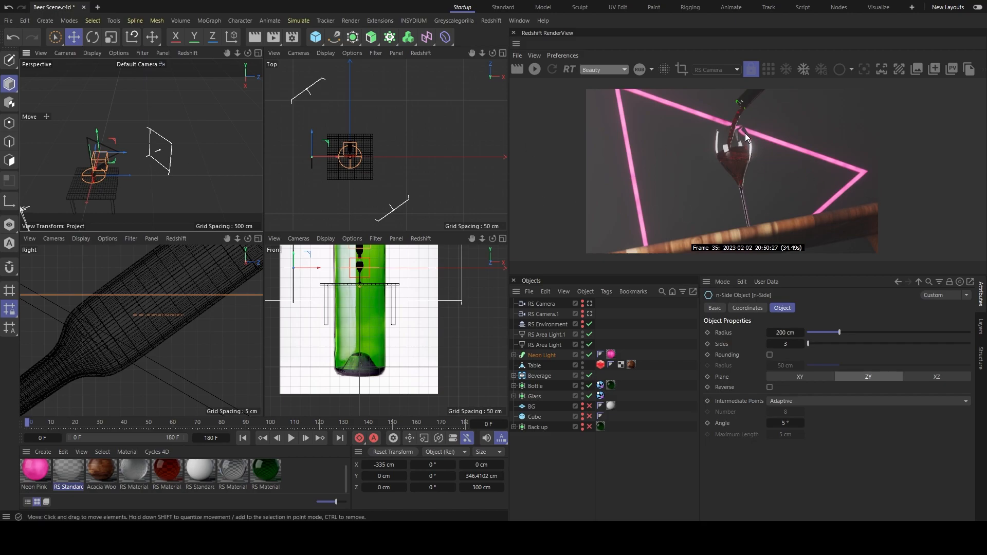
- Examine the placement of the two area lights on either side of the table, and save the scene
scroll(151, 171, "down", 2)
middle_click_drag(151, 171, 193, 144, "alt")
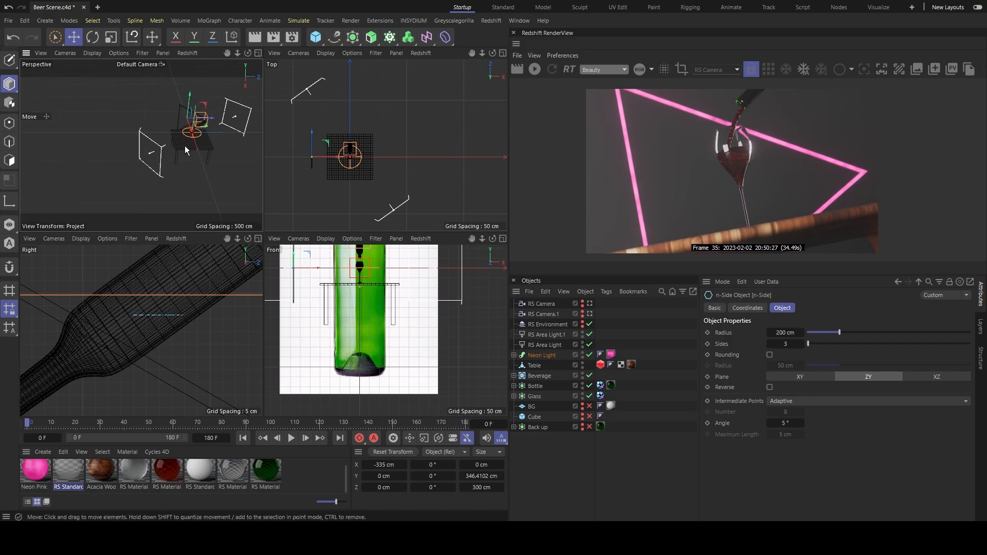
left_click_drag(194, 165, 181, 166, "alt")
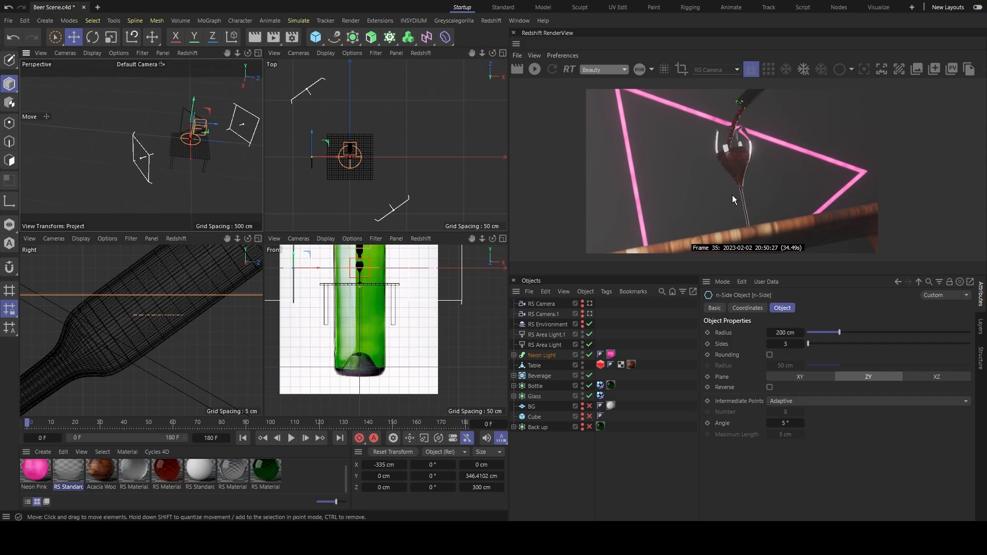
key("ctrl+s")
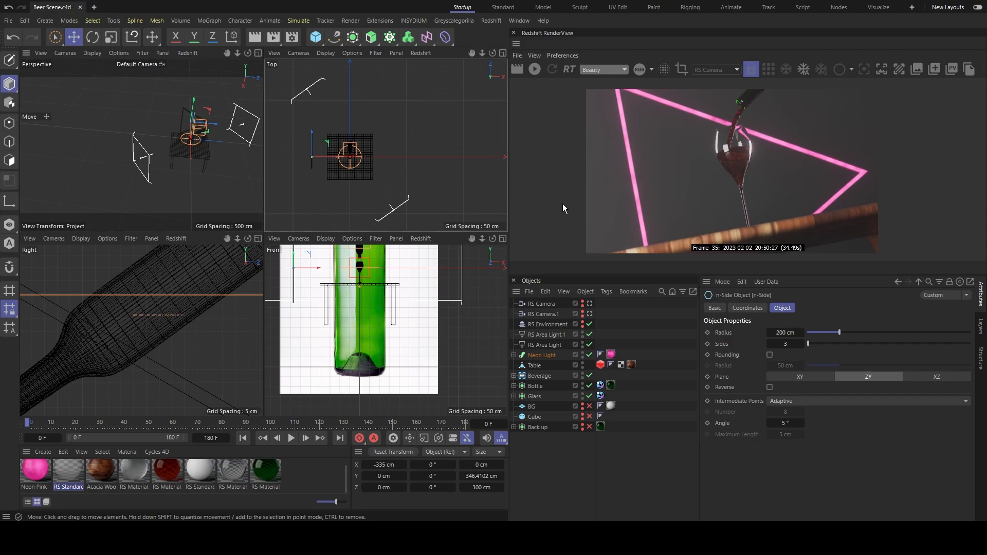
- Look through RS Camera and start the Redshift interactive render at frame 35
left_click(590, 304)
left_click(589, 304)
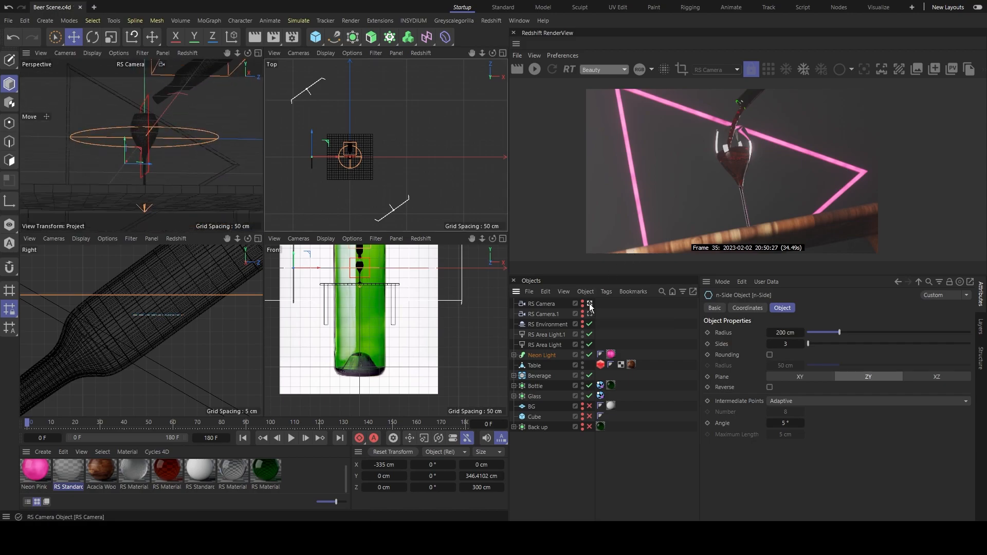
left_click(536, 70)
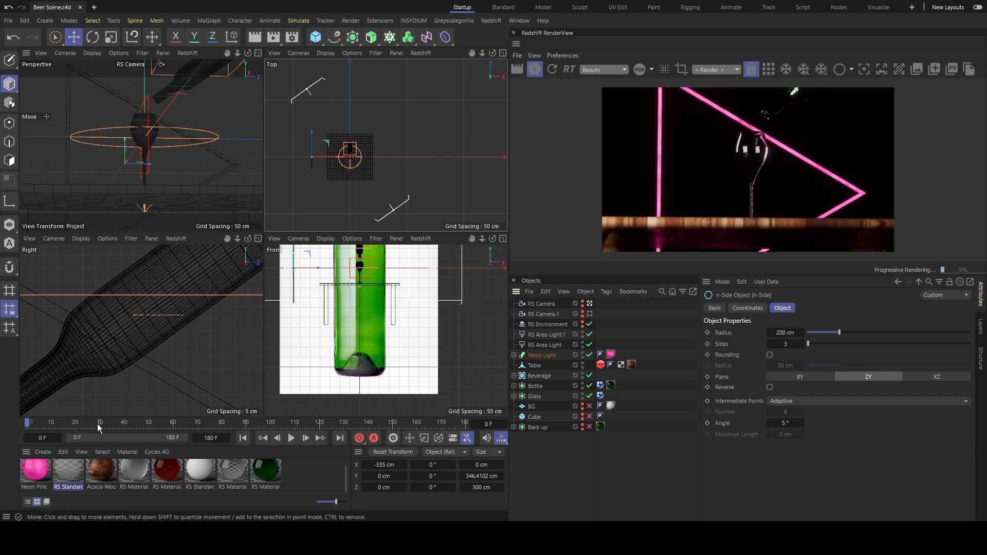
left_click(112, 422)
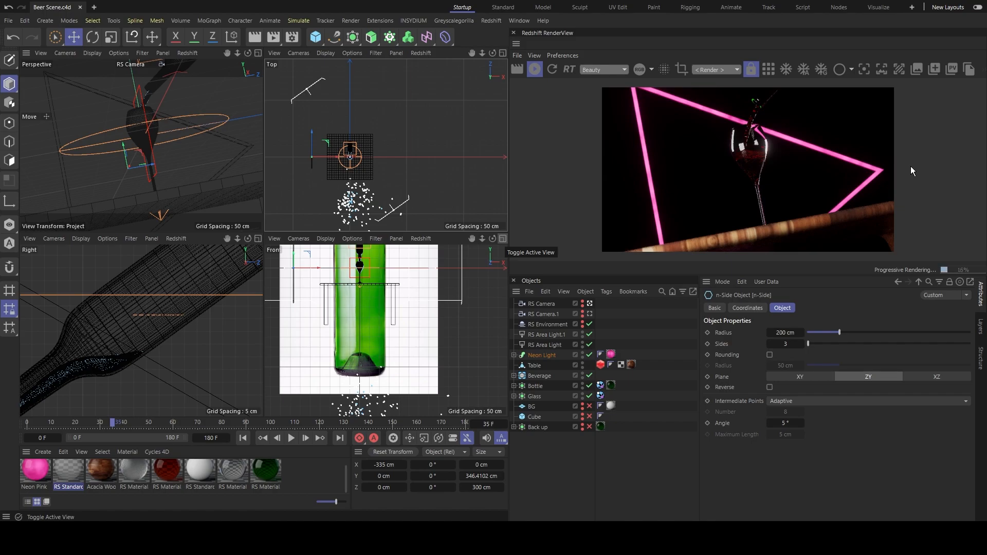
- Compare the render with RS Environment on and off, leaving it enabled, save the scene and review its Volume Scattering settings
left_click(547, 325)
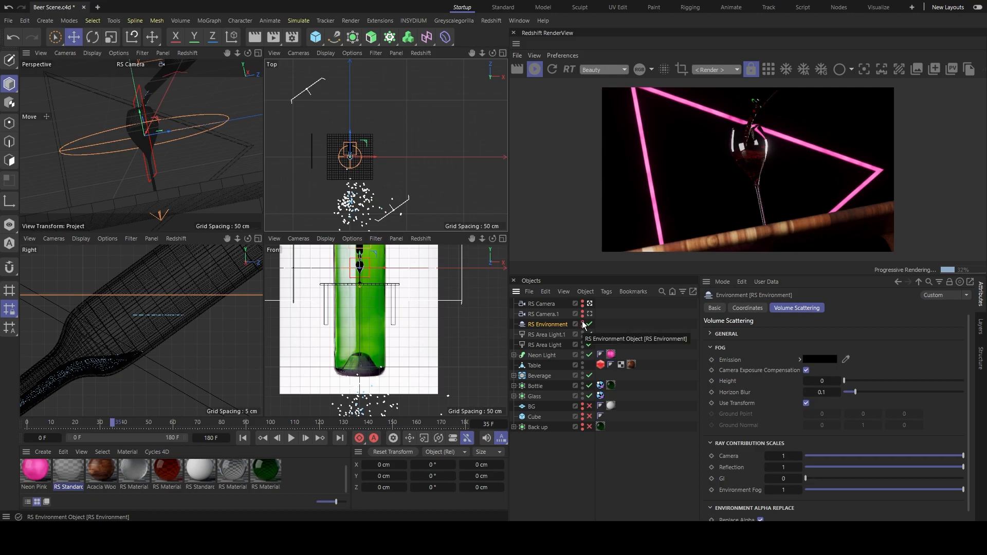
left_click(583, 326)
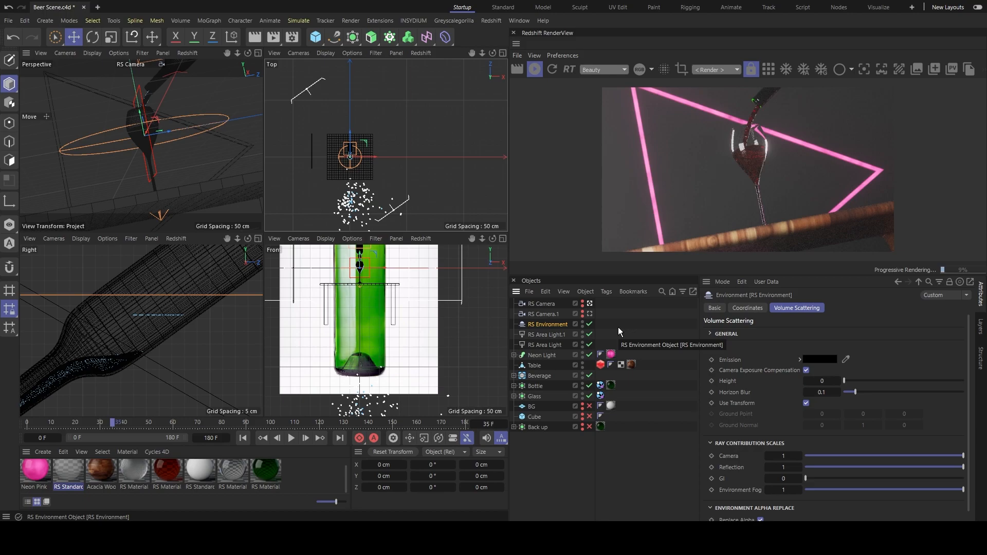
left_click(583, 325)
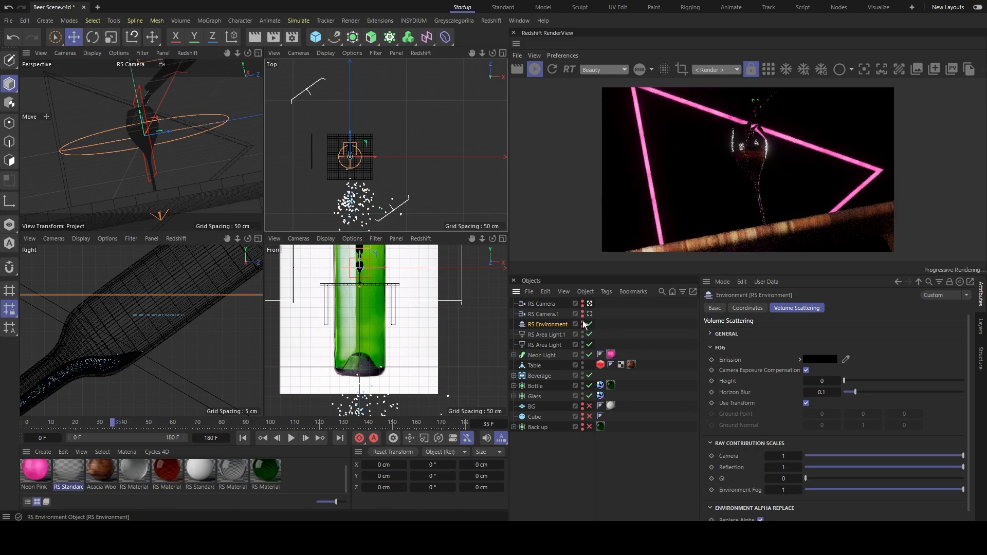
left_click(583, 324)
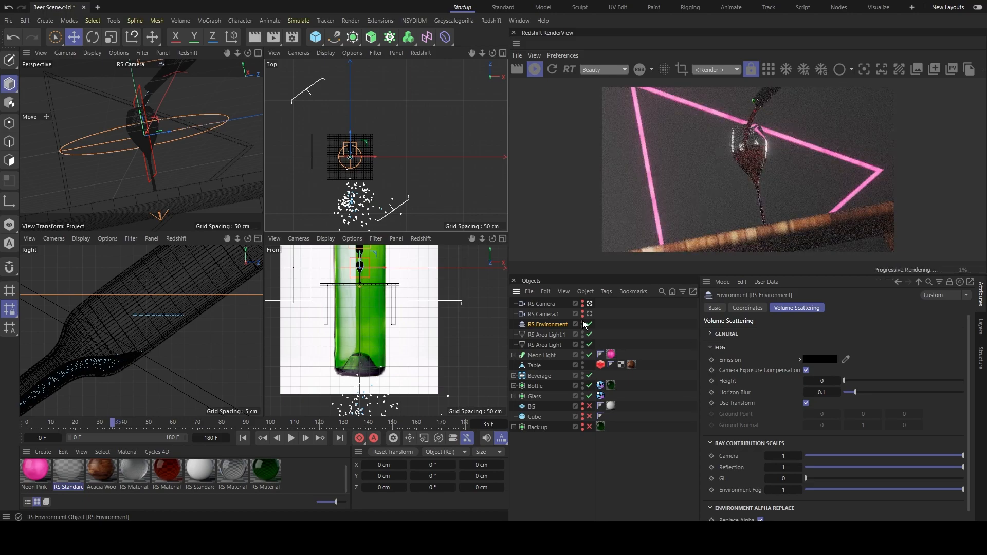
key("ctrl+s")
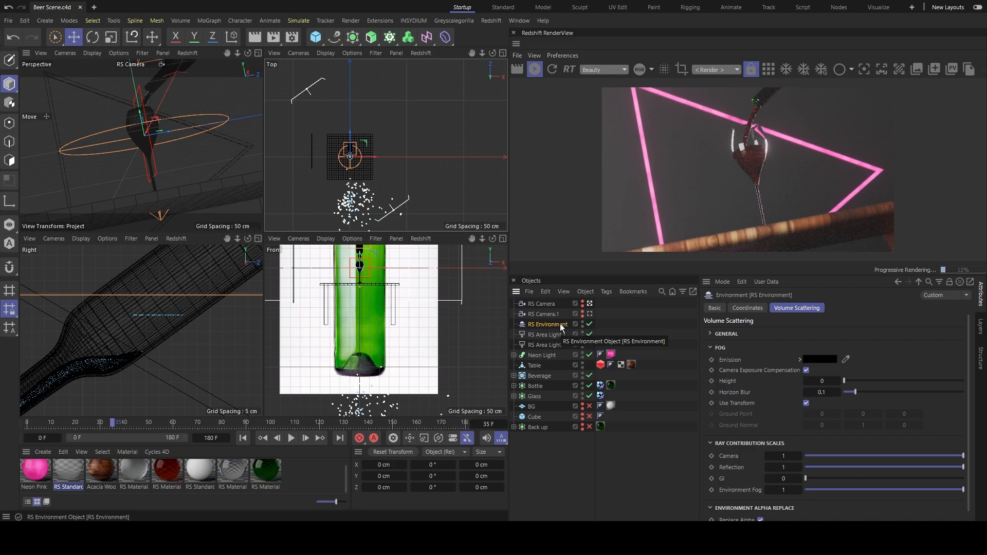
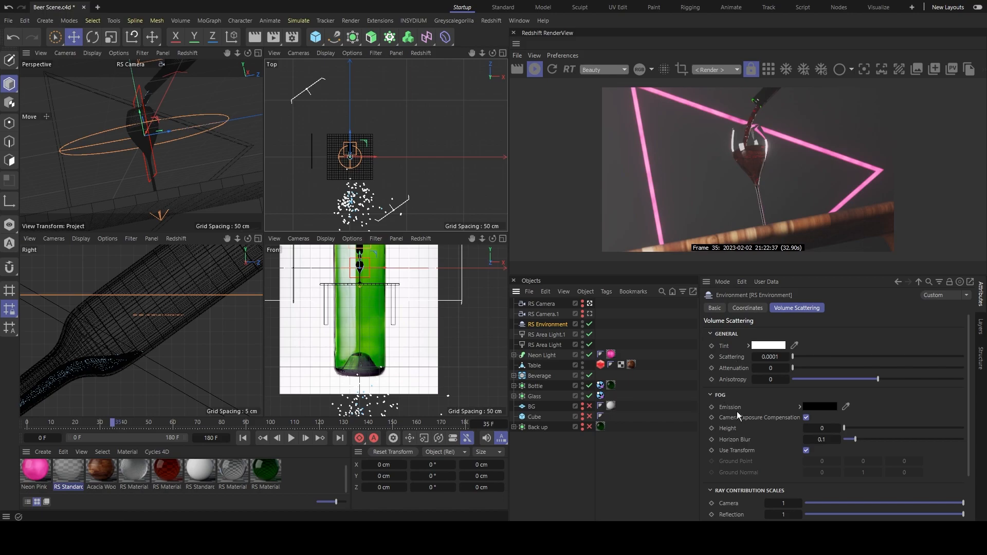
scroll(737, 414, "down", 3)
scroll(737, 416, "up", 3)
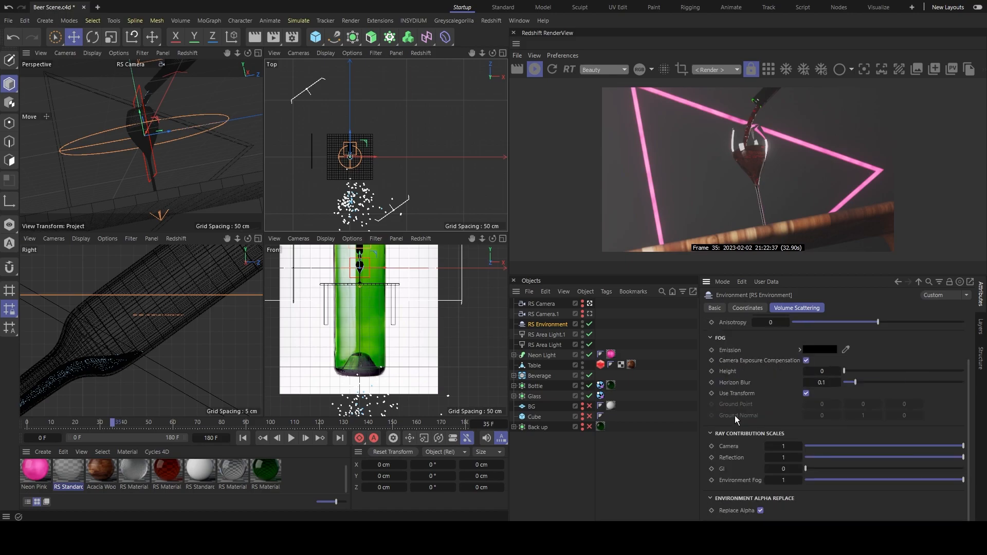
- Select RS Area Light.1, leave the camera view in the viewport, and set the RenderView camera to RS Camera
left_click(556, 335)
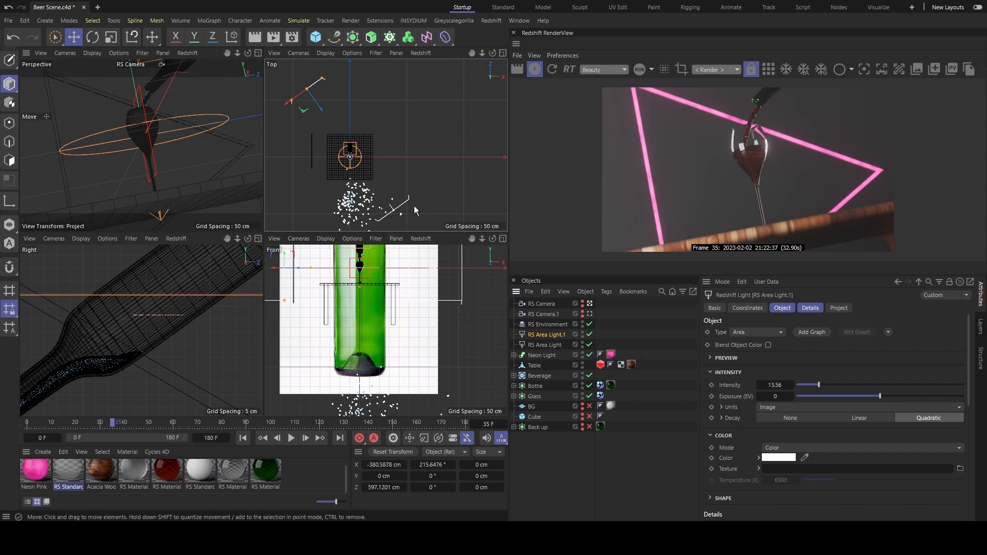
left_click(590, 304)
left_click(717, 70)
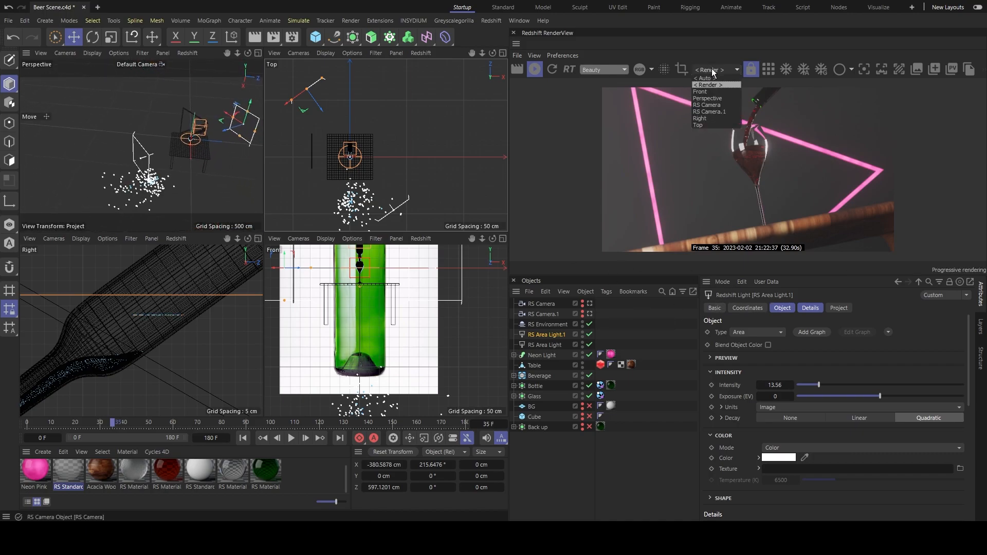
left_click(712, 105)
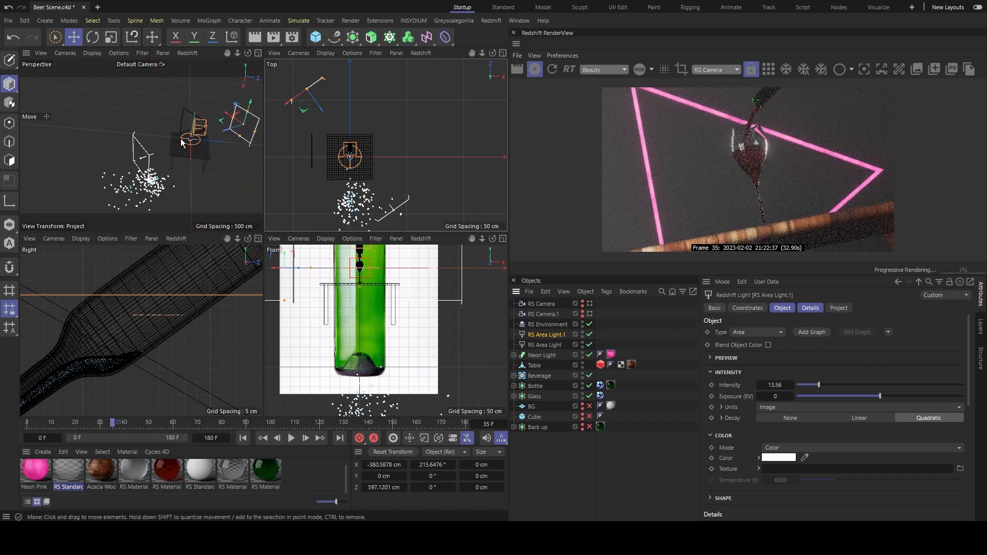
- Review RS Area Light.1's Object settings and its contribution values in Details, including Volume, and examine the light's placement
left_click_drag(186, 174, 193, 111, "alt")
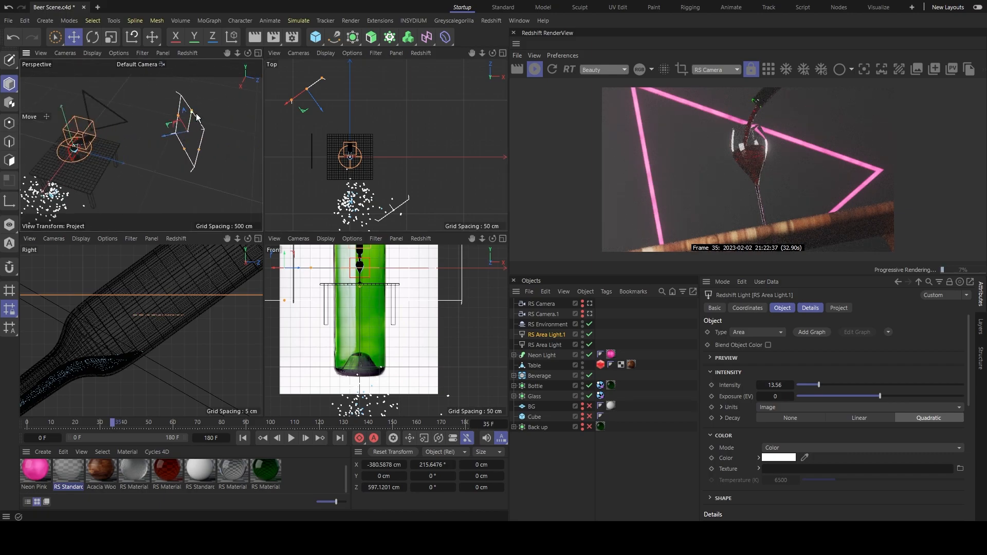
left_click(810, 308)
left_click(783, 308)
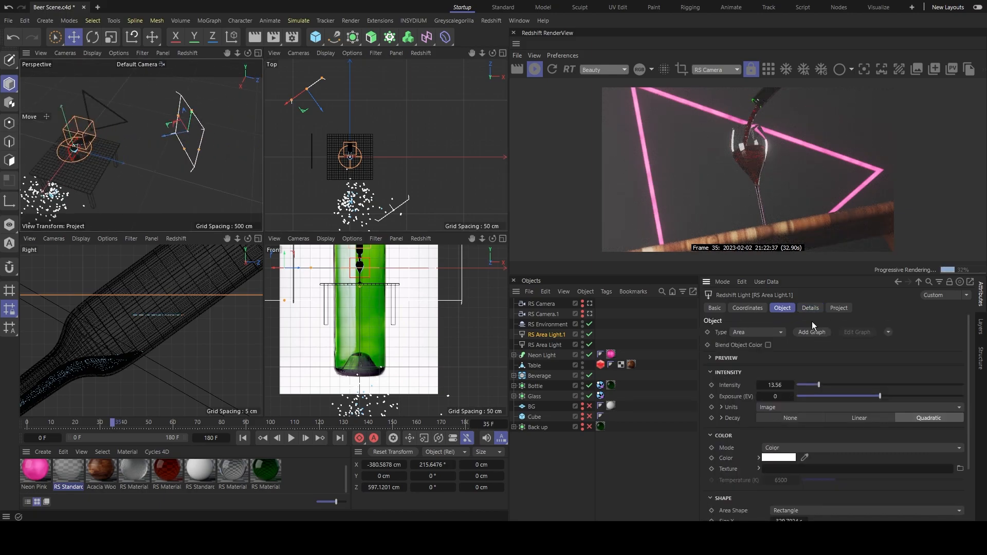
left_click(810, 308)
scroll(753, 409, "down", 3)
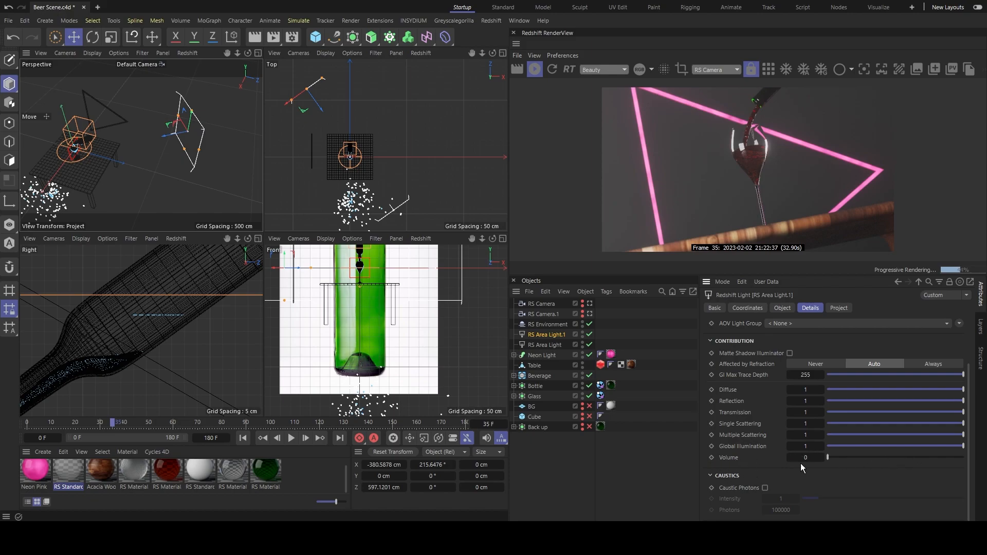
middle_click_drag(131, 175, 175, 144, "alt")
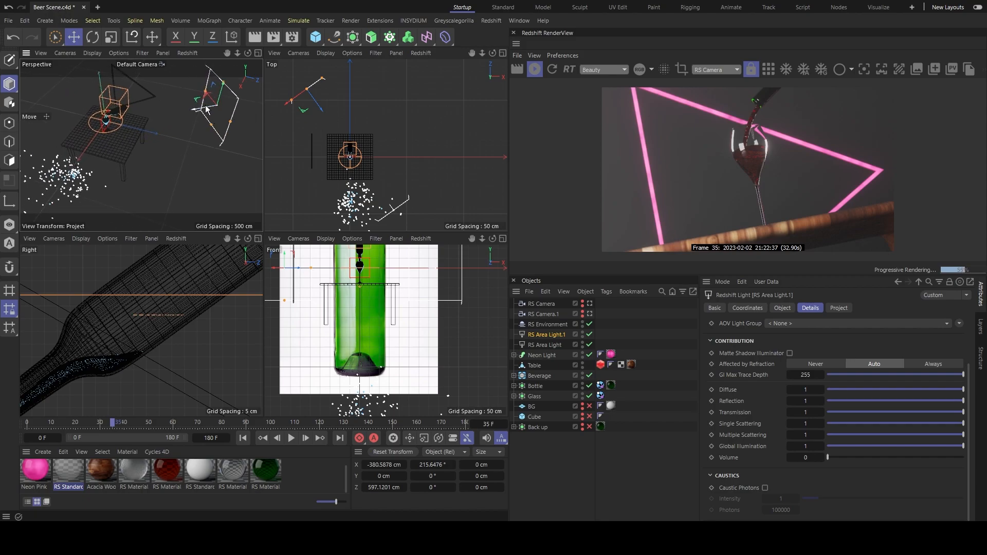
left_click_drag(198, 104, 95, 139, "alt")
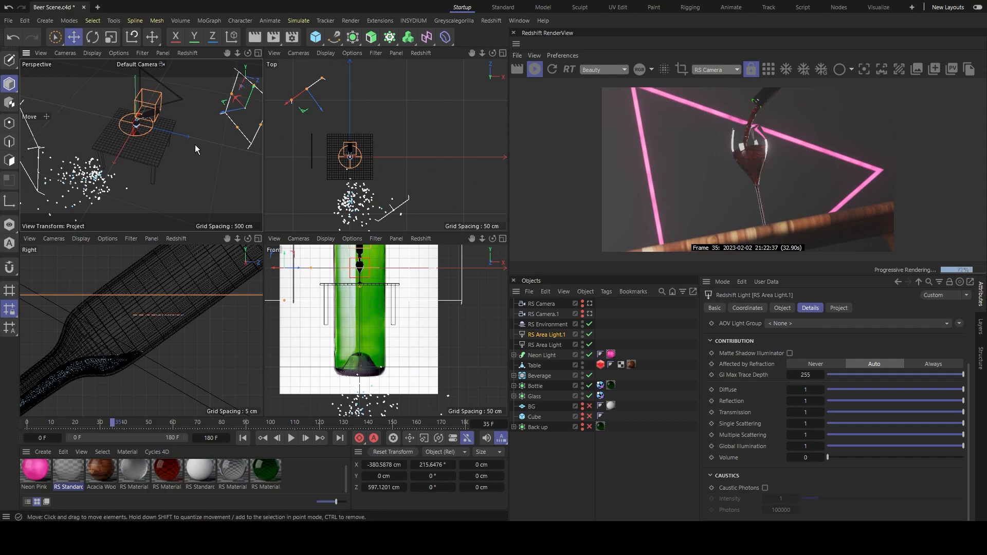
- Review the RS Environment's scattering and fog settings while examining the surrounding scene in the perspective view
left_click(553, 325)
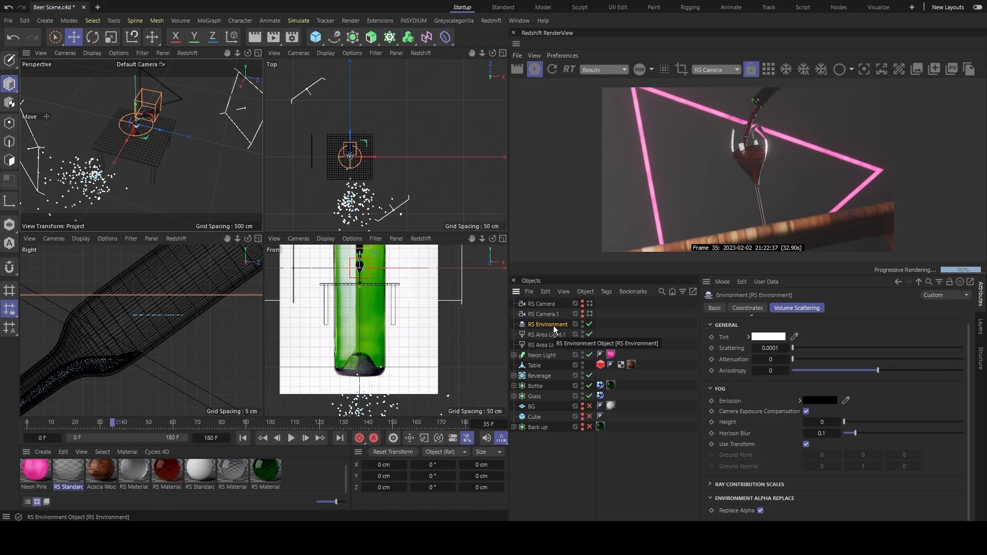
left_click_drag(119, 175, 150, 181, "alt")
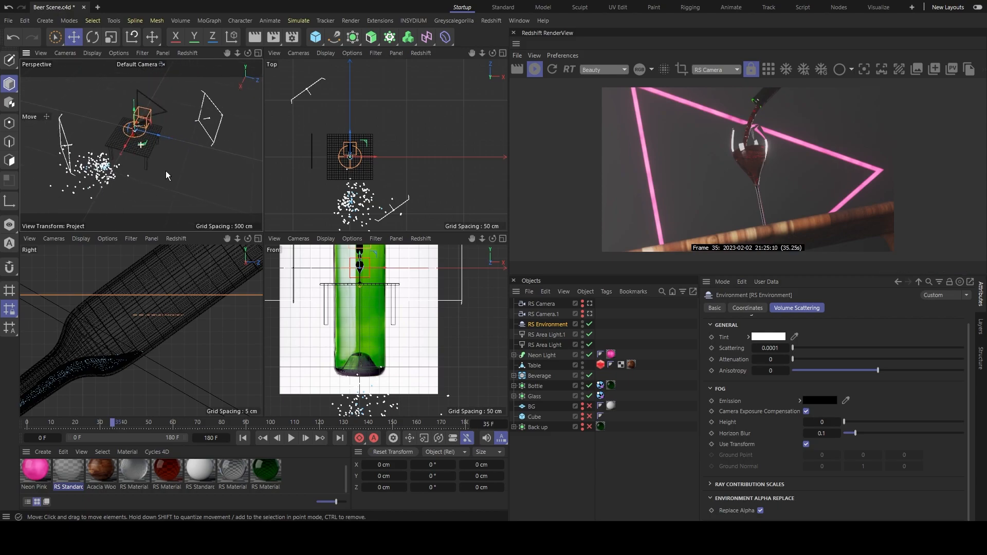
left_click_drag(166, 170, 165, 187, "alt")
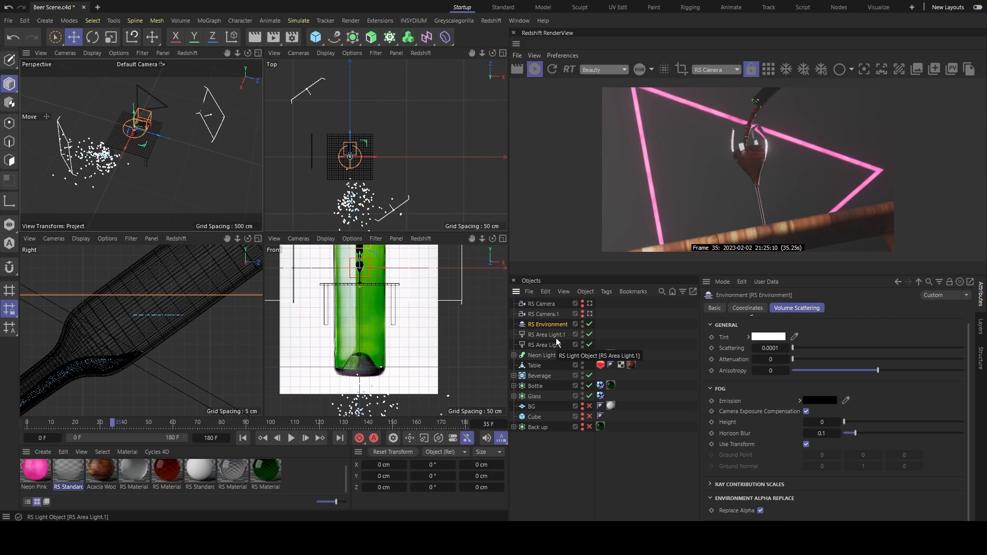
- Select RS Camera to show its projection settings, and look through it in the perspective viewport
left_click(556, 314)
left_click(545, 304)
left_click(590, 303)
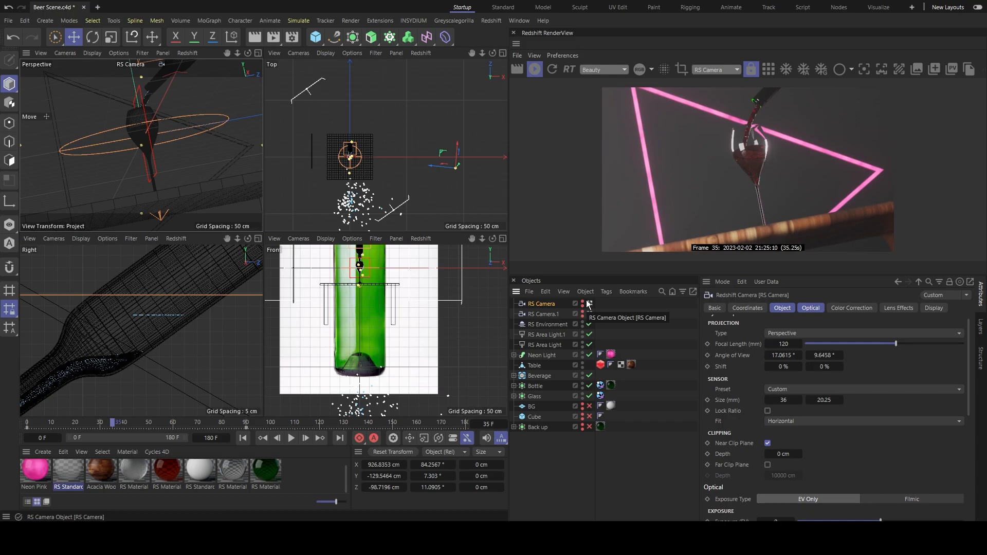
- Restore RS Camera's visibility in the viewports, and compare its projection settings with those of RS Camera.1
left_click(582, 302)
left_click(582, 305)
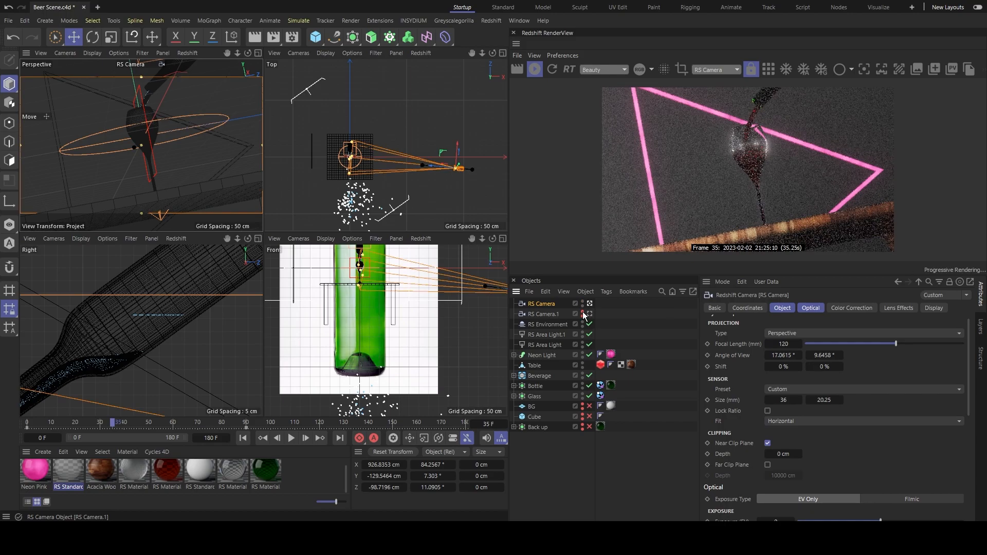
left_click(539, 314)
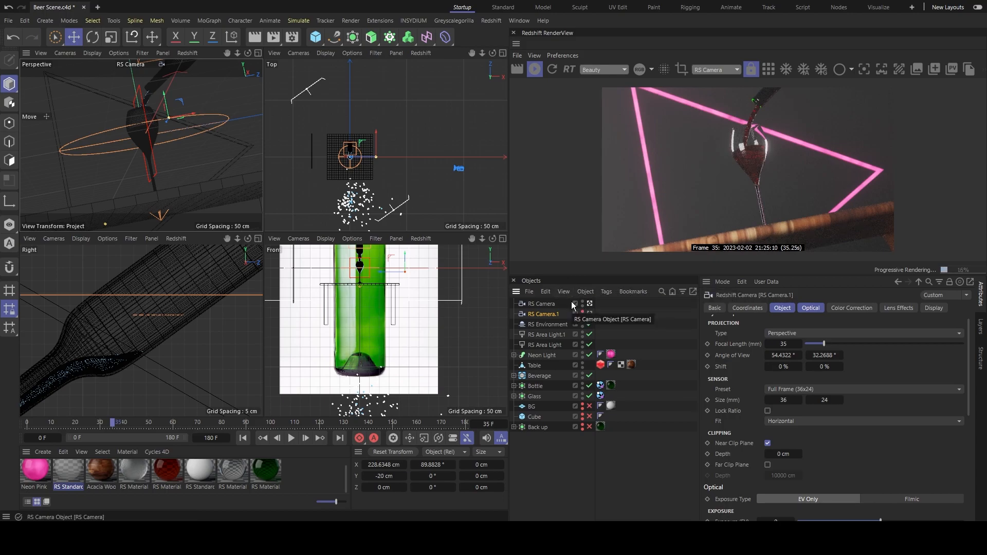
left_click(546, 307)
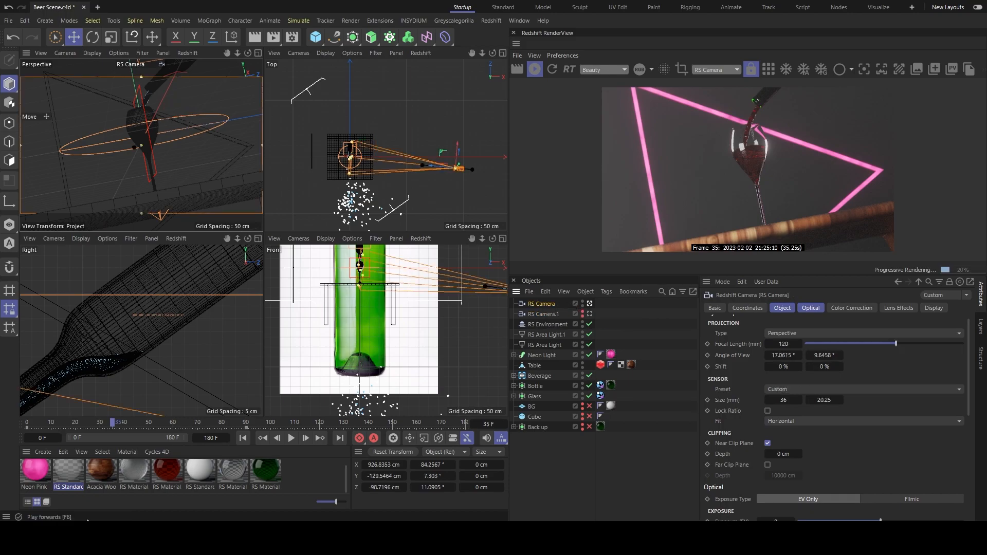
- Examine RS Camera's keyframed position and bank rotation coordinates at frame 0 and at frame 90
left_click(28, 425)
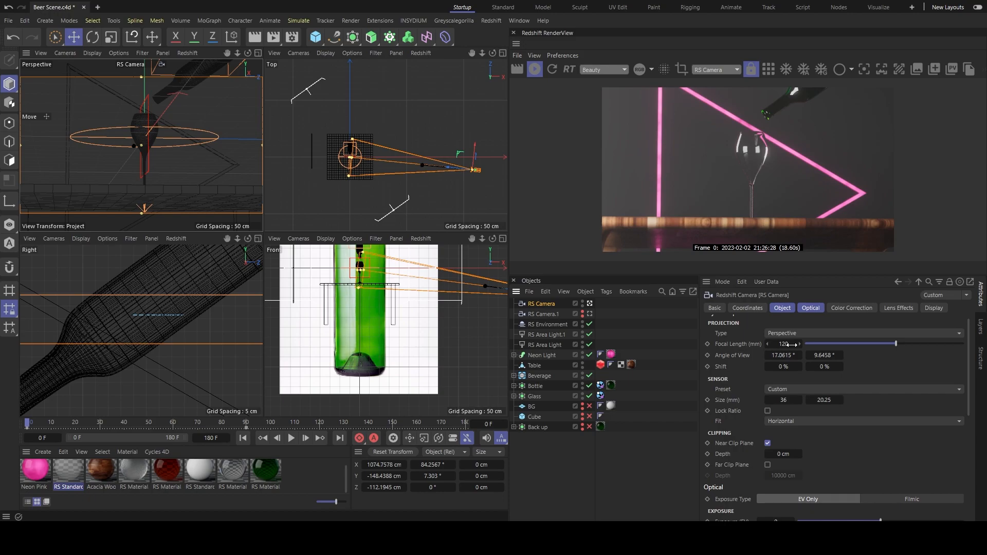
scroll(739, 383, "down", 5)
scroll(747, 413, "up", 5)
left_click(749, 308)
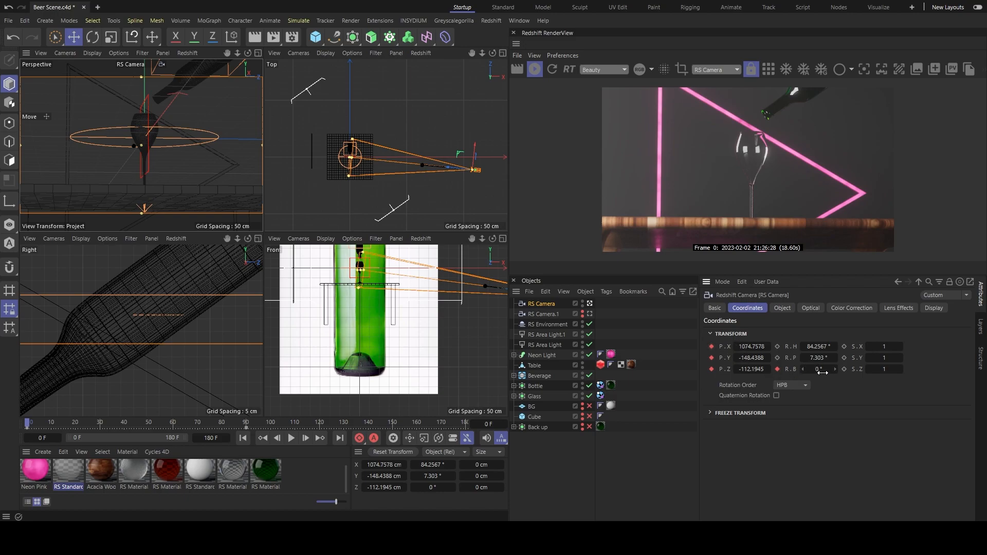
left_click(247, 424)
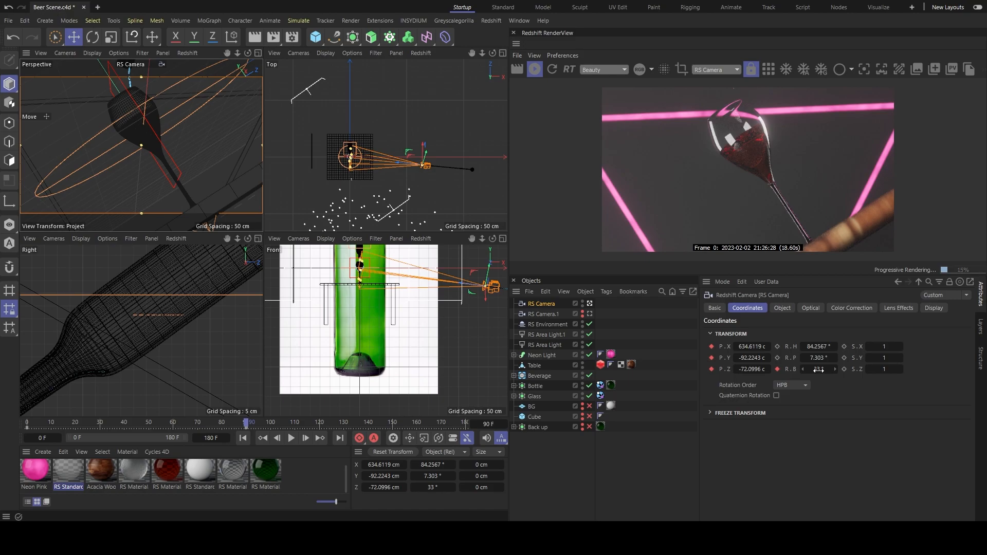
- Try banking RS Camera to 61° at frame 90, and undo the rotation
mouse_move(818, 369)
left_mouse_down()
mouse_move(789, 369)
mouse_move(835, 369)
left_mouse_up()
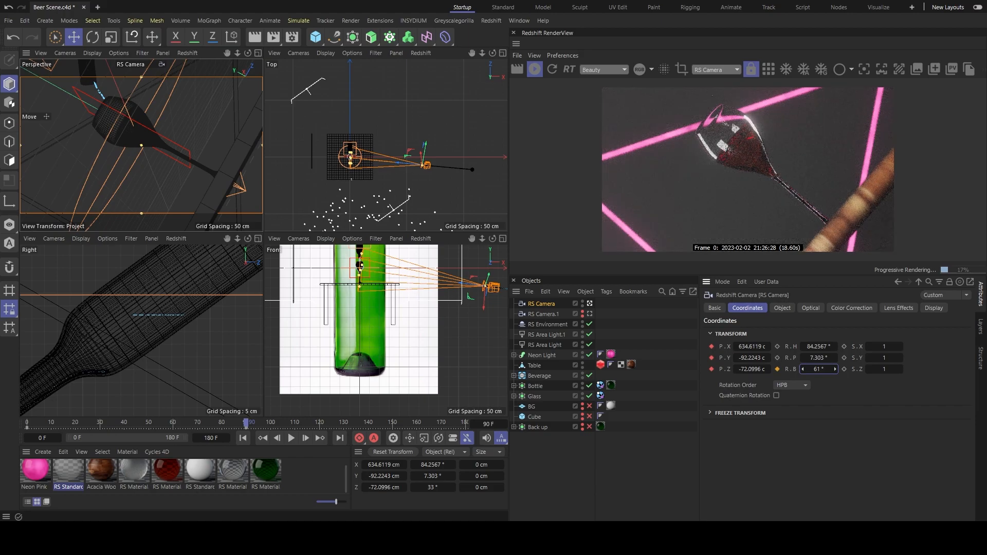
key("ctrl+z")
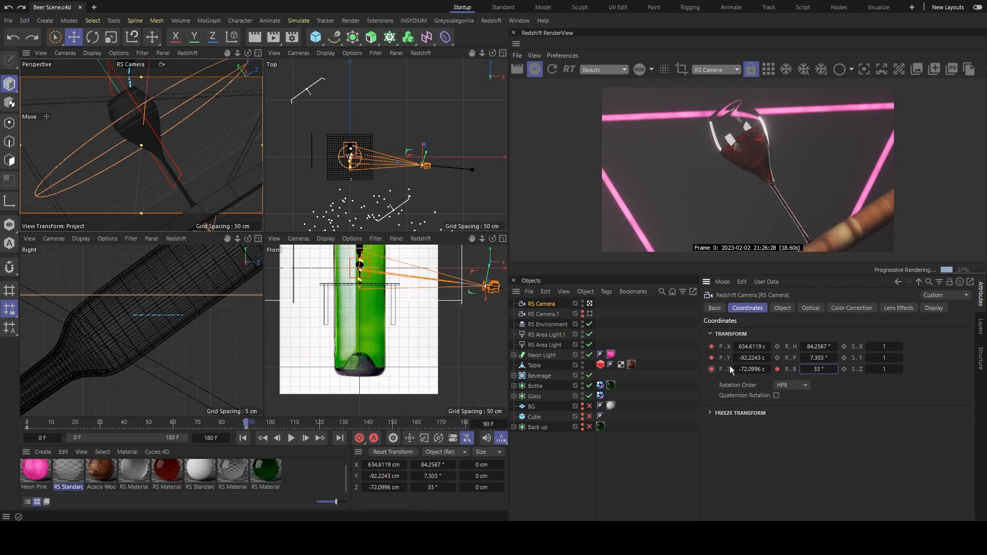
- Review RS Camera's Optical settings, including the depth of field's focus object, aperture and Bokeh option
left_click(811, 308)
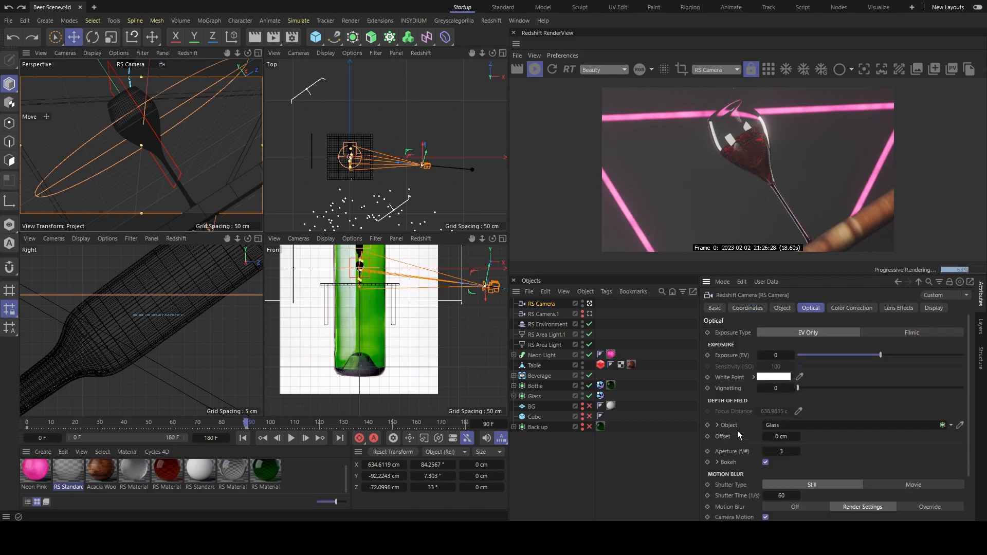
scroll(740, 429, "down", 3)
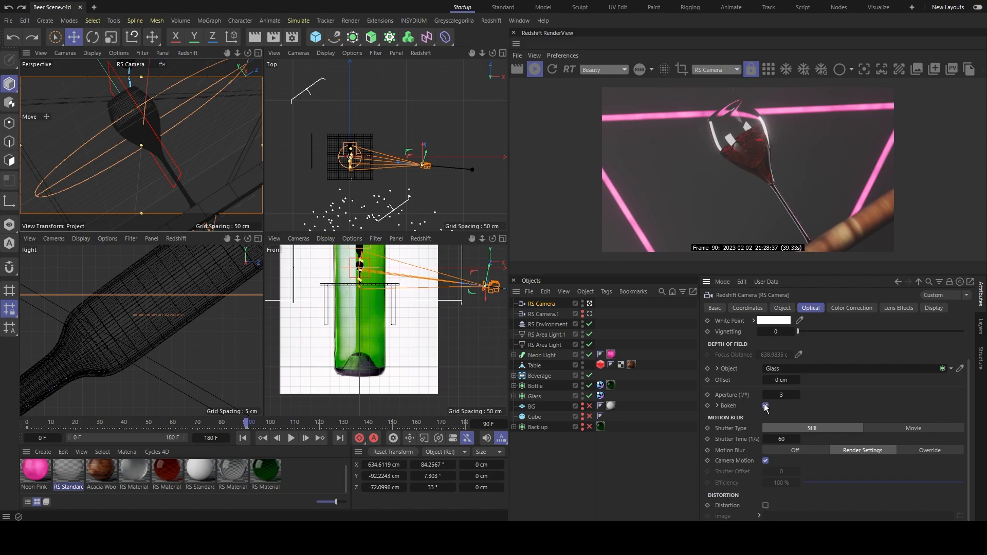
left_click(766, 406)
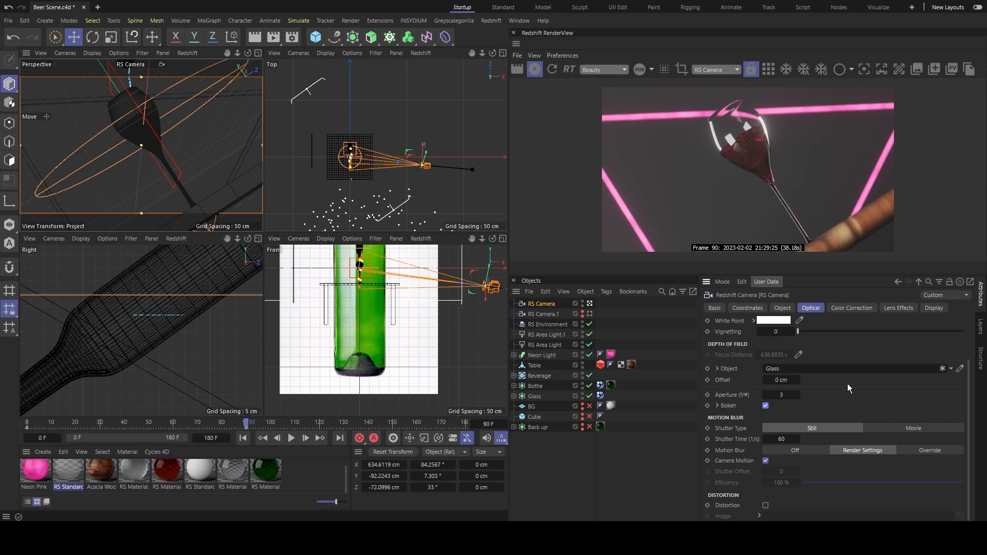
scroll(847, 383, "up", 2)
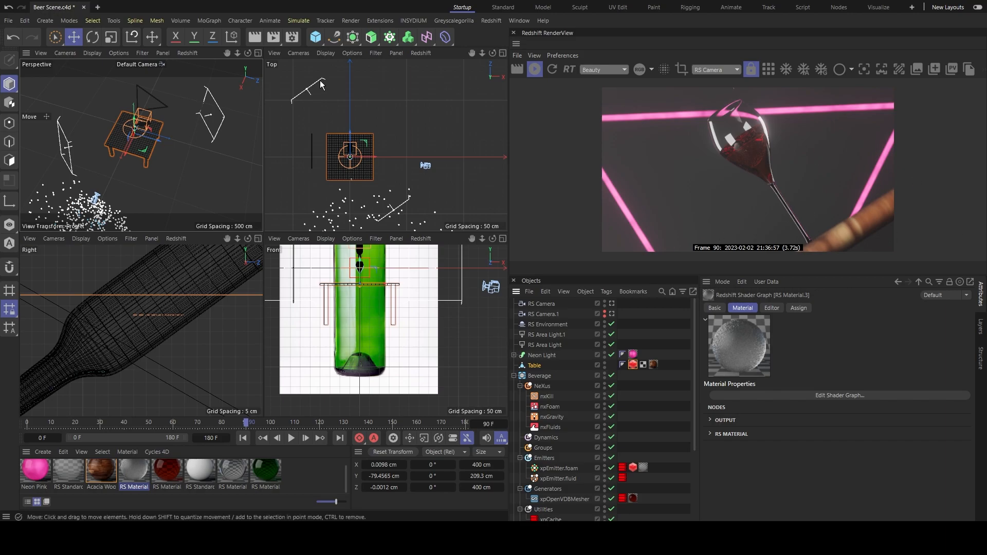
- Open the Render Settings and review the Output resolution, frame rate and frame range options
left_click(295, 35)
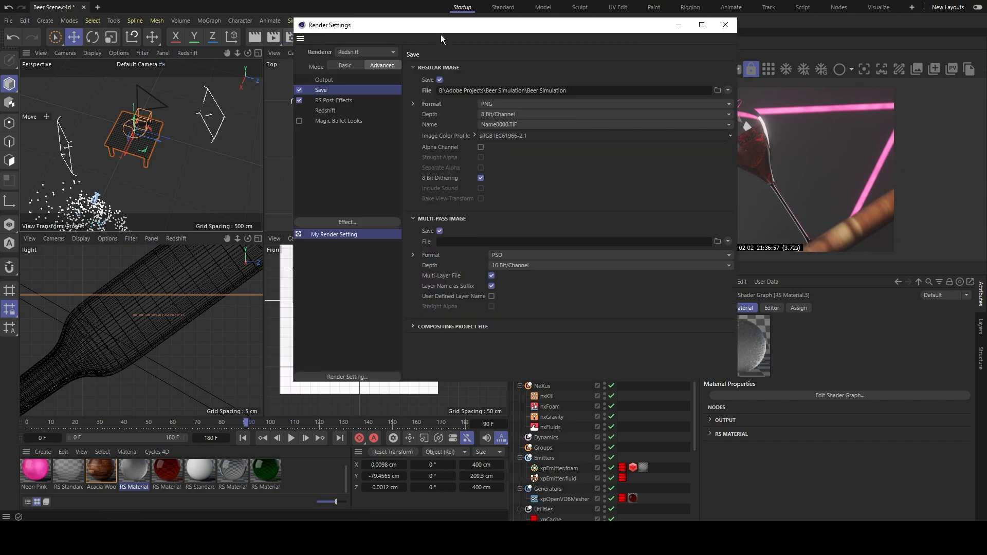
left_click_drag(319, 24, 178, 15)
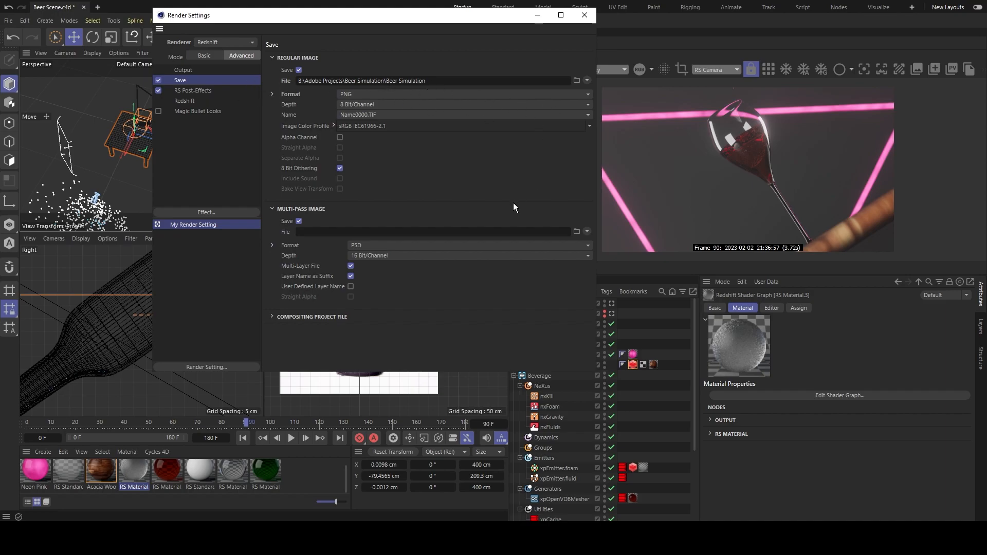
left_click(181, 73)
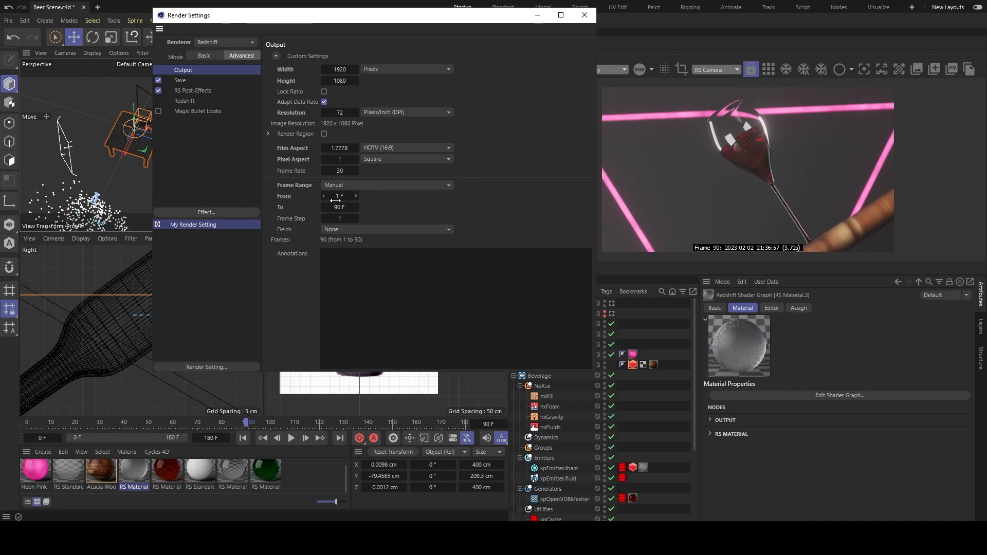
left_click(376, 188)
left_click(377, 186)
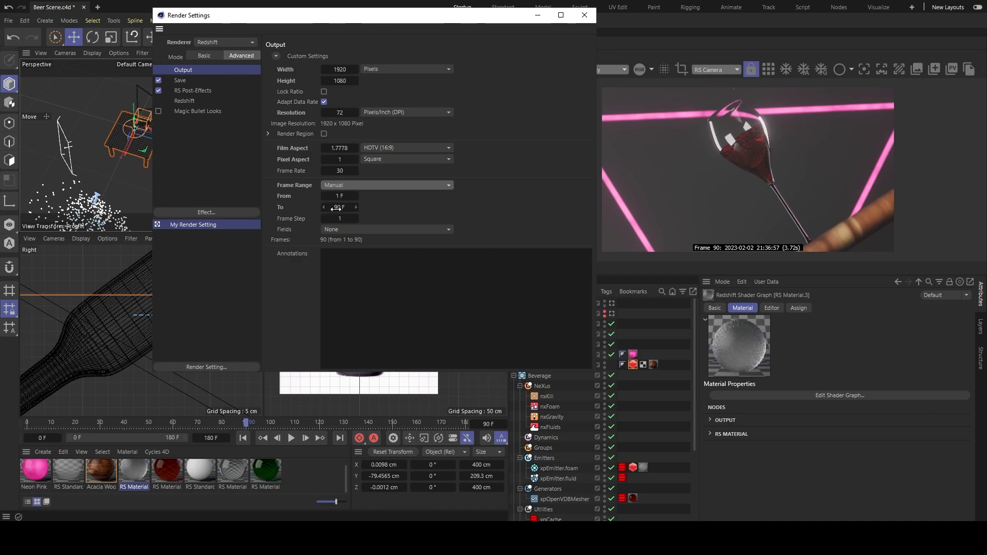
left_click(377, 187)
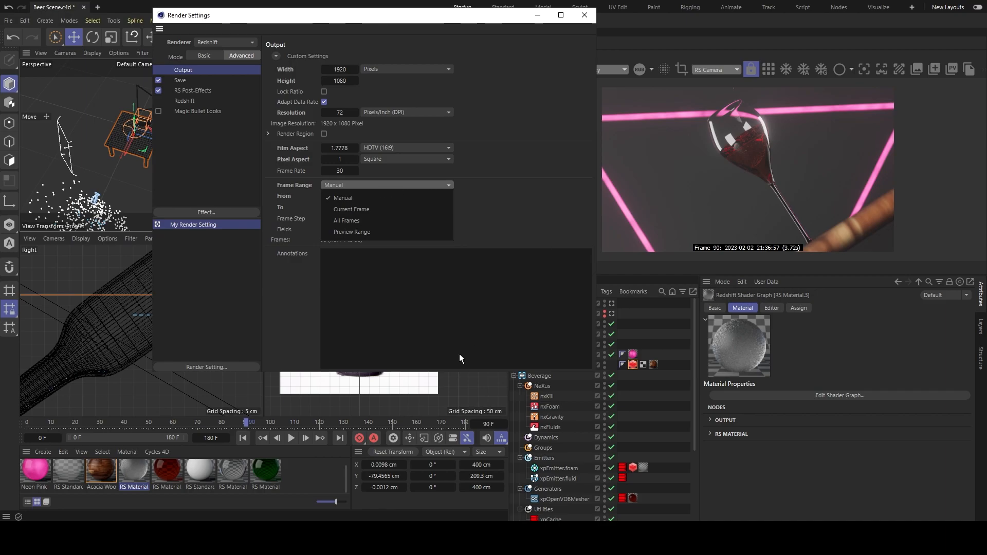
left_click(385, 186)
left_click(344, 210)
- Review the regular image's Save settings and the available file formats, leaving PNG selected
left_click(180, 81)
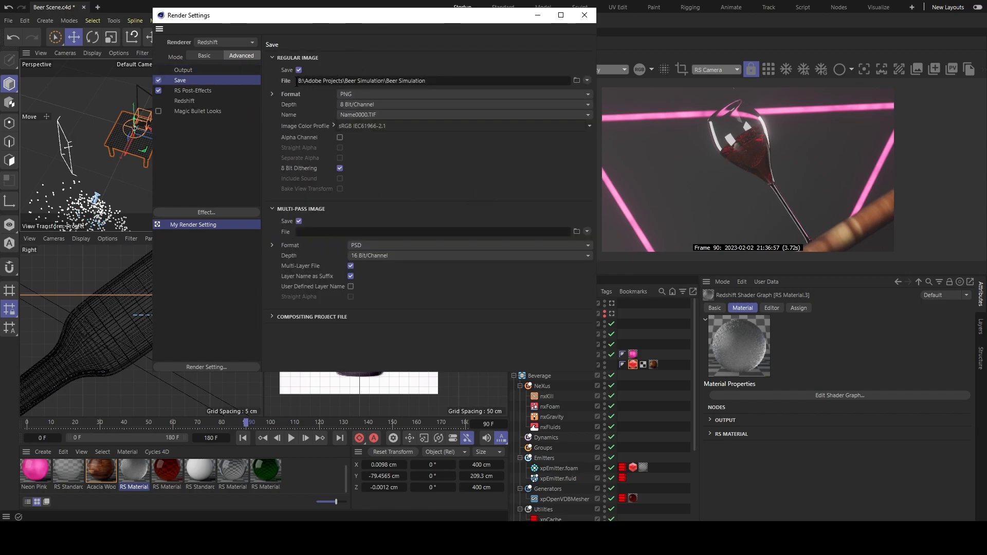
left_click(369, 95)
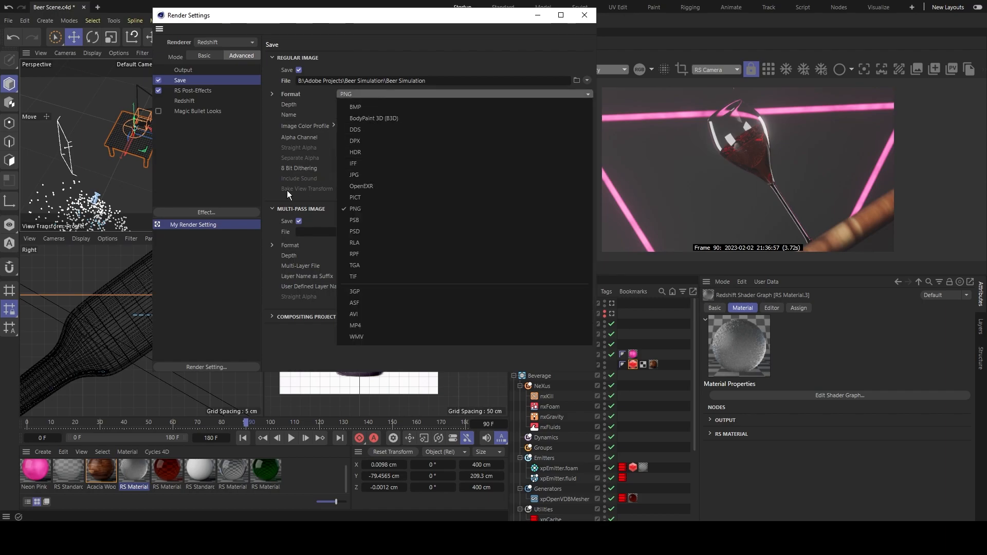
left_click(264, 193)
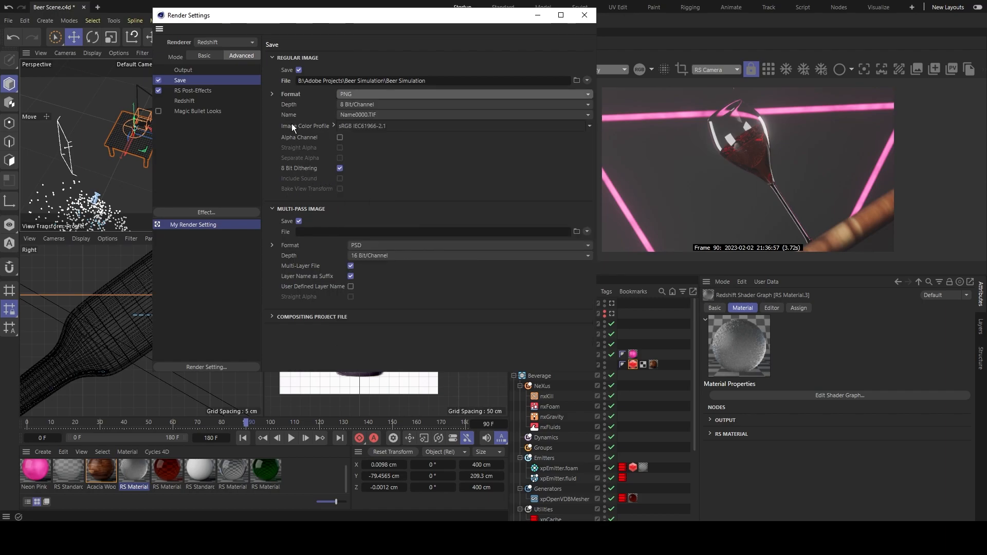
left_click(369, 91)
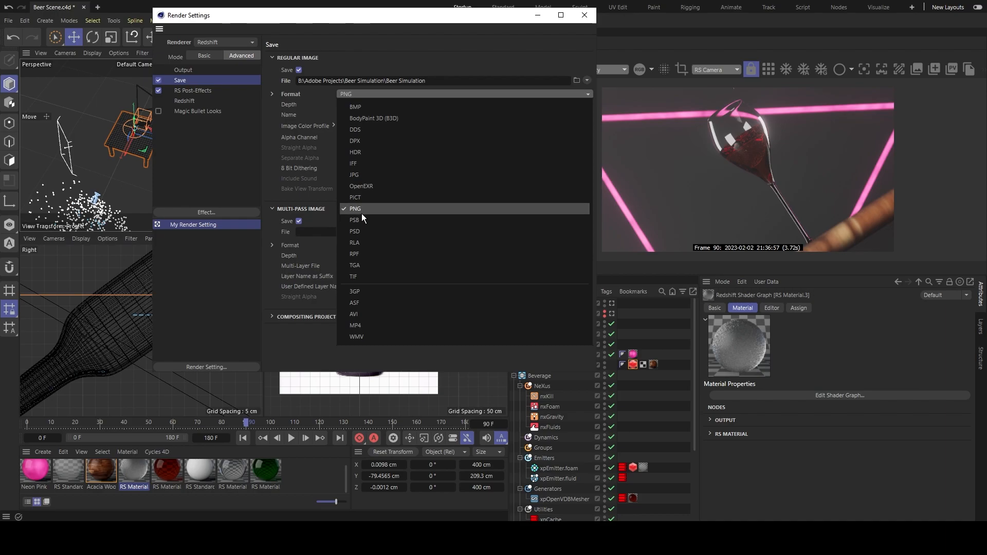
left_click(310, 159)
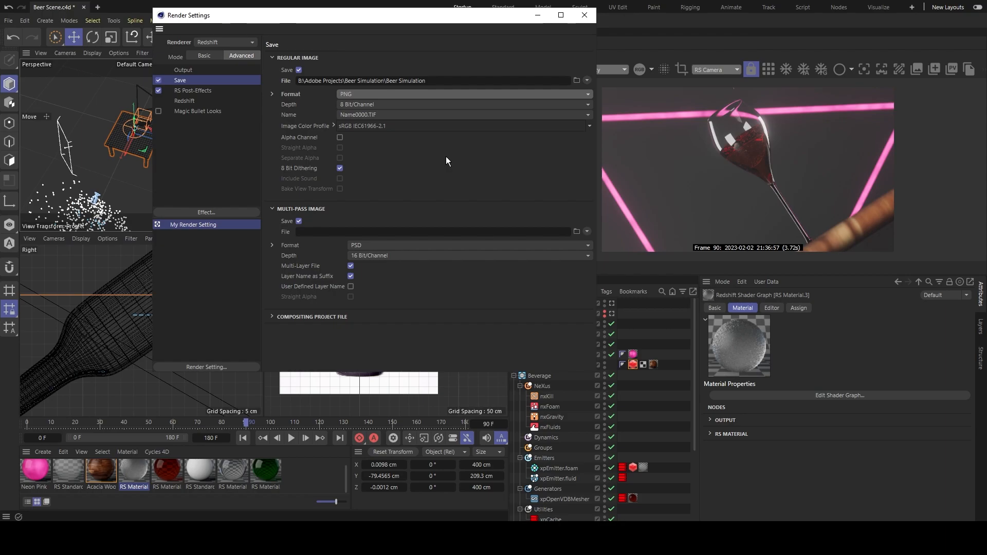
- Review the Redshift render settings in Basic and Advanced modes, covering Sampling, Motion Blur and Globals
left_click(185, 101)
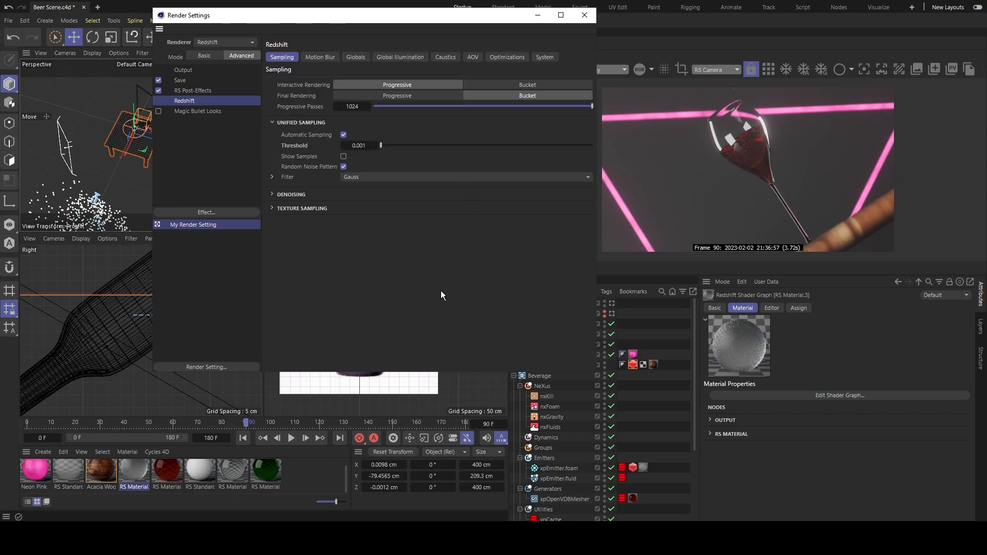
left_click(209, 53)
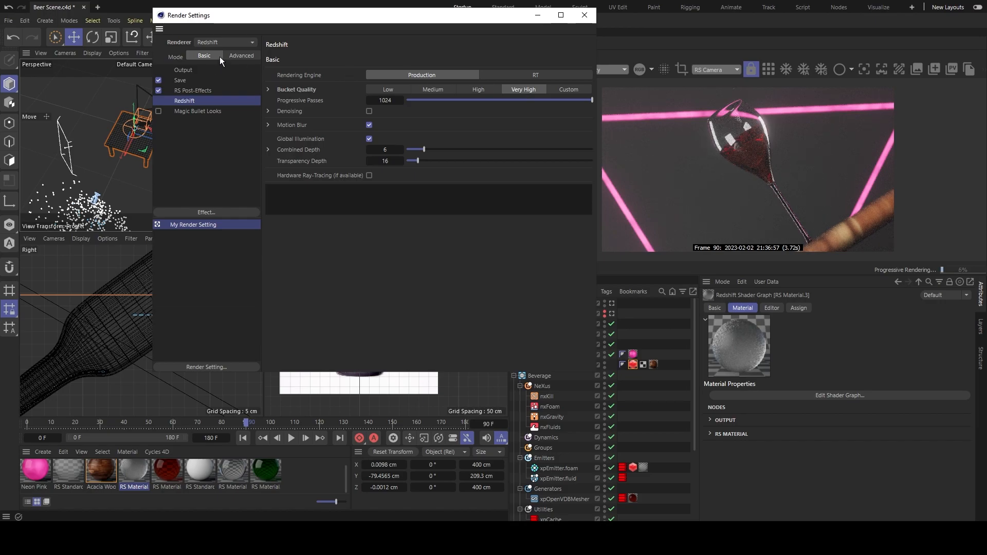
left_click(245, 55)
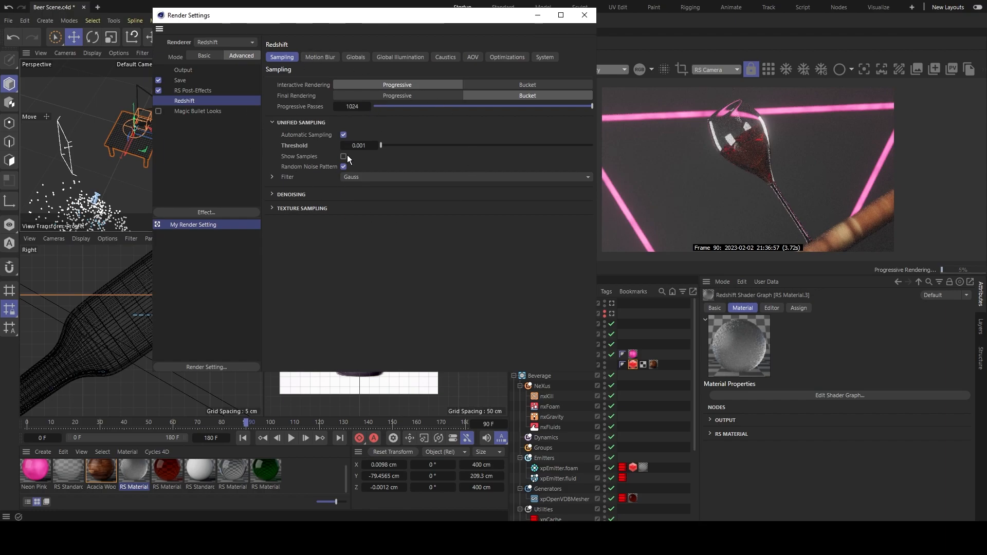
left_click(329, 58)
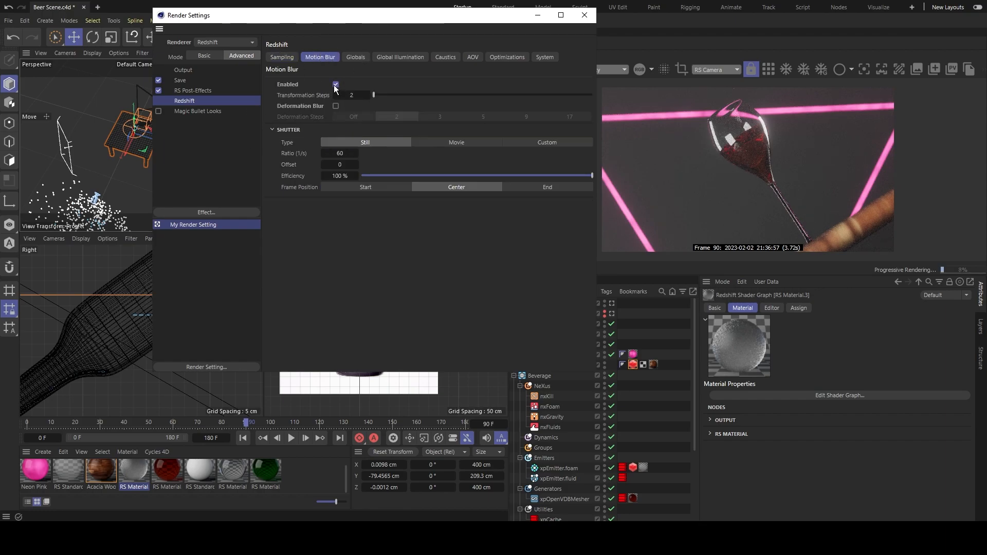
left_click(360, 59)
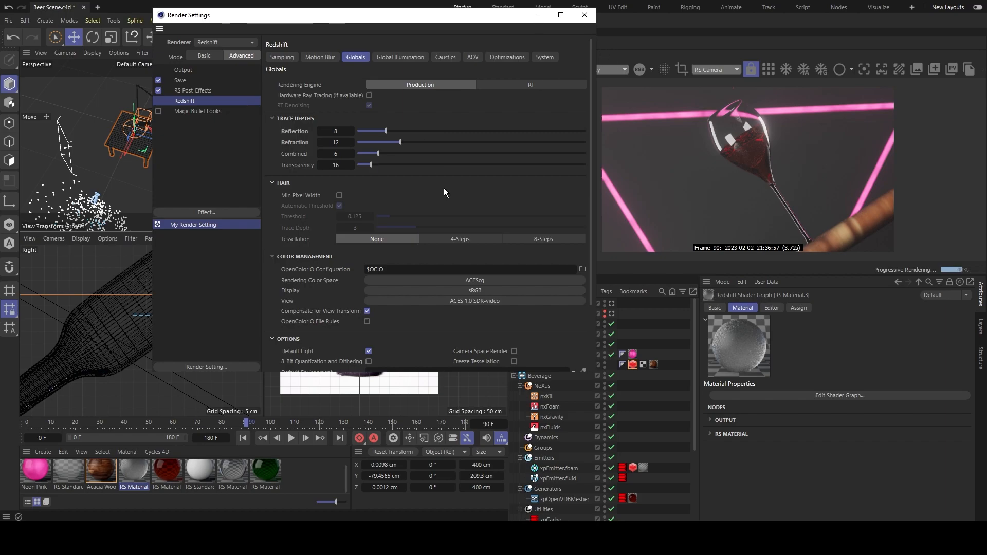
- Close the Render Settings and save the scene file
left_click(190, 90)
left_click(180, 80)
left_click(584, 12)
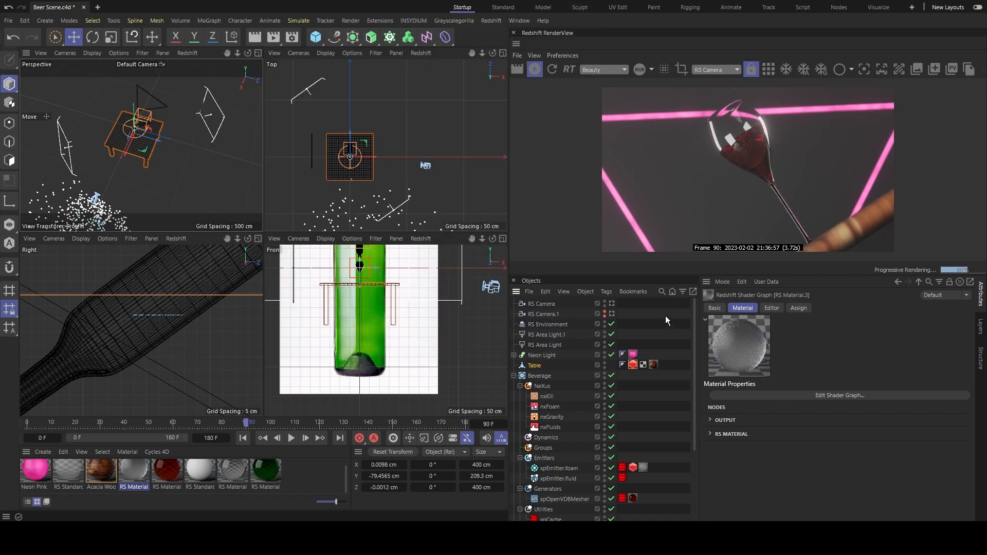
key("ctrl+s")
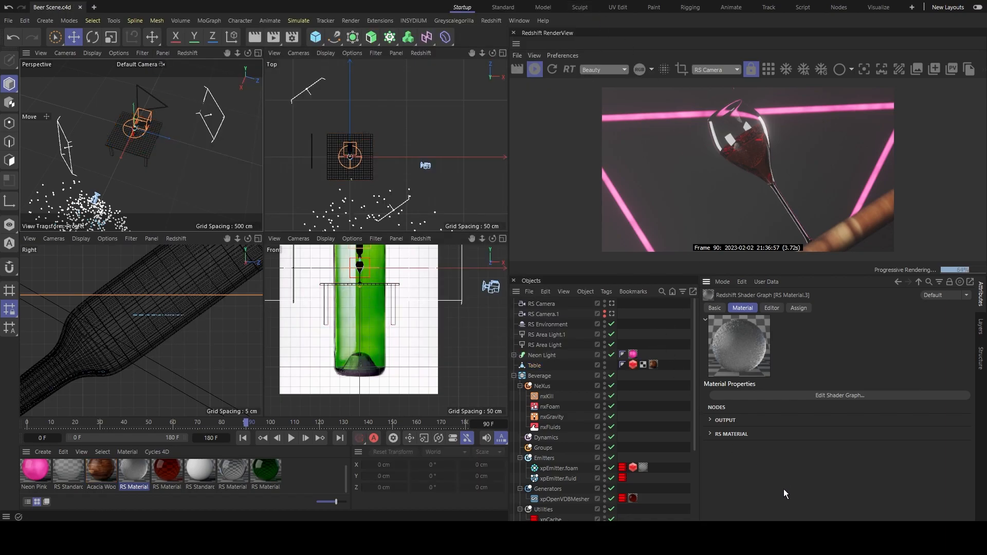